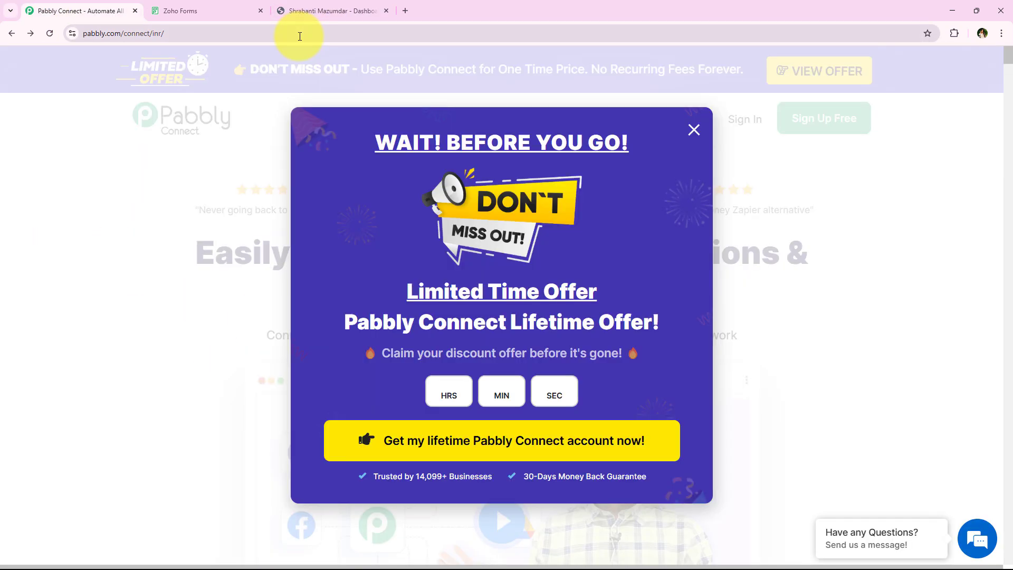
# Step: Dismiss the lifetime offer pop-up and sign in to the Pabbly account
pyautogui.click(298, 33)
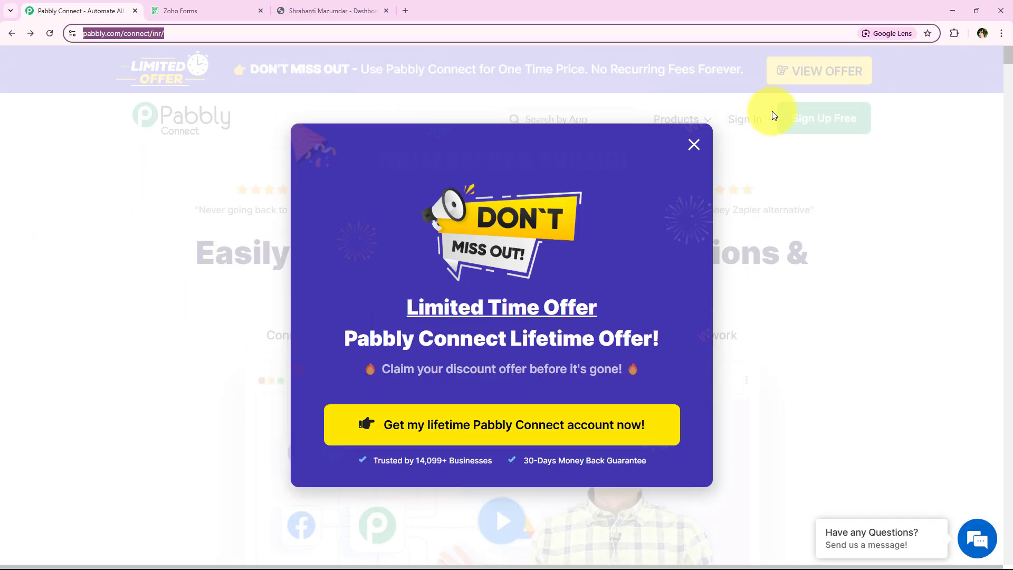
pyautogui.click(694, 144)
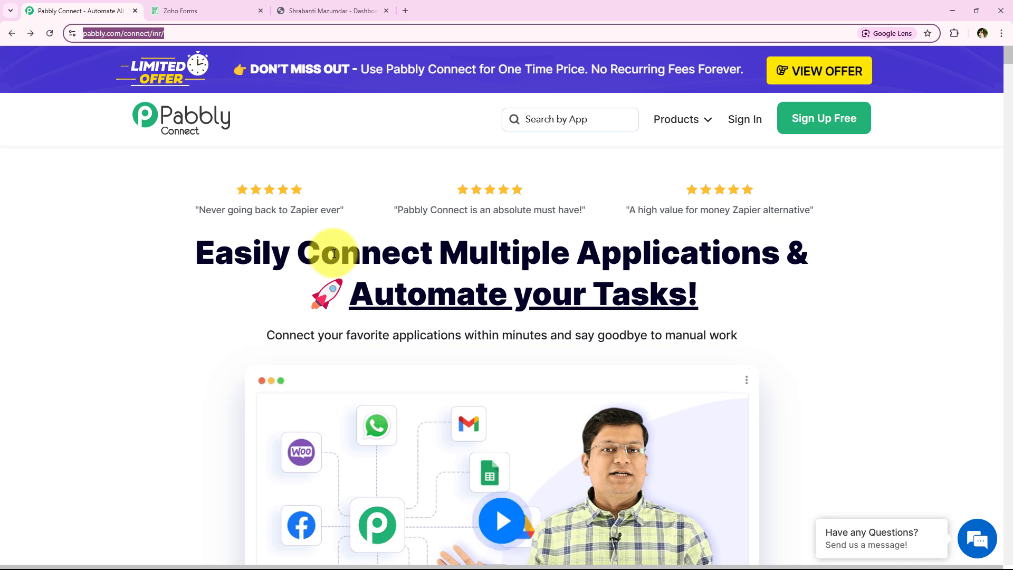
pyautogui.click(709, 126)
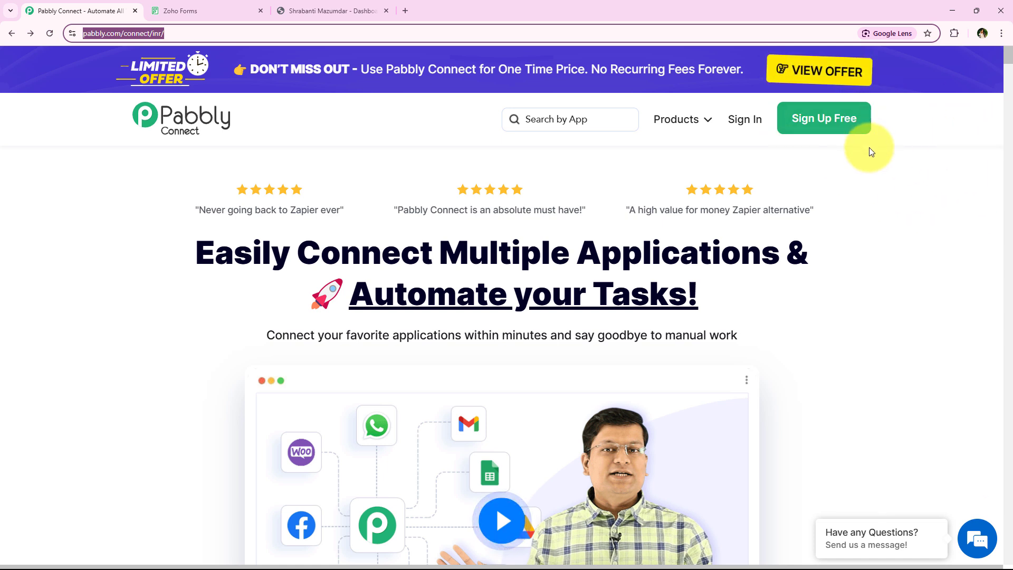
pyautogui.click(749, 126)
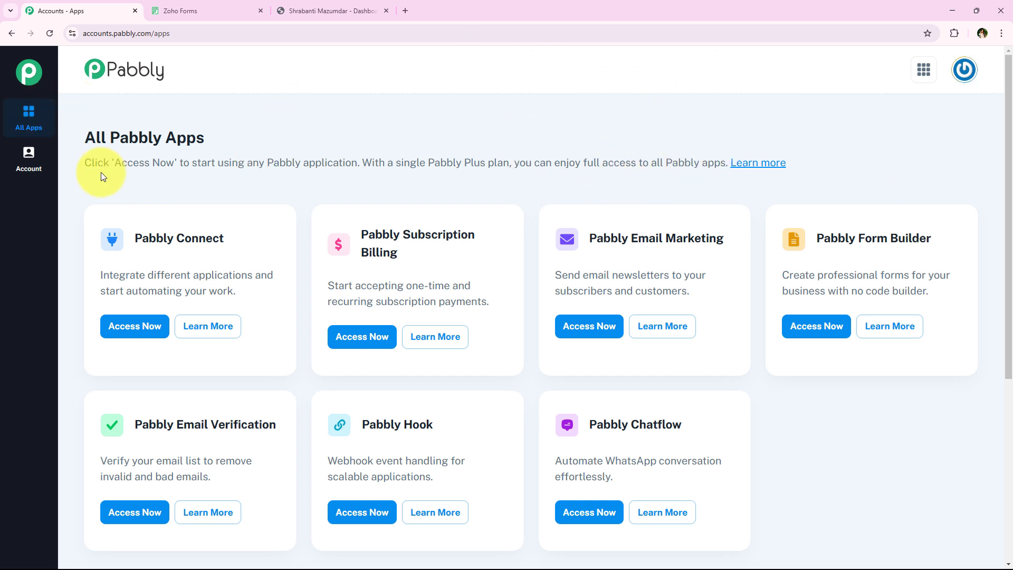
# Step: Open the Pabbly Connect dashboard from the list of all Pabbly apps
pyautogui.moveTo(87, 140); pyautogui.dragTo(221, 143)
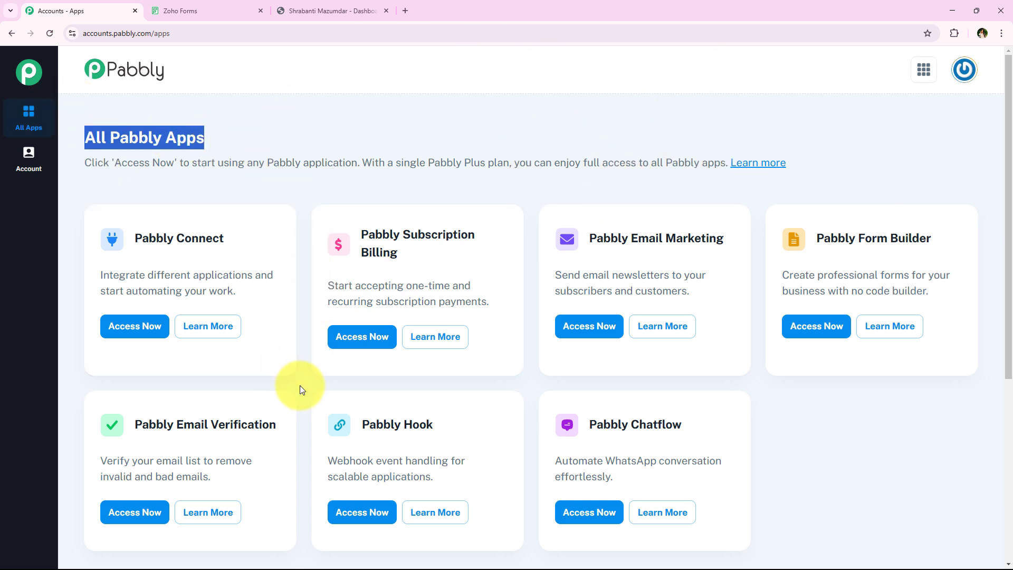
pyautogui.scroll(-1, 299, 388)
pyautogui.scroll(1, 303, 391)
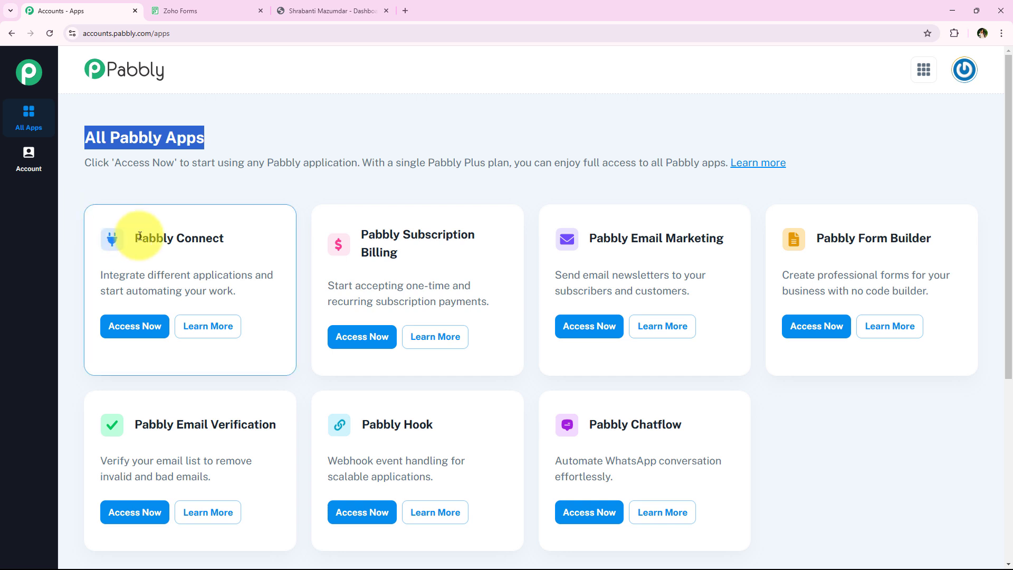
pyautogui.moveTo(111, 235); pyautogui.dragTo(249, 266)
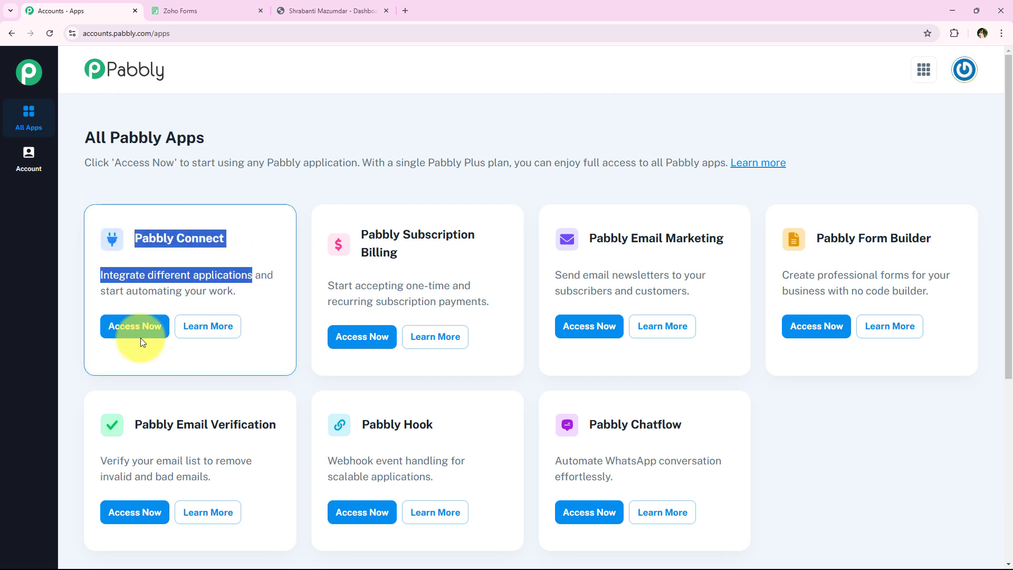
pyautogui.click(118, 340)
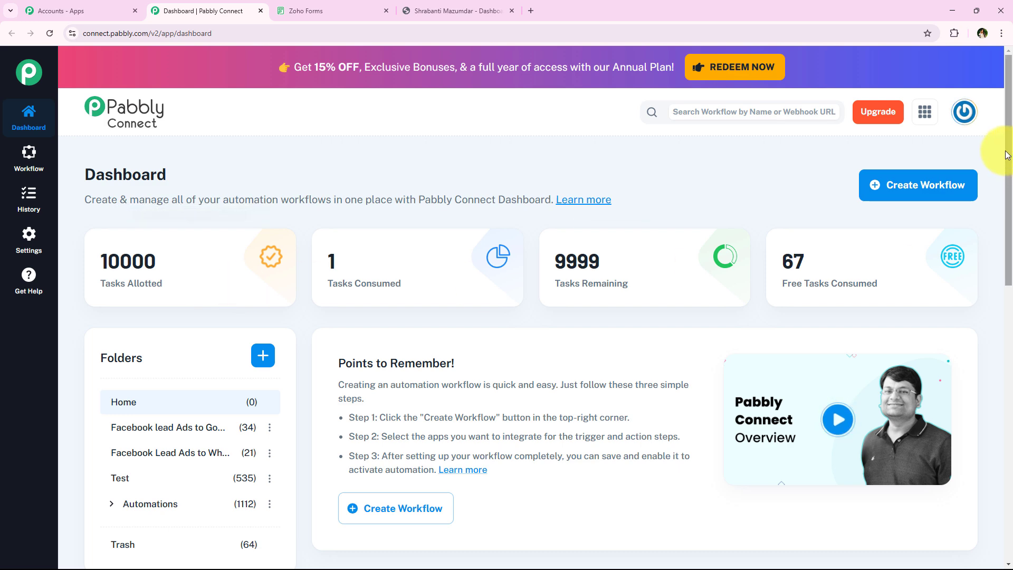
# Step: Create a workflow named "How to Enroll TagMango User on Zoho Forms Submission | Zoho Forms to TagMango" in the Automations folder
pyautogui.click(945, 195)
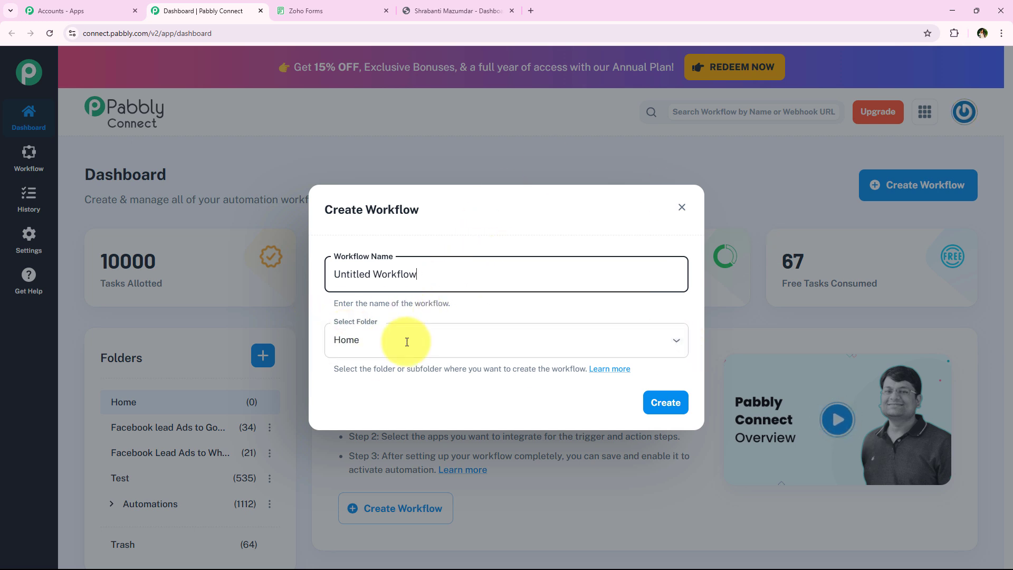
pyautogui.click(677, 341)
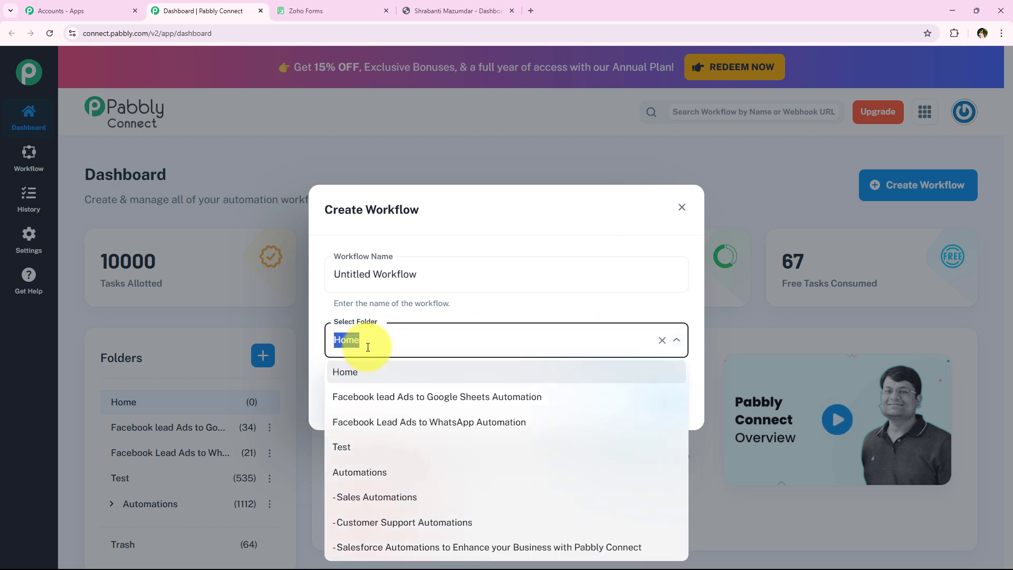
pyautogui.click(372, 469)
pyautogui.doubleClick(457, 267)
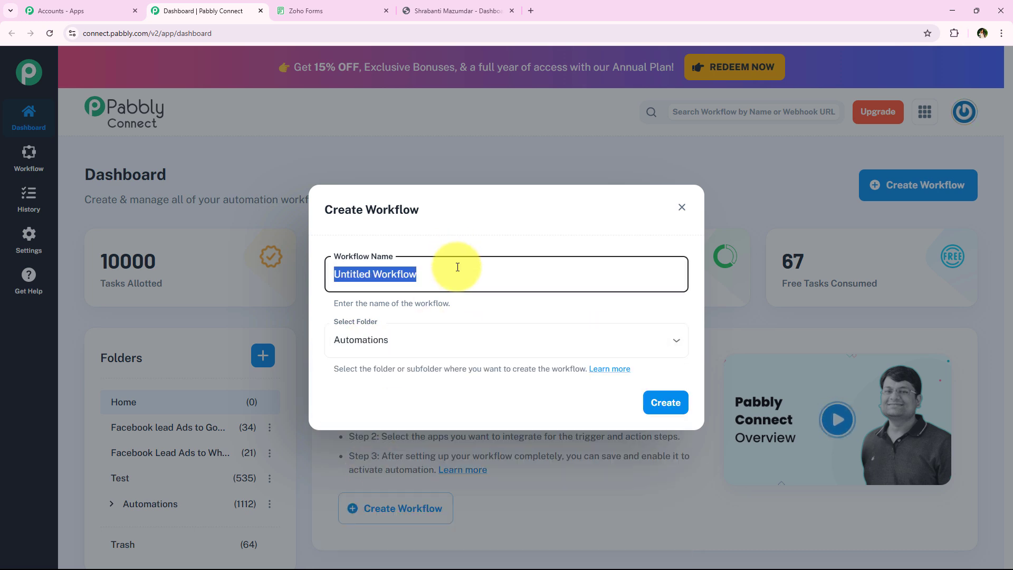
pyautogui.write('How to Enroll TagMango  User on Zoho Forms Submission | Zoho Forms to TagMango')
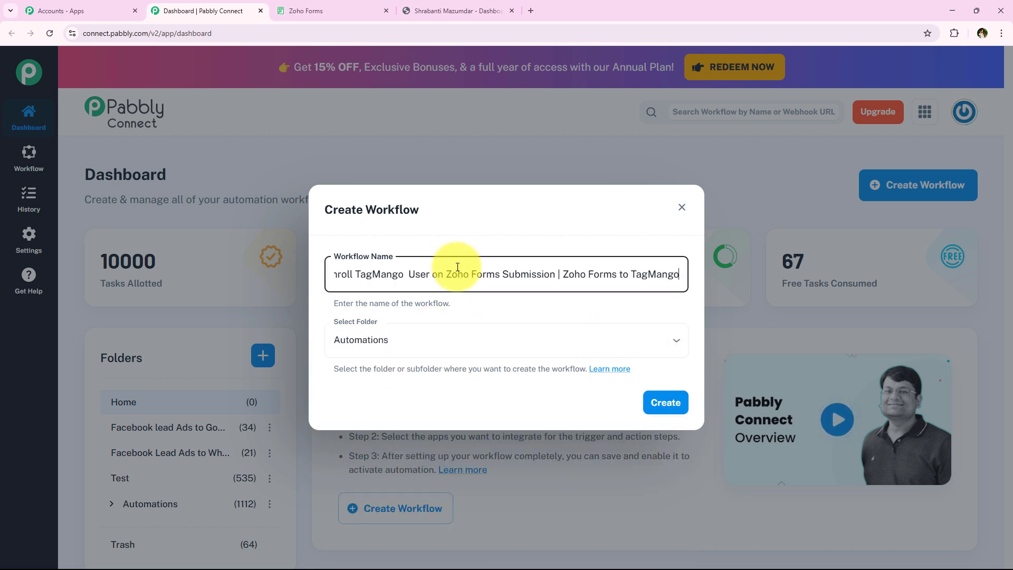
pyautogui.click(527, 316)
pyautogui.click(452, 274)
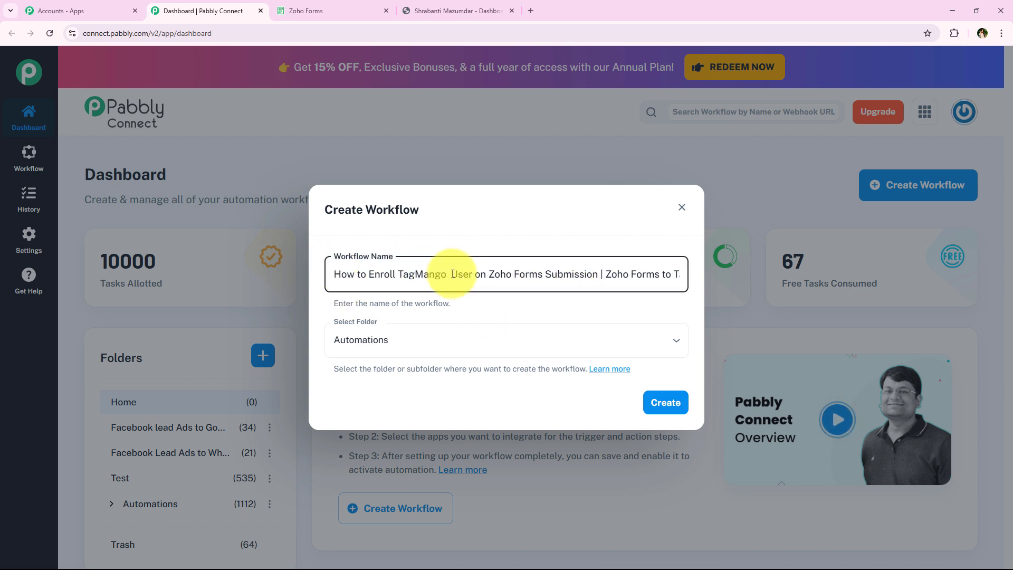
pyautogui.press('BackSpace')
pyautogui.click(565, 244)
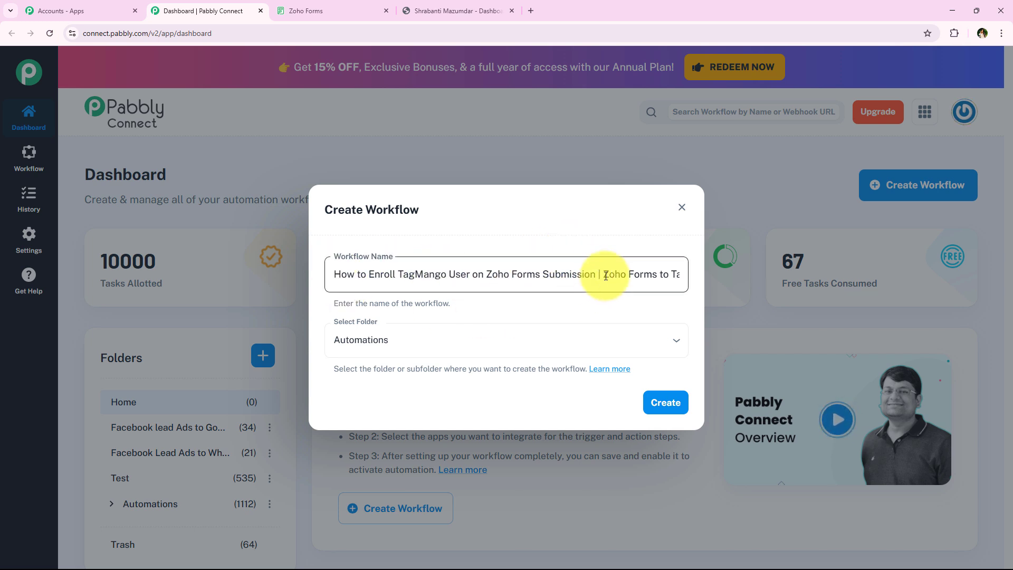
pyautogui.moveTo(605, 276); pyautogui.dragTo(694, 276)
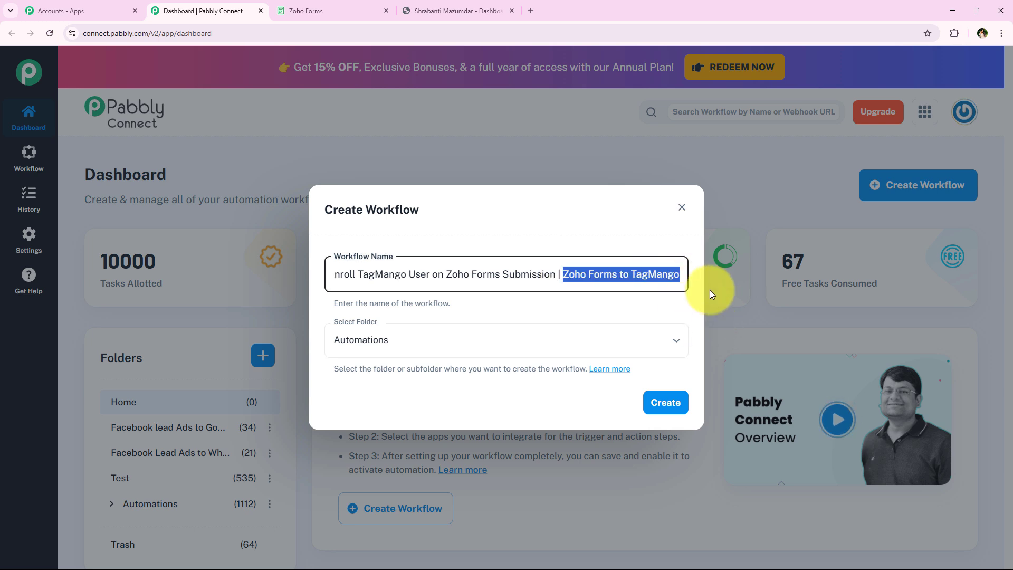
pyautogui.click(667, 406)
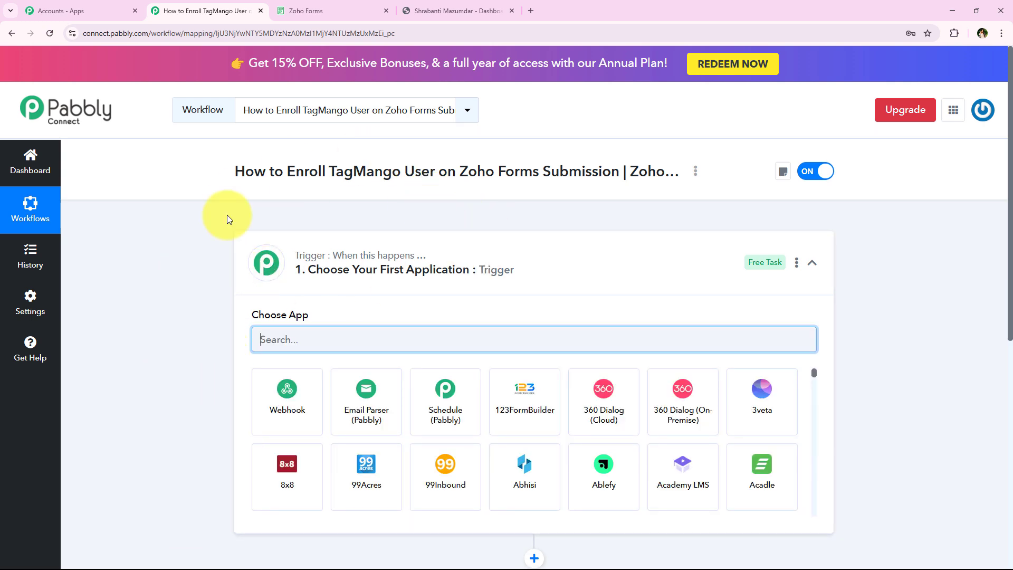
pyautogui.click(495, 255)
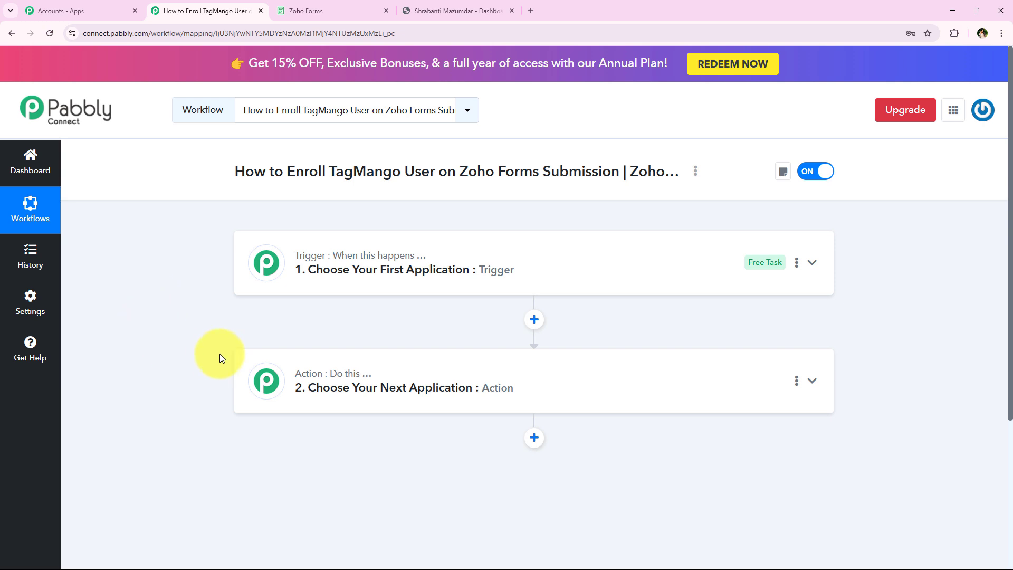
pyautogui.moveTo(293, 264)
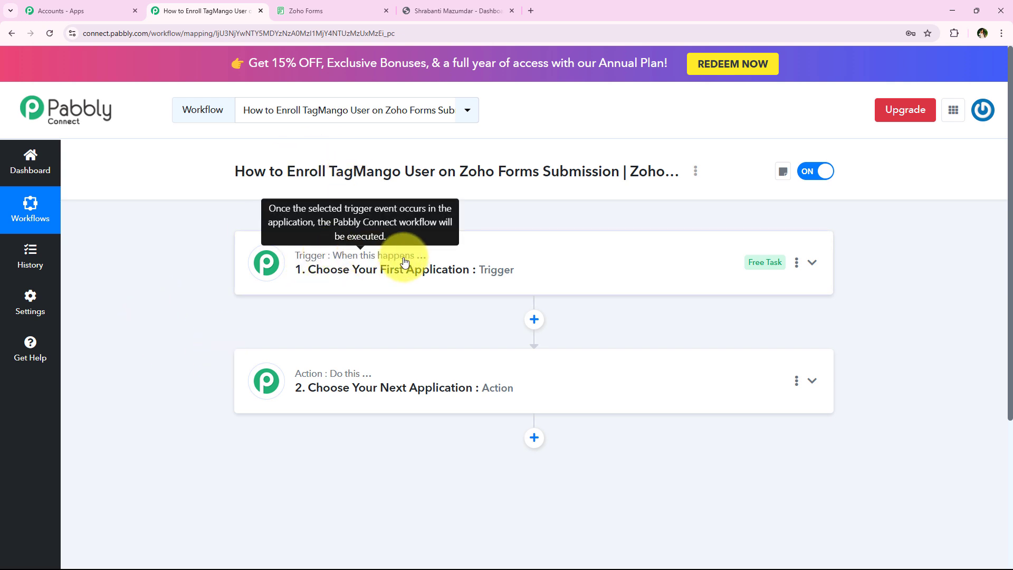
pyautogui.moveTo(354, 382)
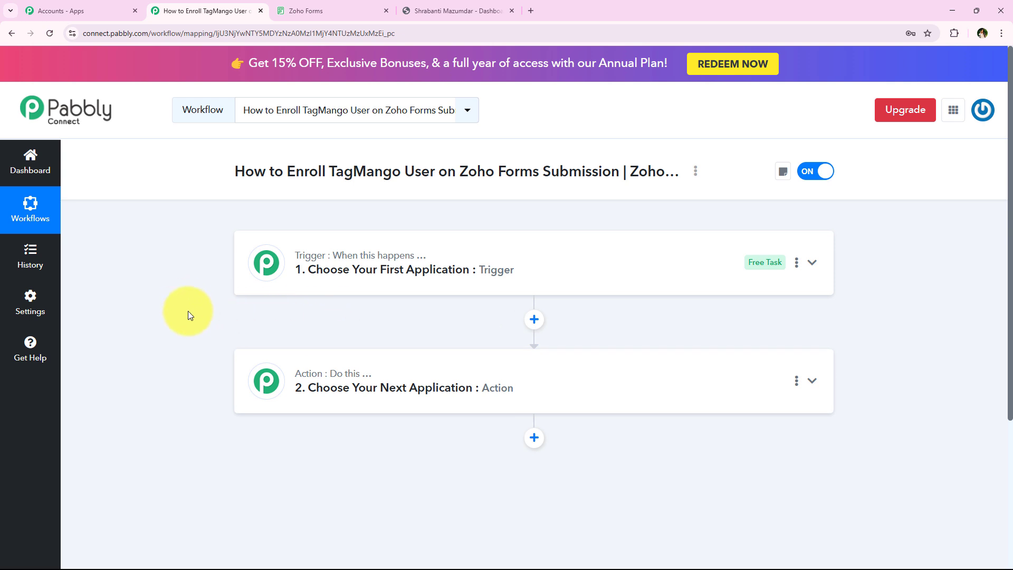
pyautogui.click(336, 273)
# Step: Search for "Zoho Forms" and choose it as the workflow's trigger application
pyautogui.click(312, 343)
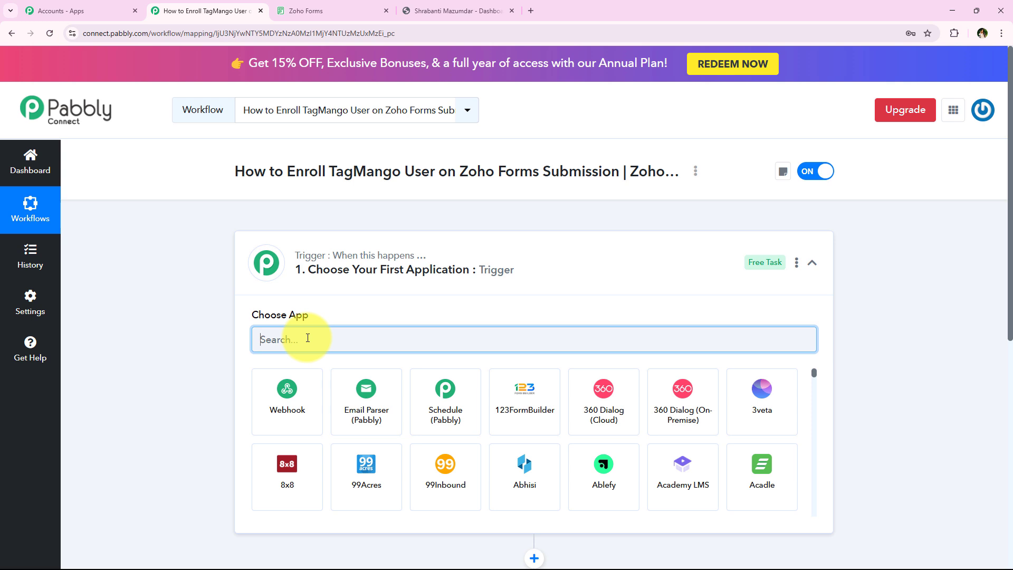
pyautogui.write('Zoho')
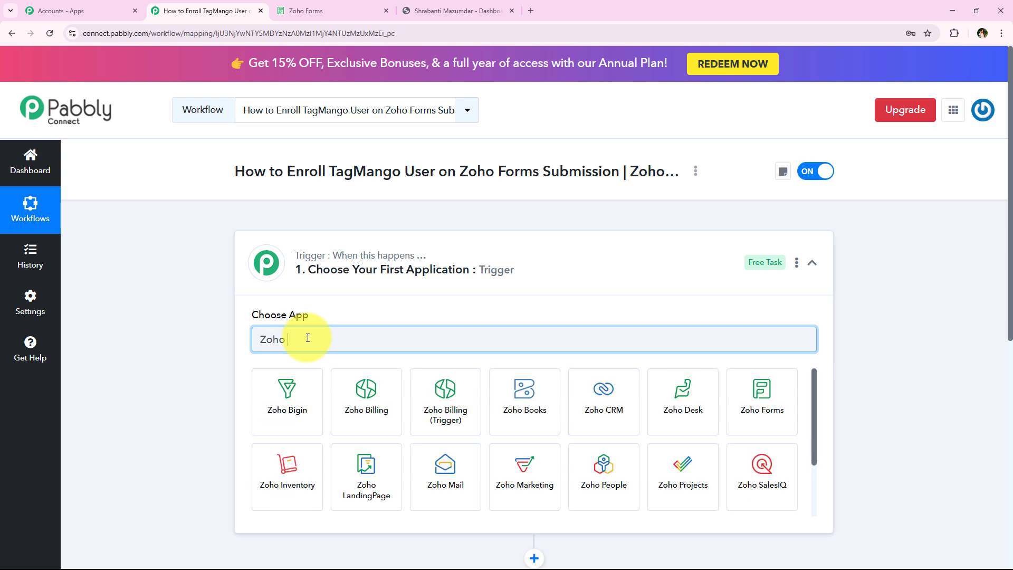
pyautogui.write(' Form')
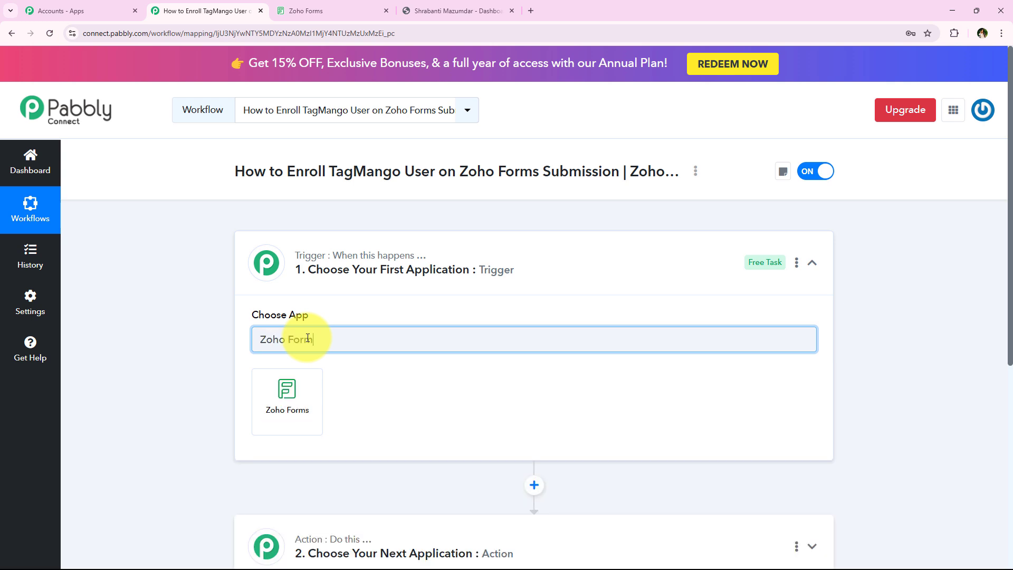
pyautogui.write('s')
pyautogui.click(305, 425)
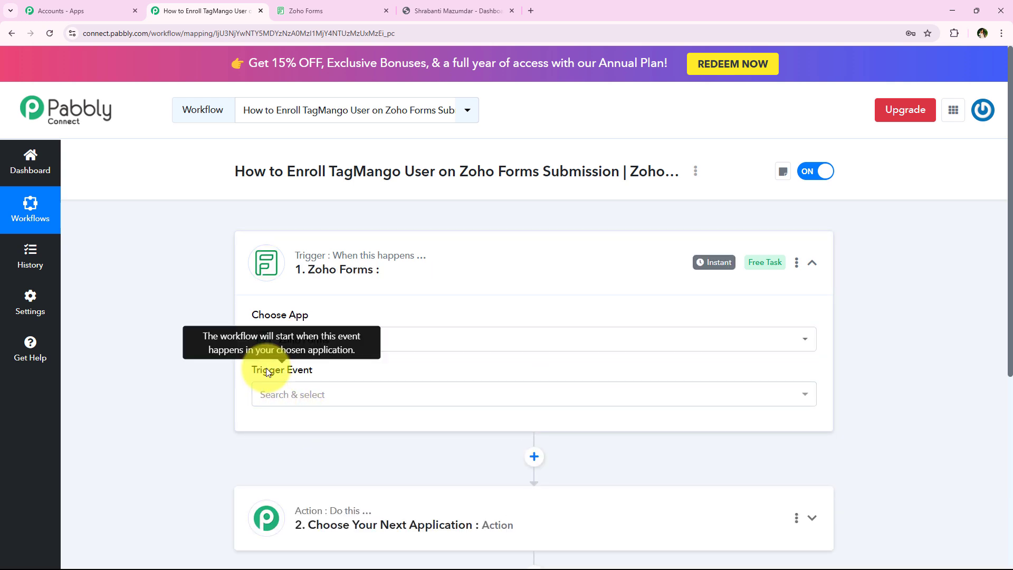
# Step: Set the Zoho Forms trigger event to New Form Submitted
pyautogui.moveTo(254, 368); pyautogui.dragTo(315, 371)
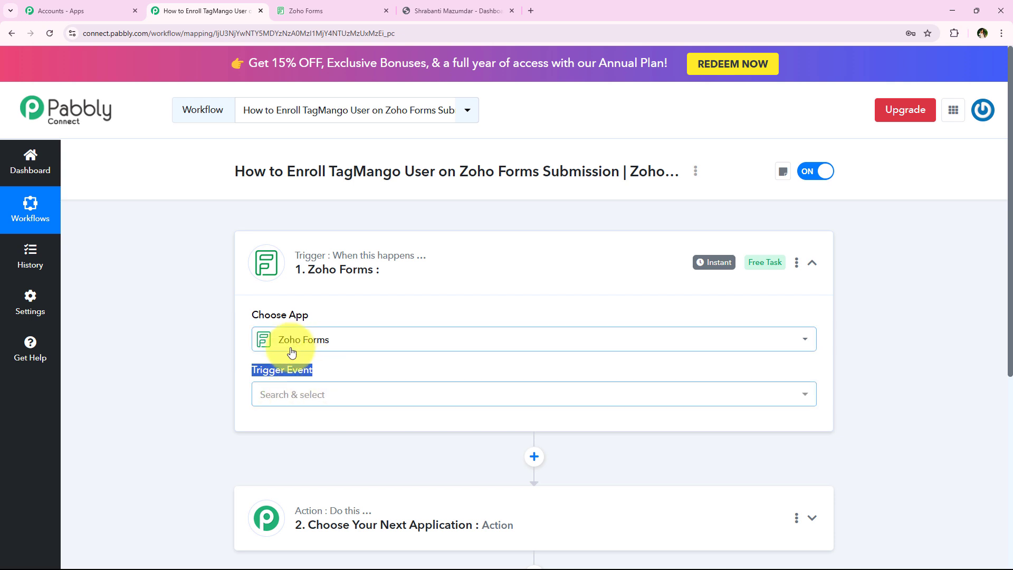
pyautogui.click(317, 396)
pyautogui.scroll(-1, 160, 391)
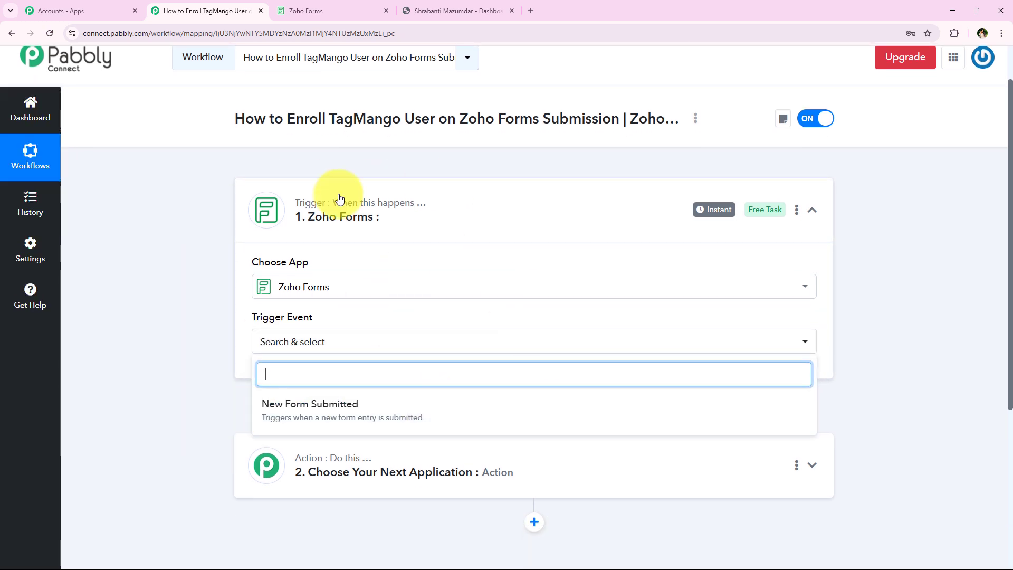
pyautogui.click(525, 413)
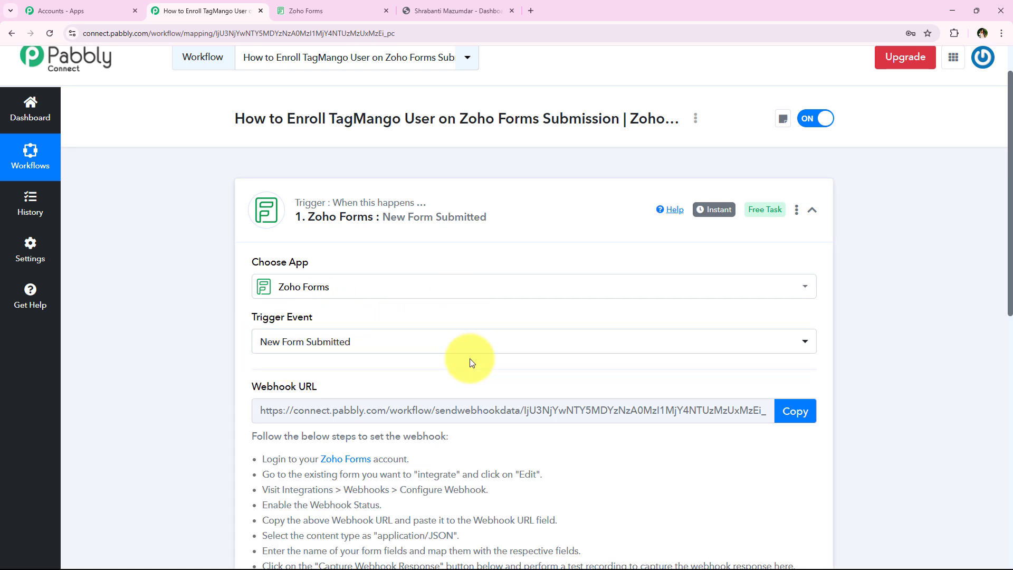
# Step: Copy the webhook URL provided for the Zoho Forms trigger
pyautogui.scroll(-1, 227, 336)
pyautogui.scroll(-3, 227, 338)
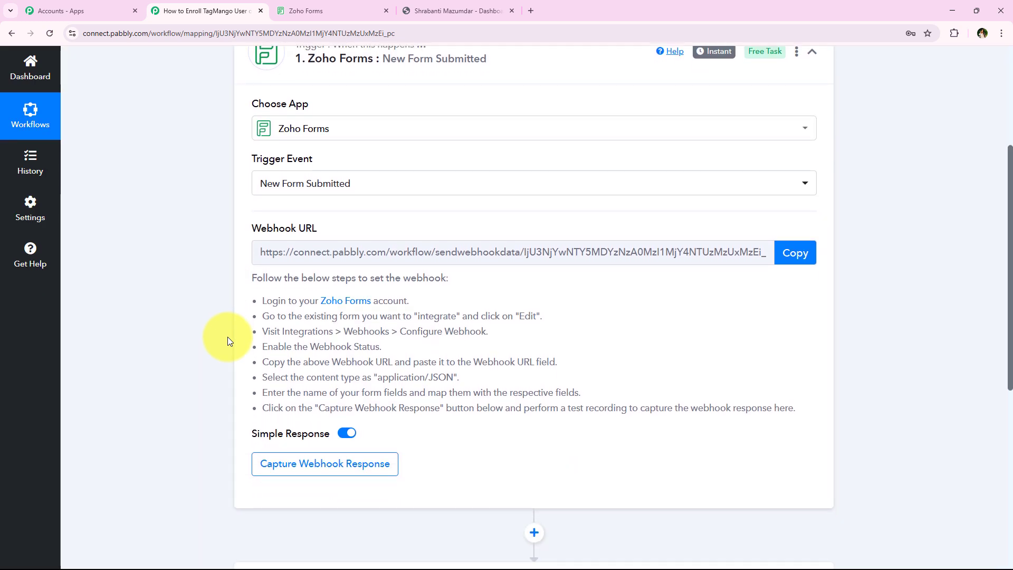
pyautogui.moveTo(260, 253); pyautogui.dragTo(220, 263)
pyautogui.hotkey('ctrl', 'c')
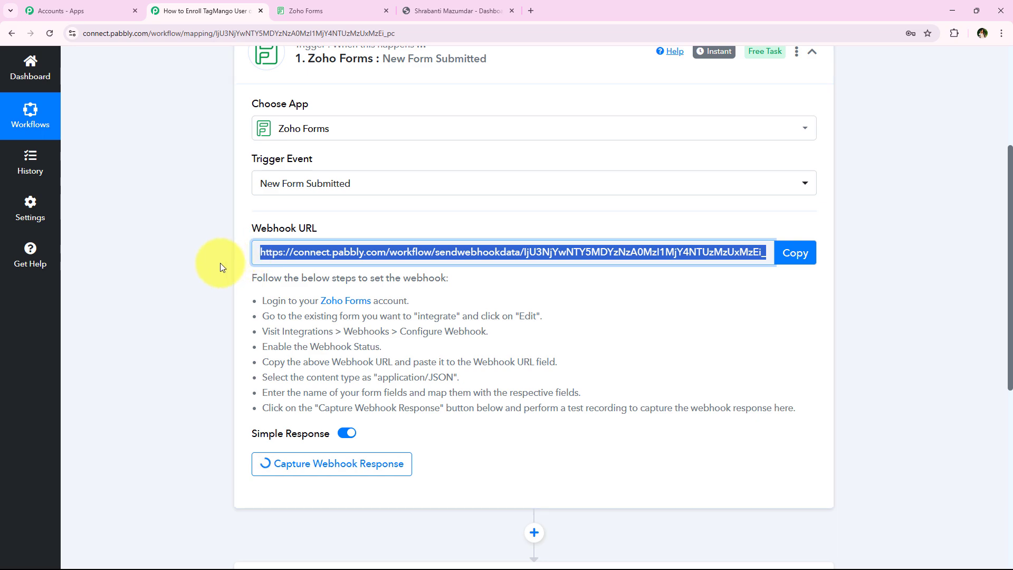
pyautogui.scroll(3, 214, 342)
pyautogui.scroll(-4, 233, 197)
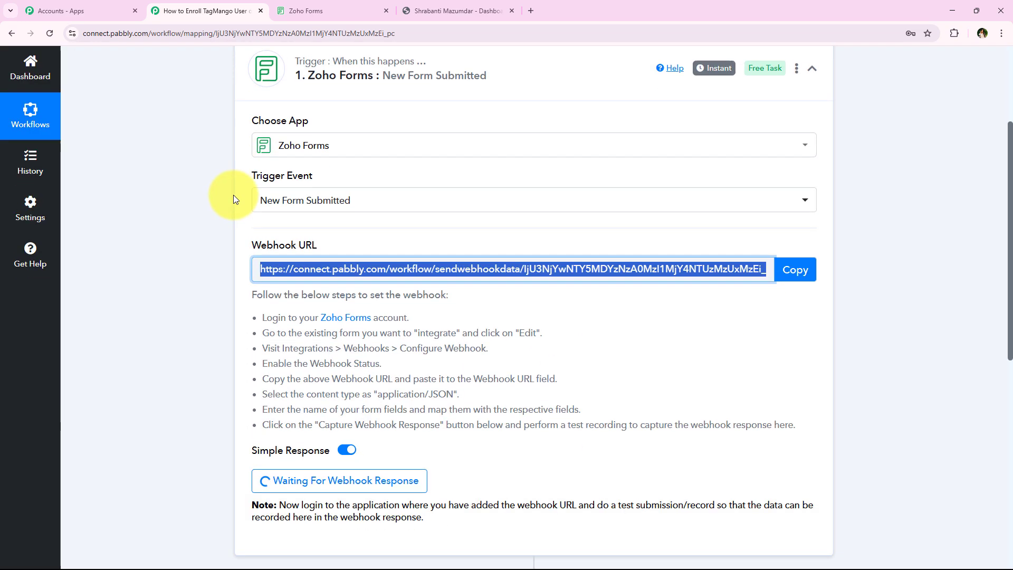
pyautogui.scroll(1, 220, 283)
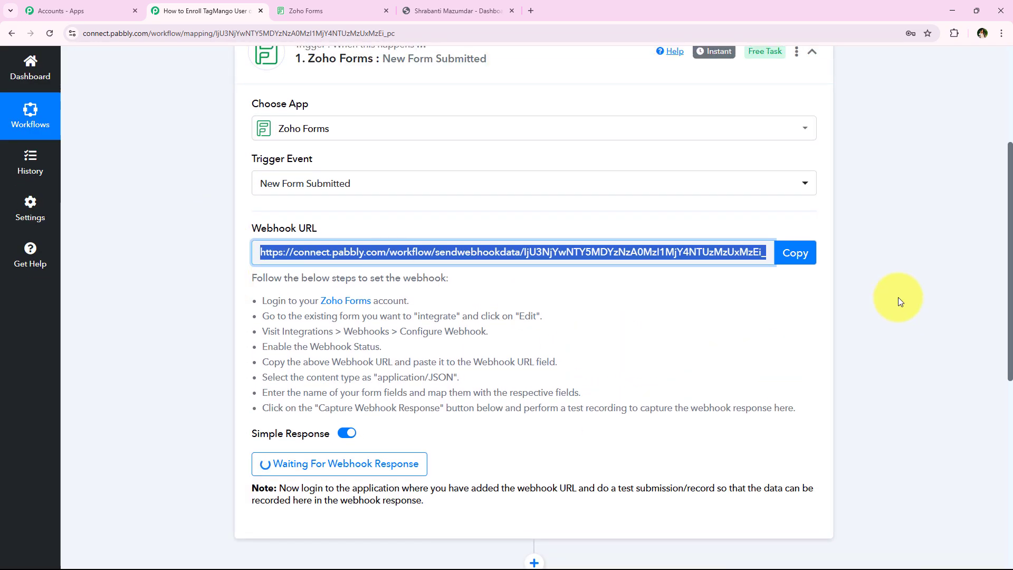
pyautogui.click(791, 256)
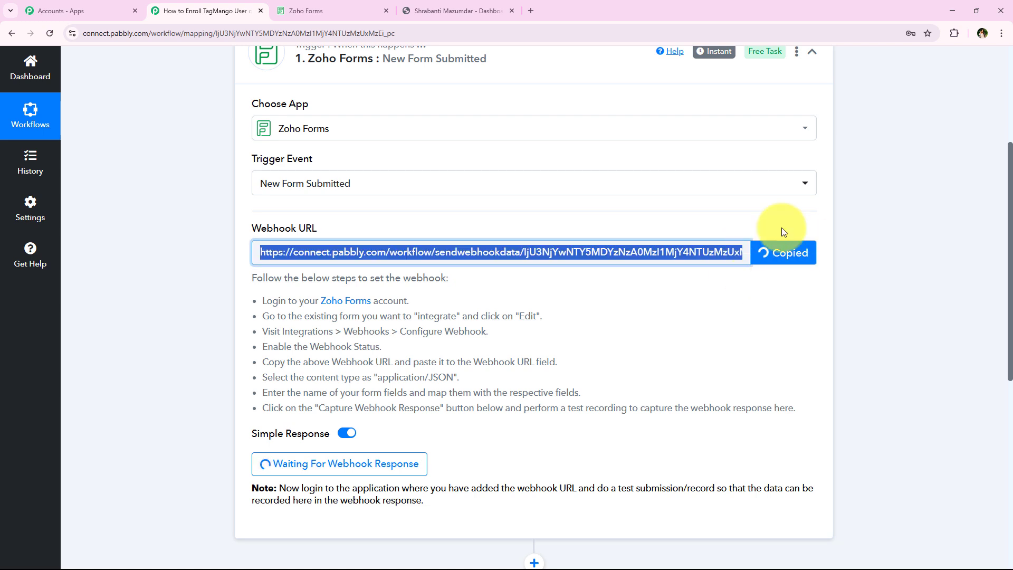
# Step: Read the Zoho Forms webhook setup instructions, from logging in through editing the form to configuring the webhook
pyautogui.moveTo(262, 301); pyautogui.dragTo(797, 408)
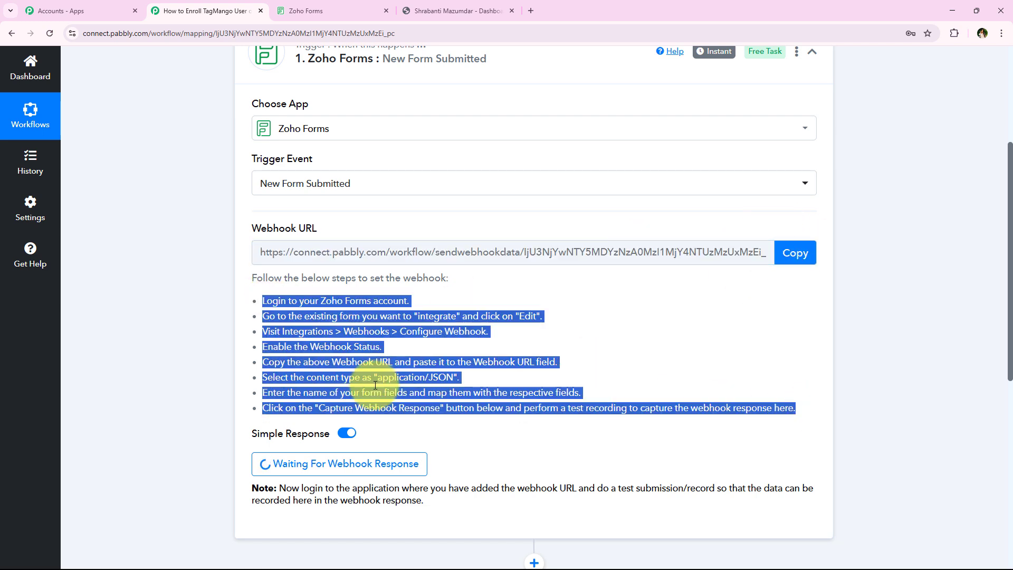
pyautogui.click(278, 356)
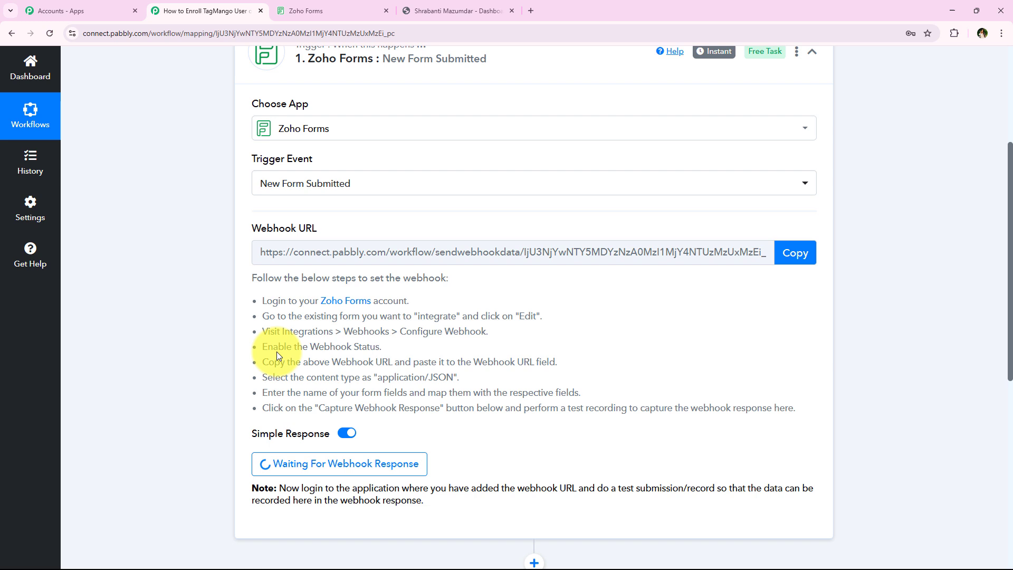
pyautogui.moveTo(262, 301); pyautogui.dragTo(409, 306)
pyautogui.click(254, 315)
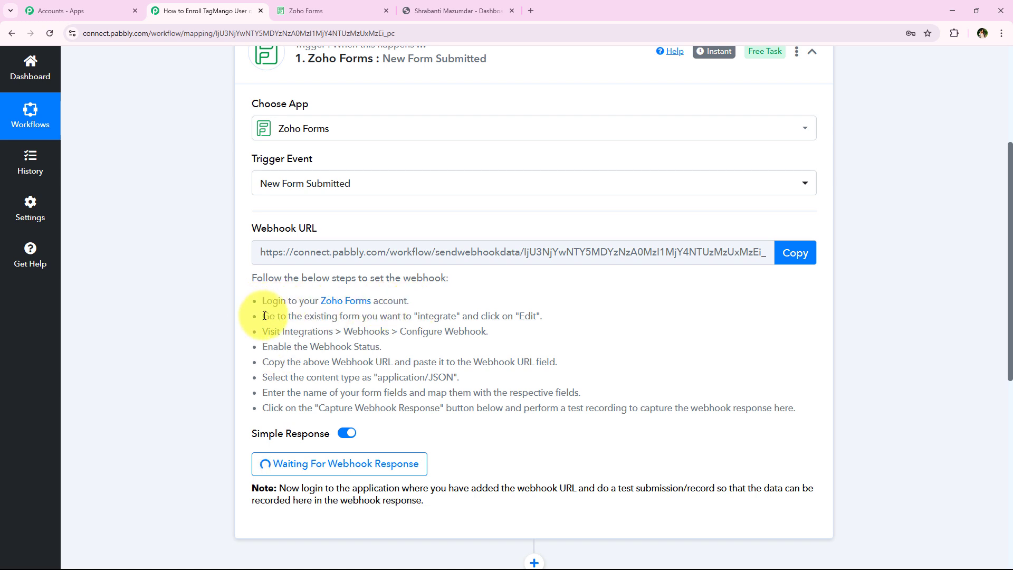
pyautogui.moveTo(262, 315); pyautogui.dragTo(528, 320)
pyautogui.click(514, 346)
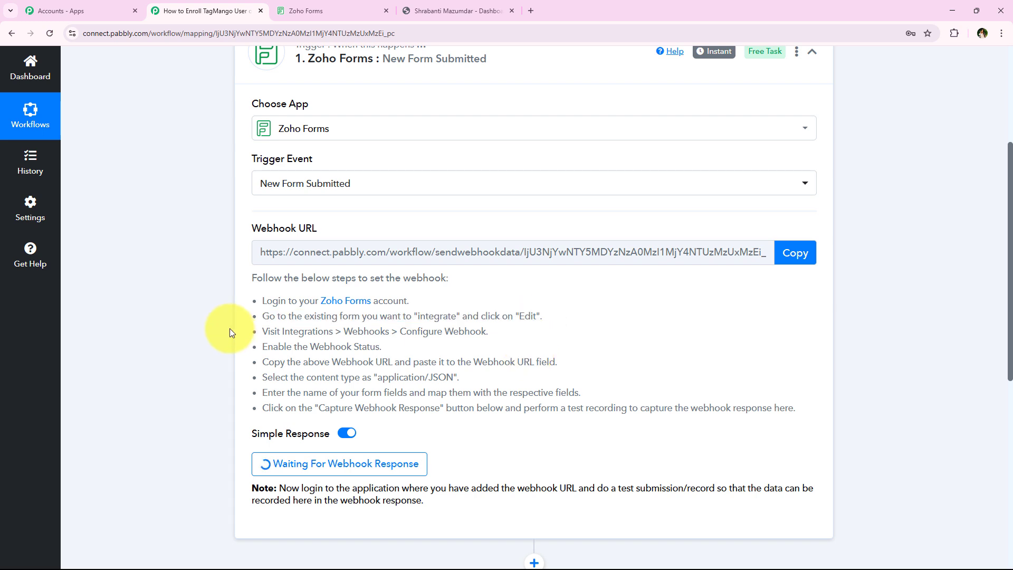
pyautogui.moveTo(263, 331); pyautogui.dragTo(482, 337)
pyautogui.click(493, 345)
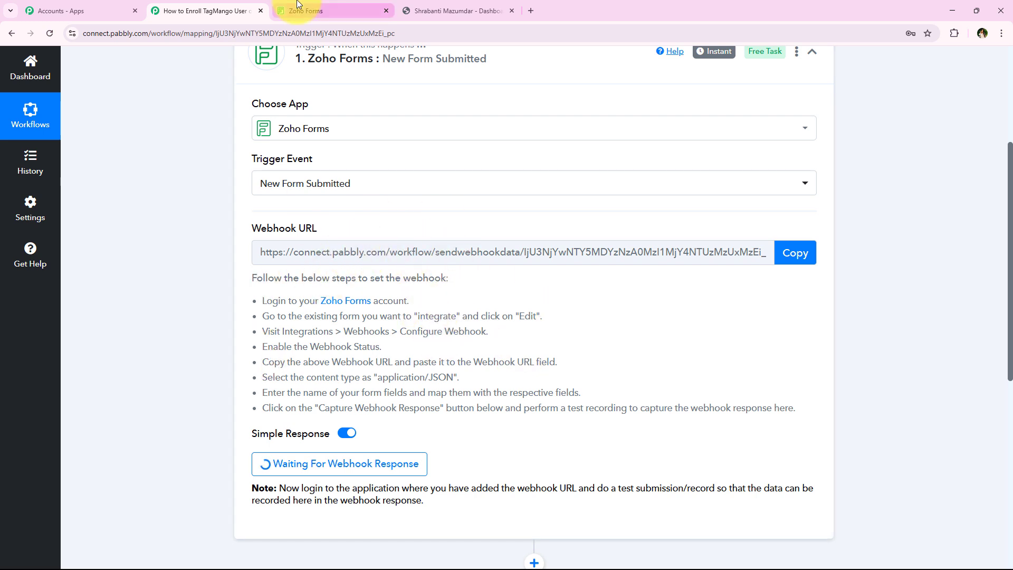
# Step: Switch to Zoho Forms, open the Course Registration Form for editing and go to its Webhooks integration settings
pyautogui.click(332, 11)
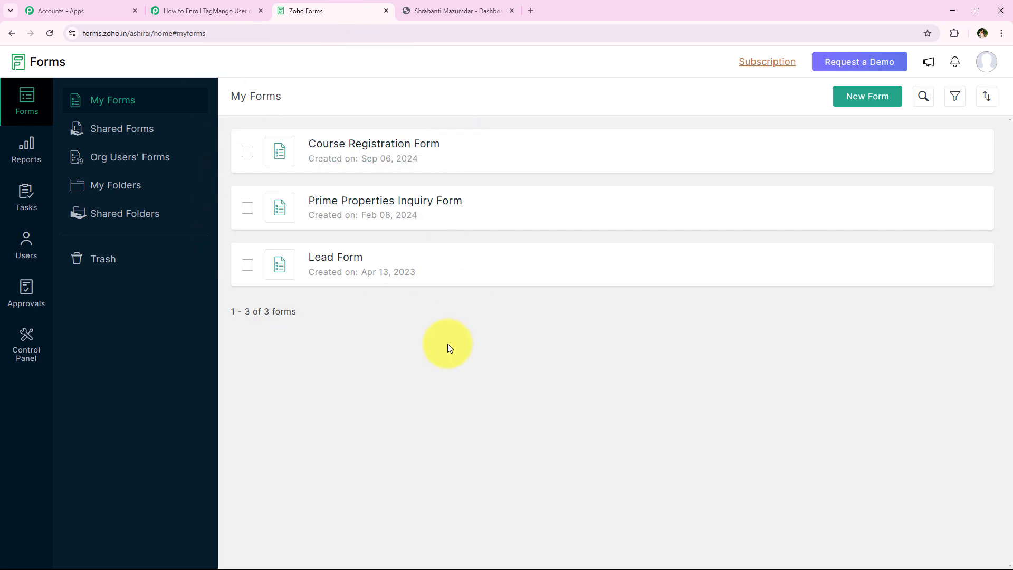
pyautogui.moveTo(718, 147)
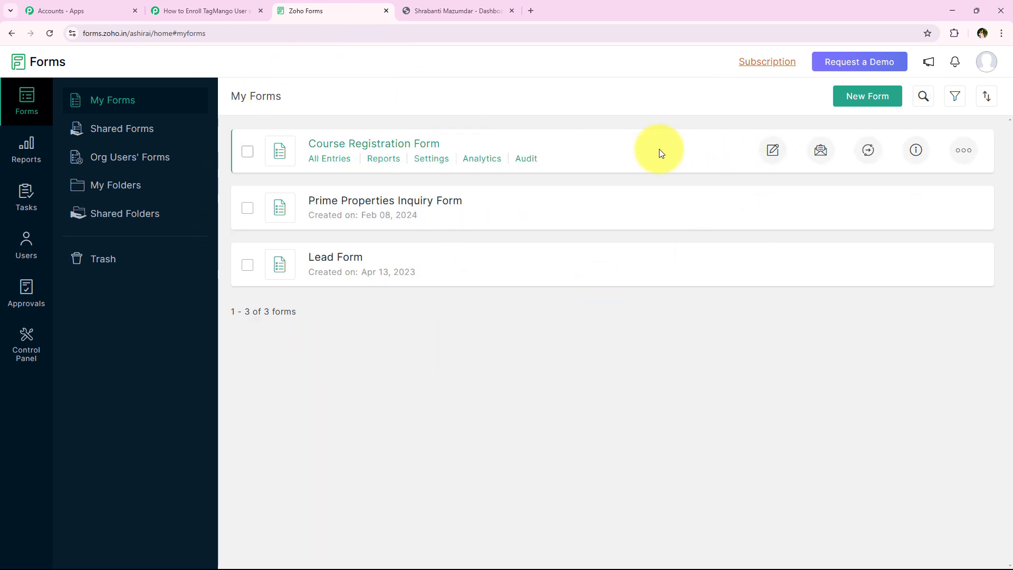
pyautogui.click(770, 152)
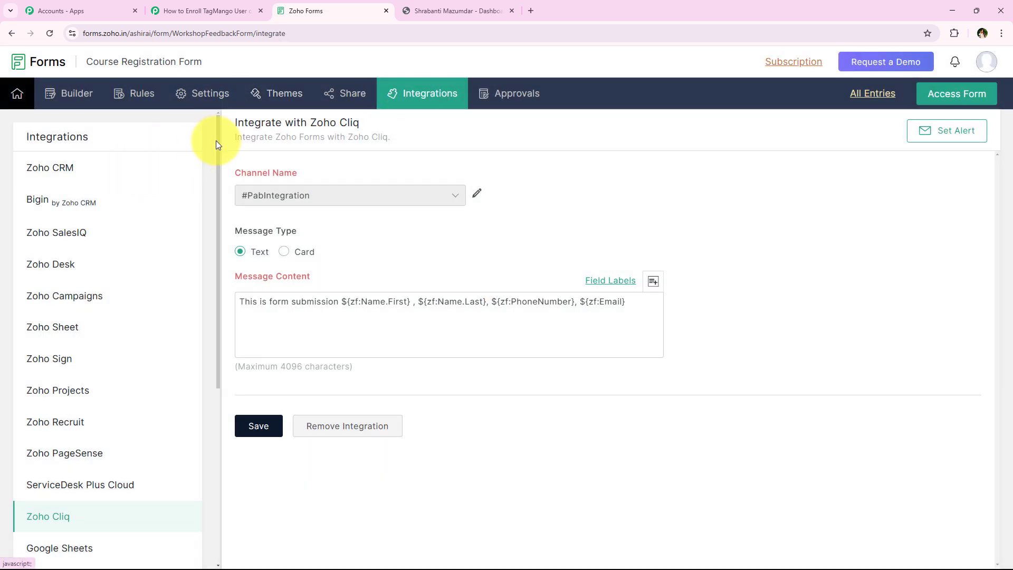
pyautogui.moveTo(218, 140); pyautogui.dragTo(214, 360)
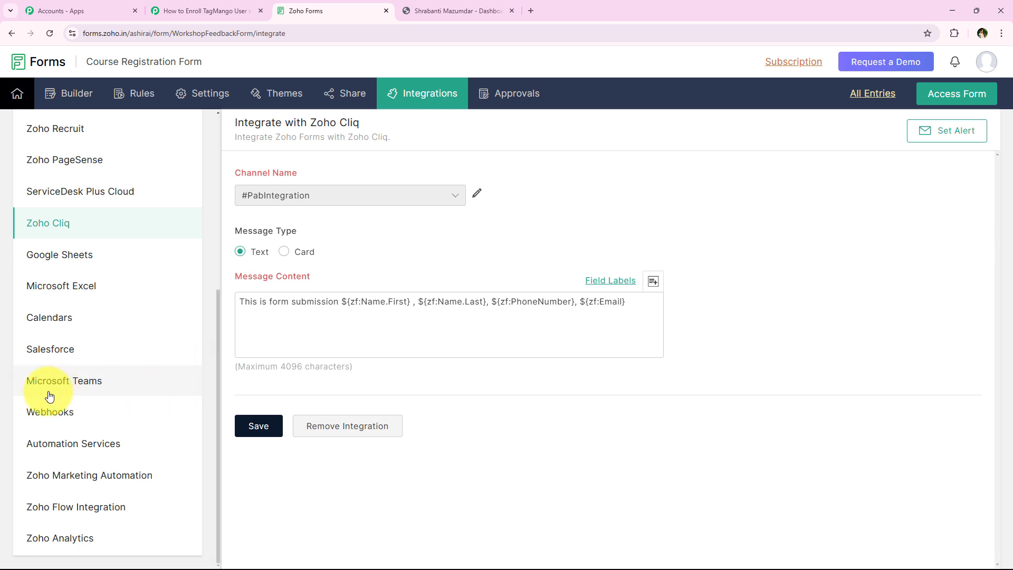
pyautogui.click(34, 416)
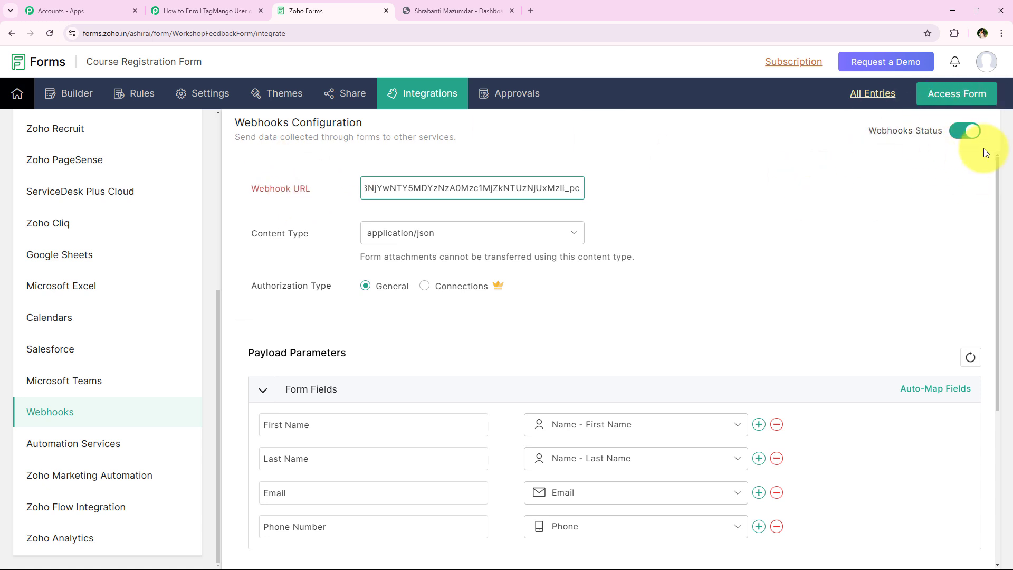
# Step: Replace the form's existing webhook URL with the copied Pabbly Connect URL and use application/json as the content type
pyautogui.tripleClick(440, 180)
pyautogui.press('BackSpace')
pyautogui.rightClick(440, 182)
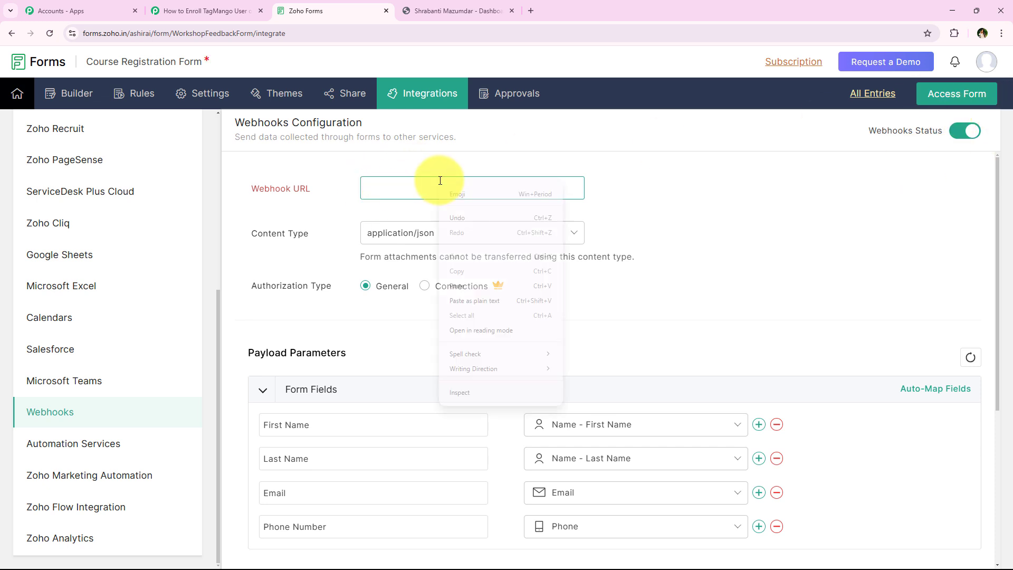
pyautogui.click(495, 287)
pyautogui.click(321, 231)
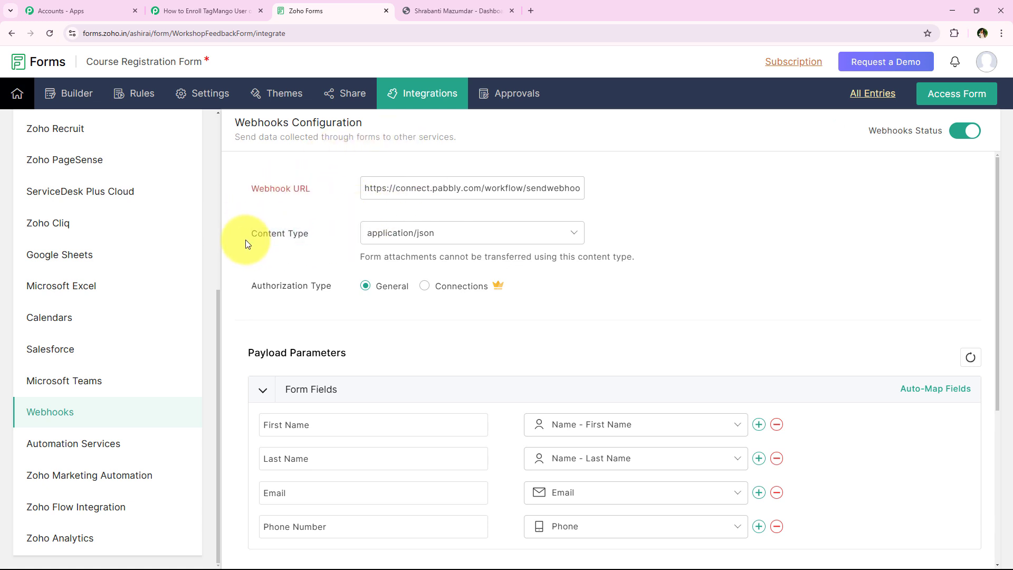
pyautogui.click(405, 230)
pyautogui.click(463, 270)
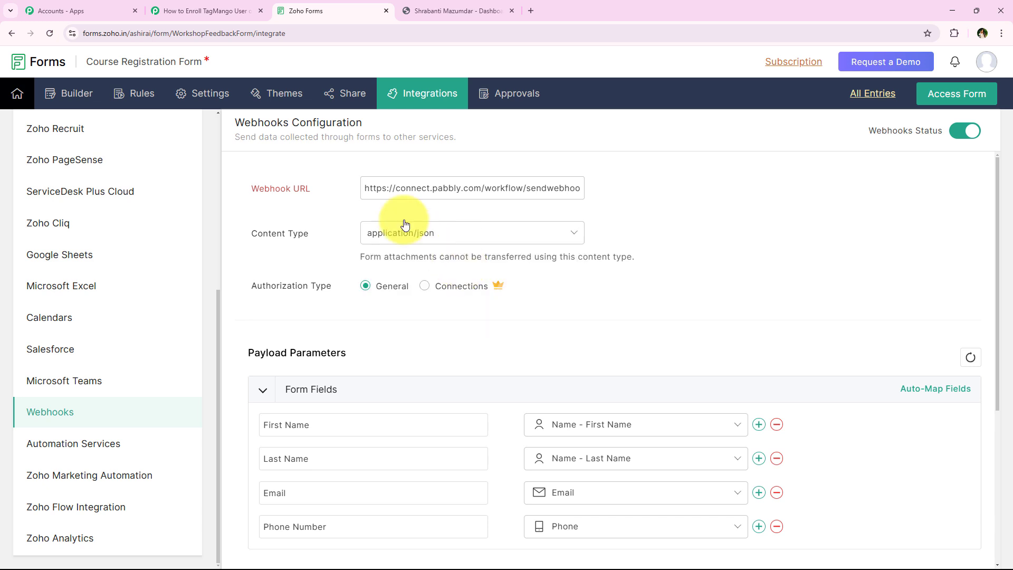
# Step: Check the General authorization and the mapped payload parameters, and save the webhook configuration
pyautogui.scroll(-1, 271, 243)
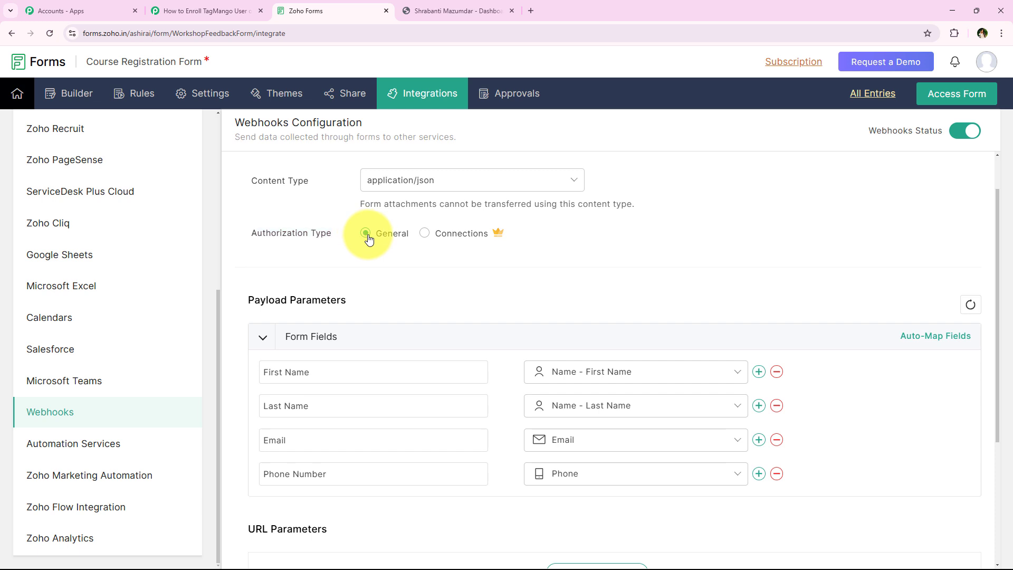
pyautogui.scroll(-2, 349, 279)
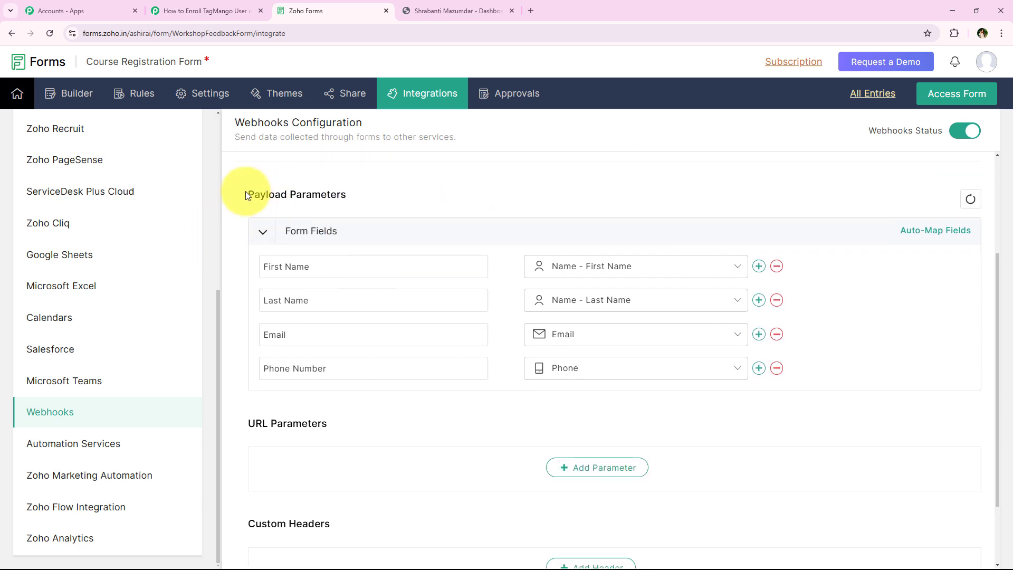
pyautogui.moveTo(246, 191); pyautogui.dragTo(354, 191)
pyautogui.click(355, 192)
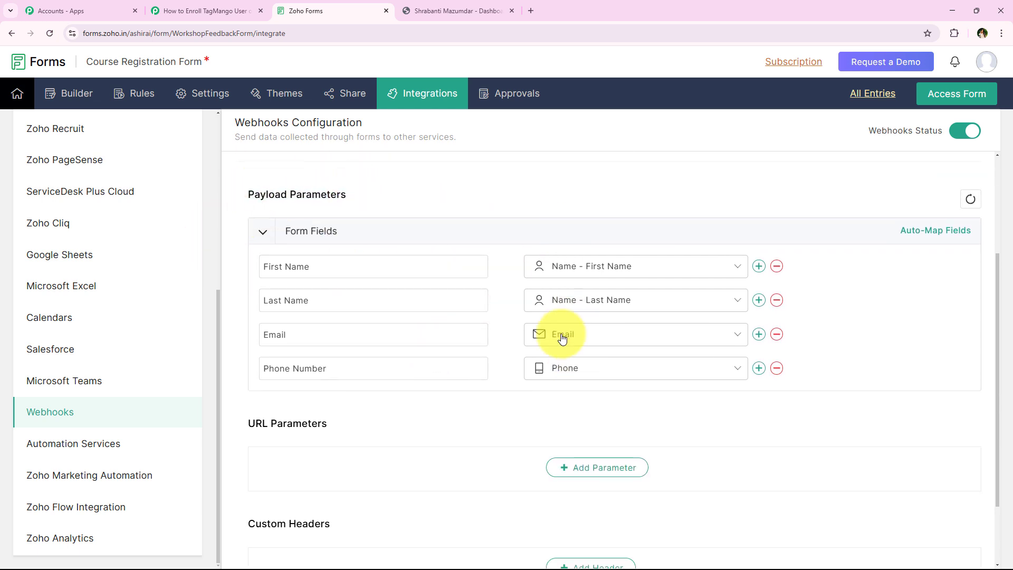
pyautogui.scroll(-2, 388, 255)
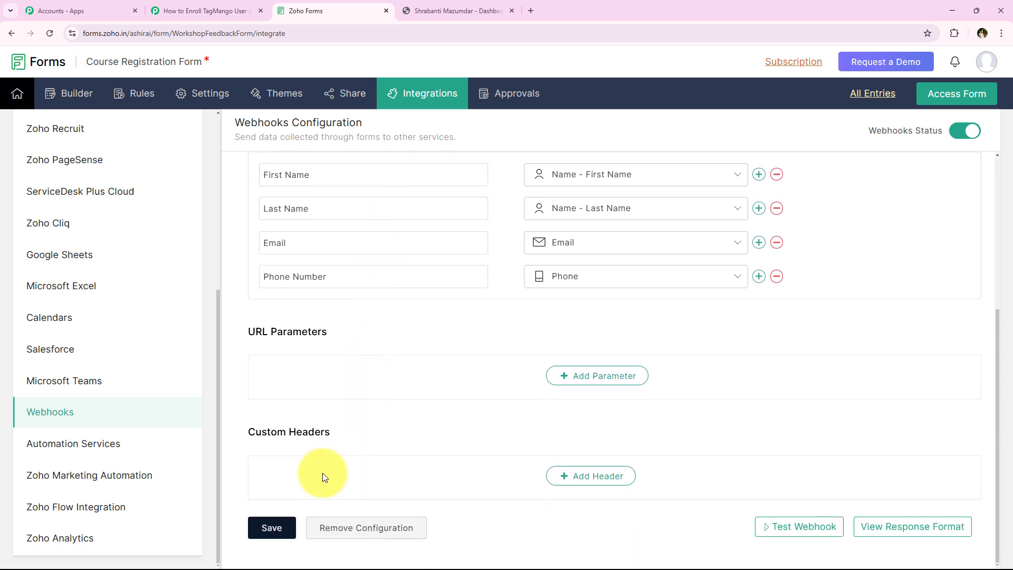
pyautogui.click(281, 530)
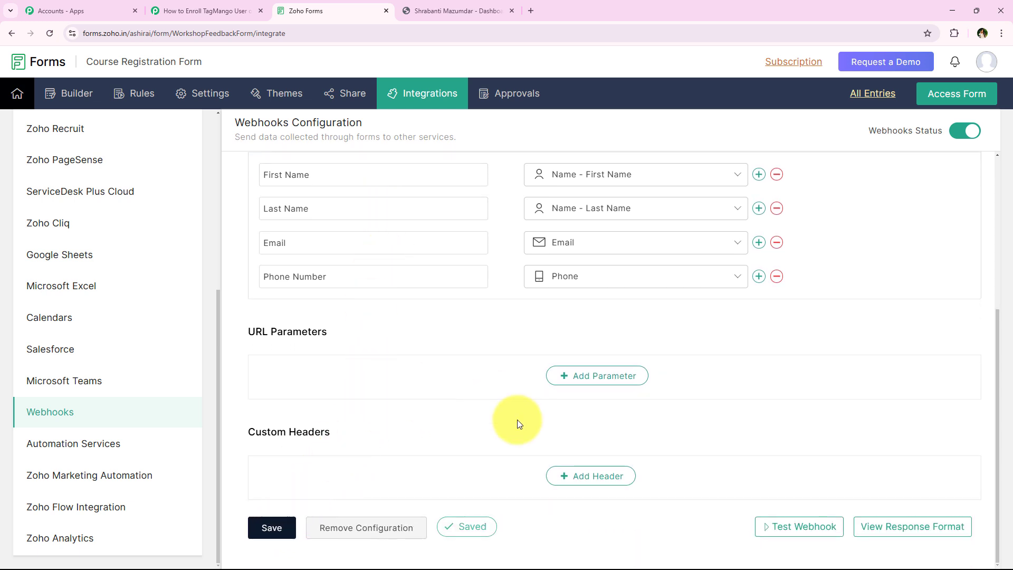
pyautogui.scroll(5, 496, 472)
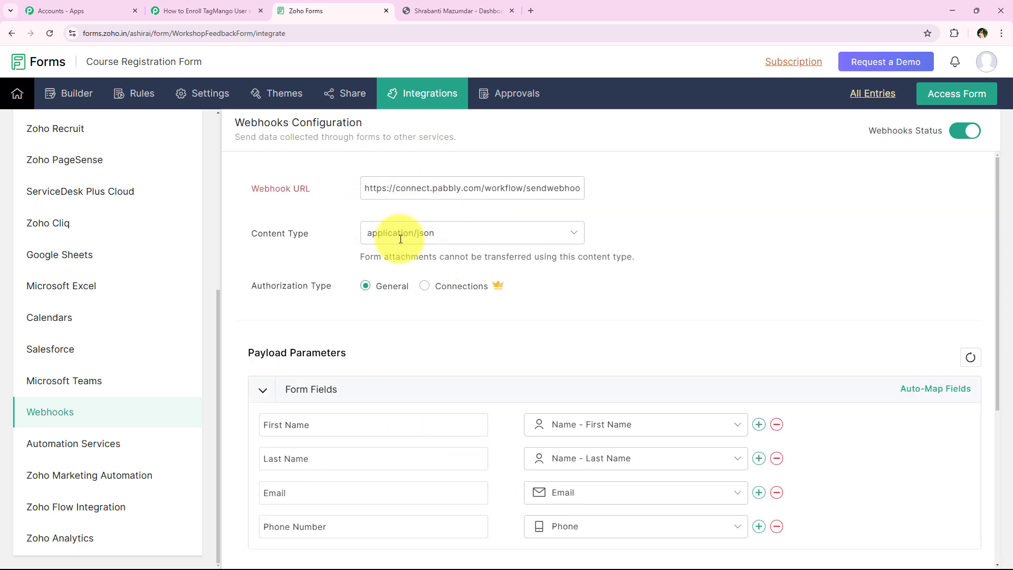
# Step: Return to the Pabbly Connect workflow and read the trigger's note about making a test submission
pyautogui.click(175, 6)
pyautogui.scroll(4, 233, 258)
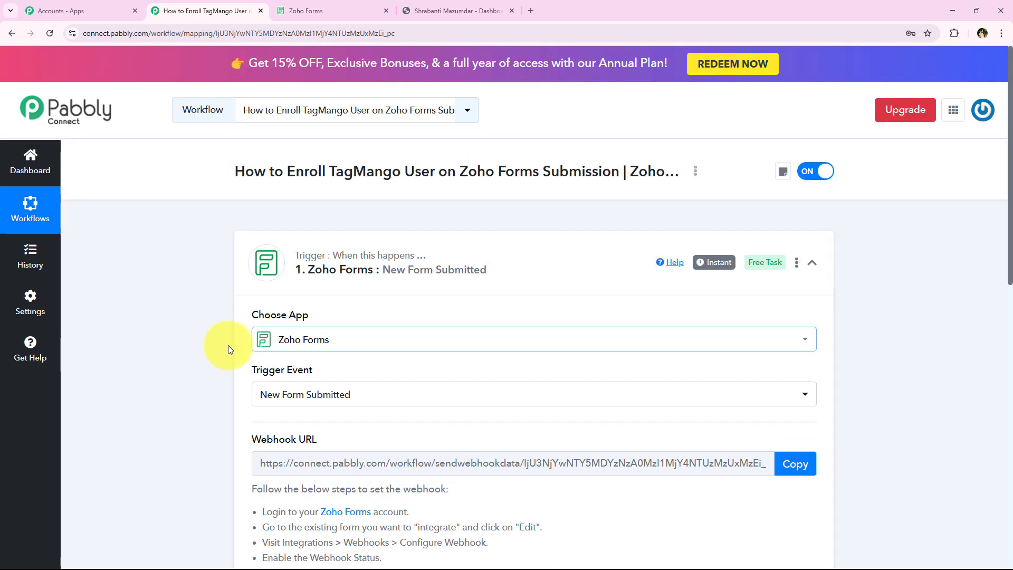
pyautogui.scroll(-6, 262, 282)
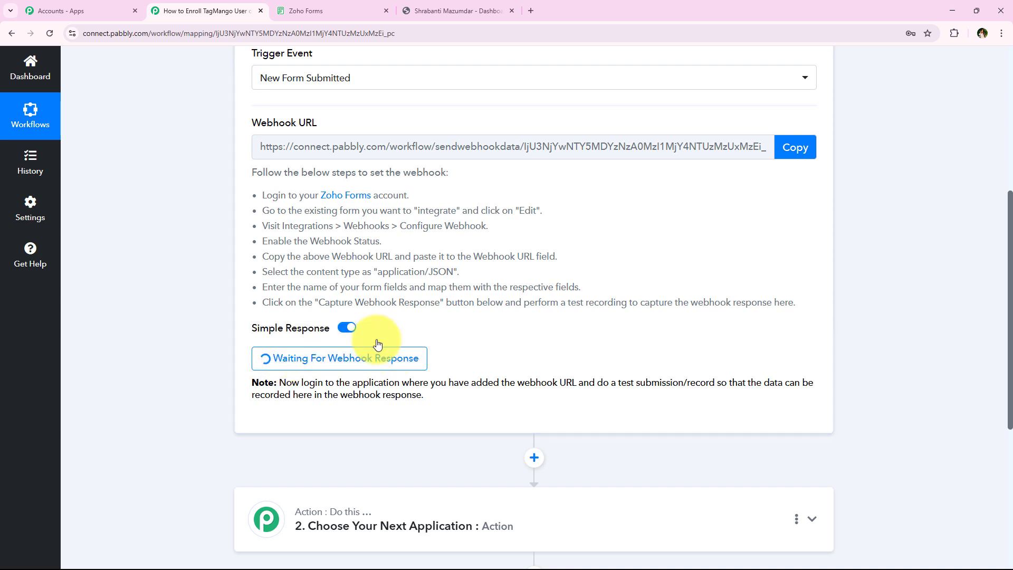
pyautogui.moveTo(595, 382); pyautogui.dragTo(717, 383)
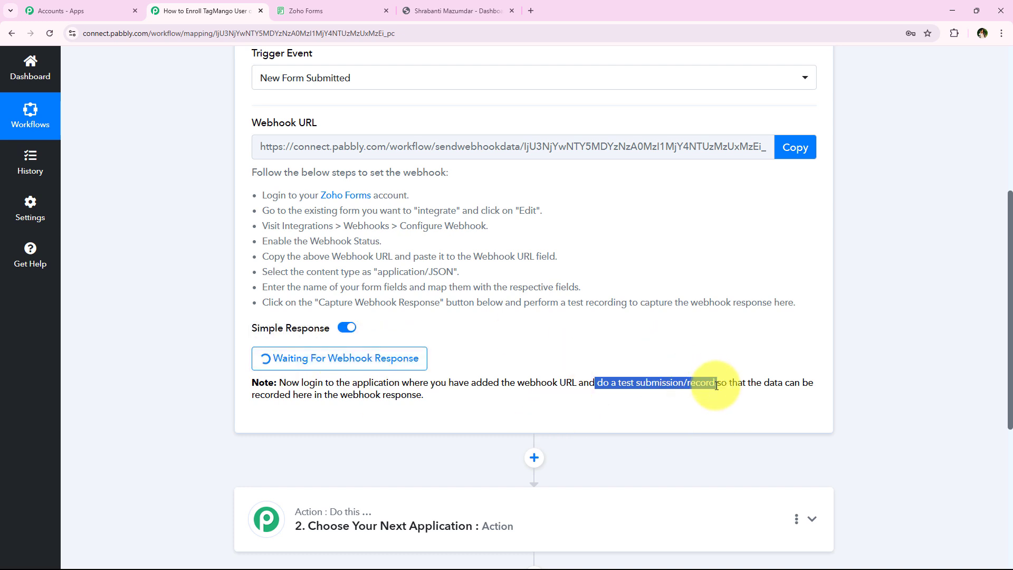
pyautogui.click(218, 348)
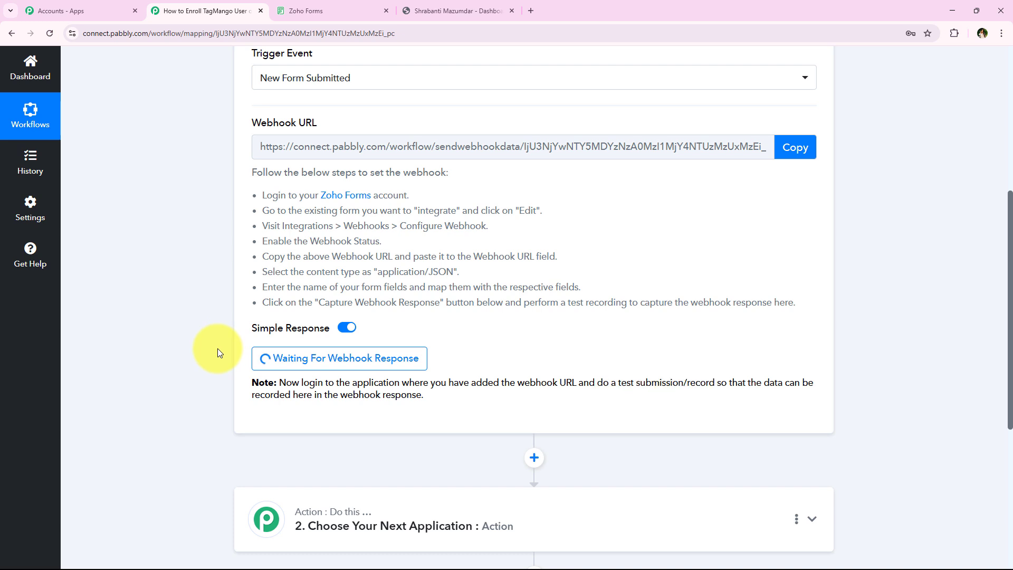
pyautogui.scroll(3, 217, 349)
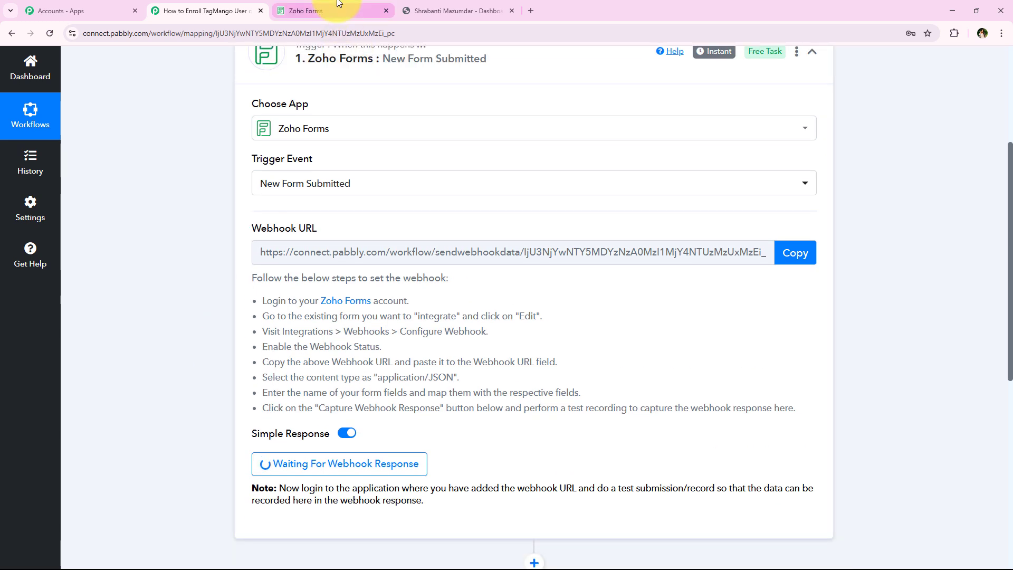
# Step: Switch to Zoho Forms, open the live Course Registration Form and autofill it with the saved dummy contact profile
pyautogui.click(338, 4)
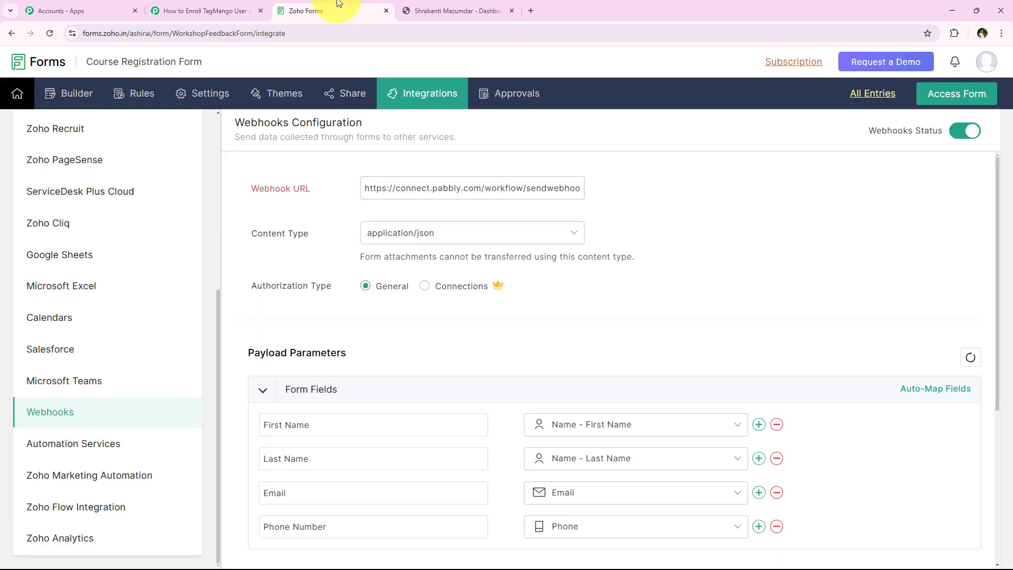
pyautogui.click(972, 97)
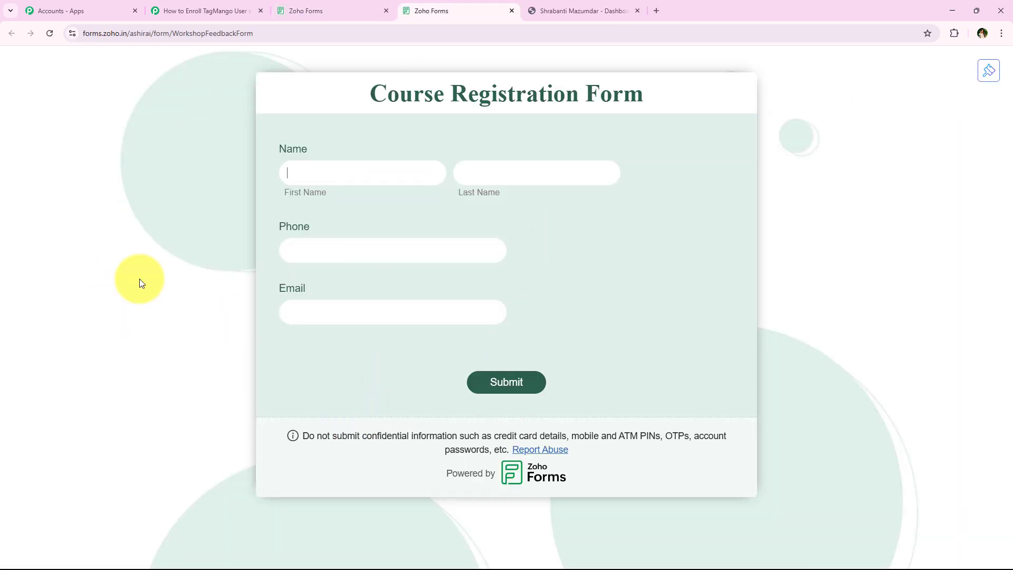
pyautogui.click(290, 177)
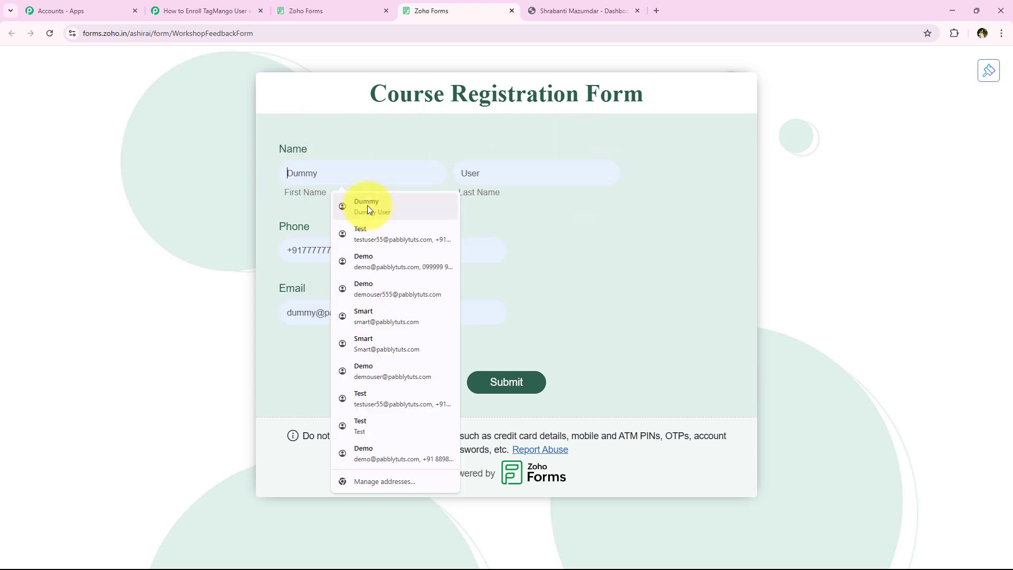
pyautogui.click(383, 210)
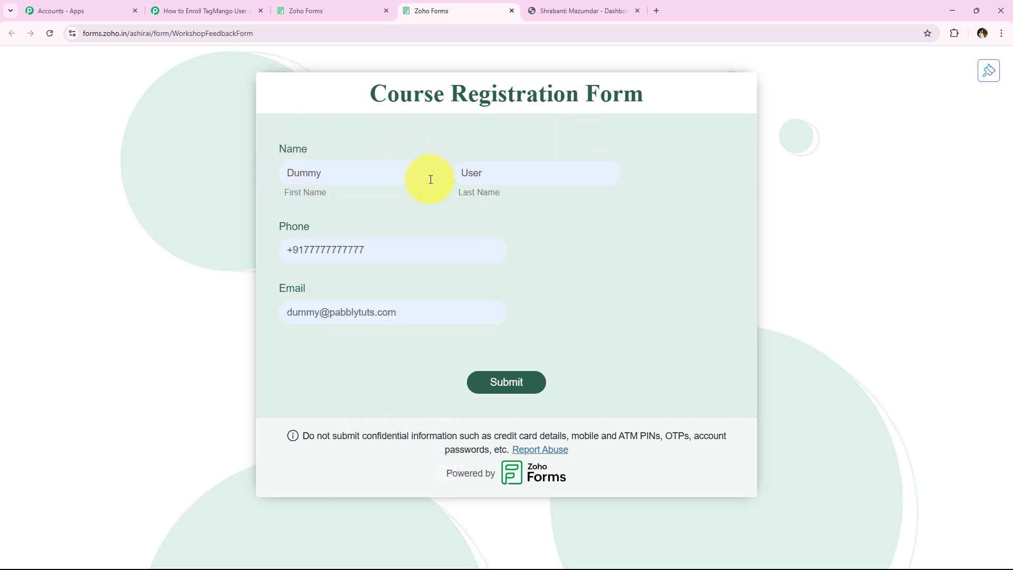
# Step: Change the last digits of the phone number, extend the user part of the email address, and submit the test registration
pyautogui.click(395, 252)
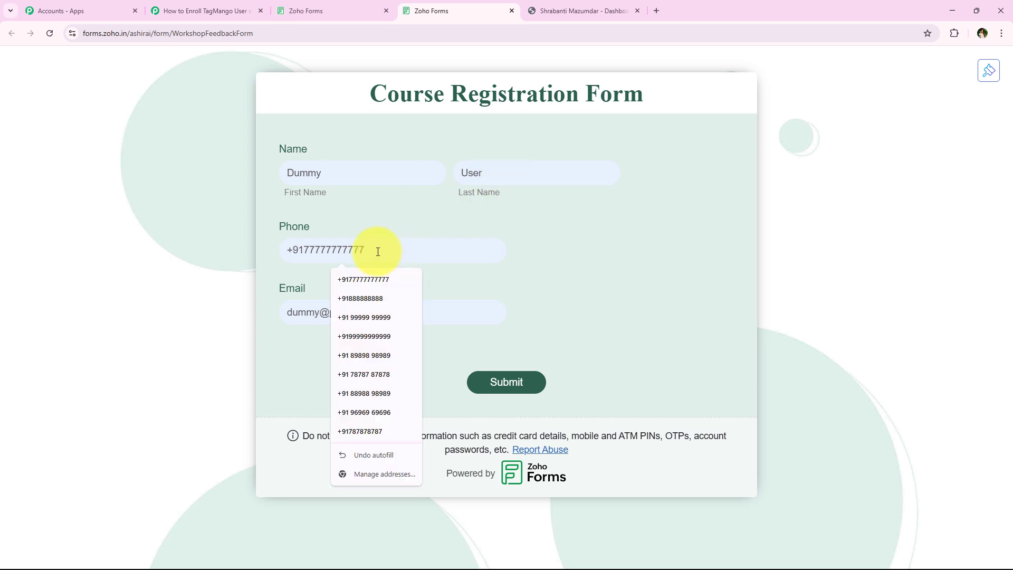
pyautogui.moveTo(378, 252); pyautogui.dragTo(325, 248)
pyautogui.write('59566')
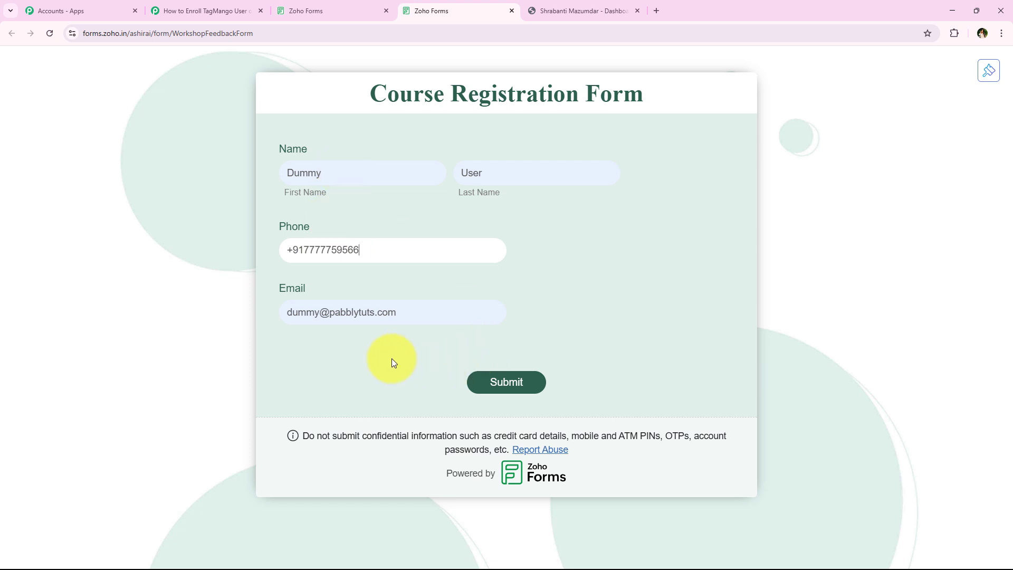
pyautogui.click(319, 317)
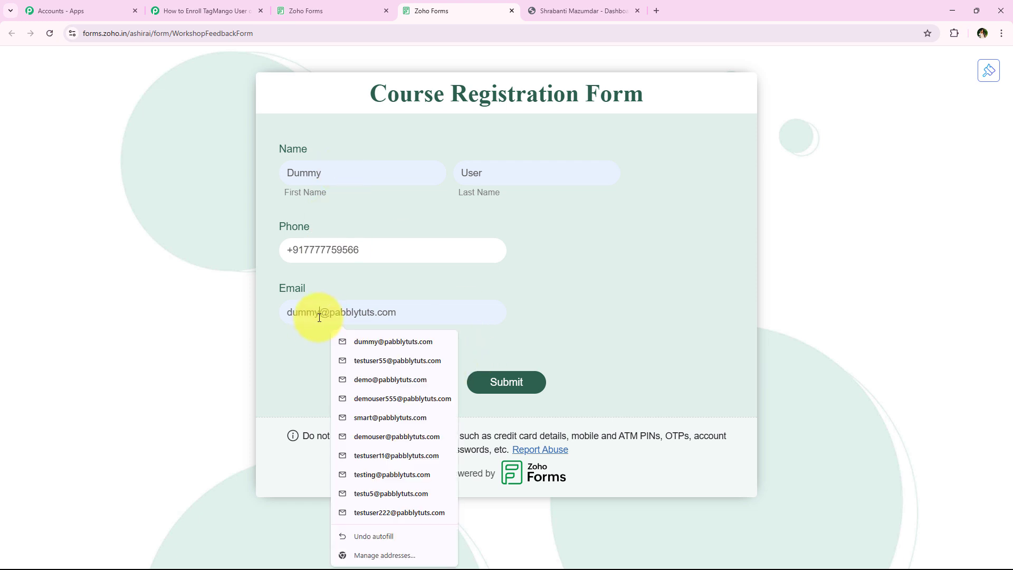
pyautogui.write('user556')
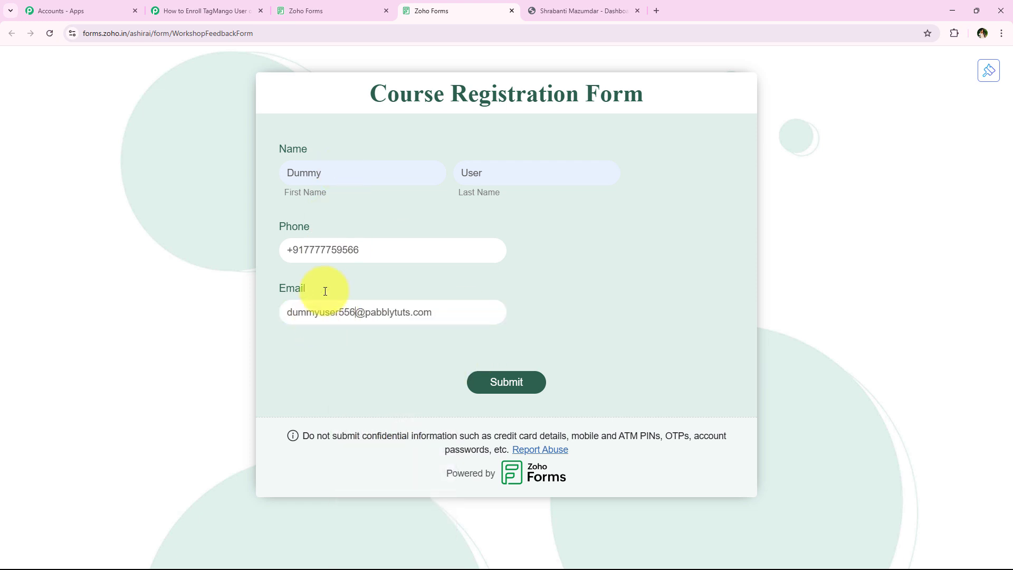
pyautogui.click(514, 387)
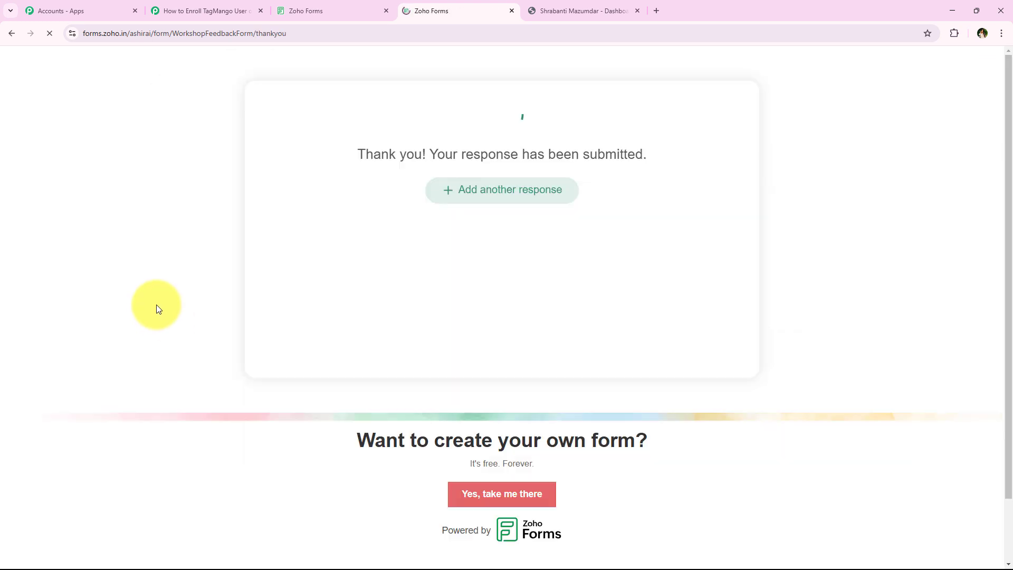
pyautogui.moveTo(354, 161); pyautogui.dragTo(648, 154)
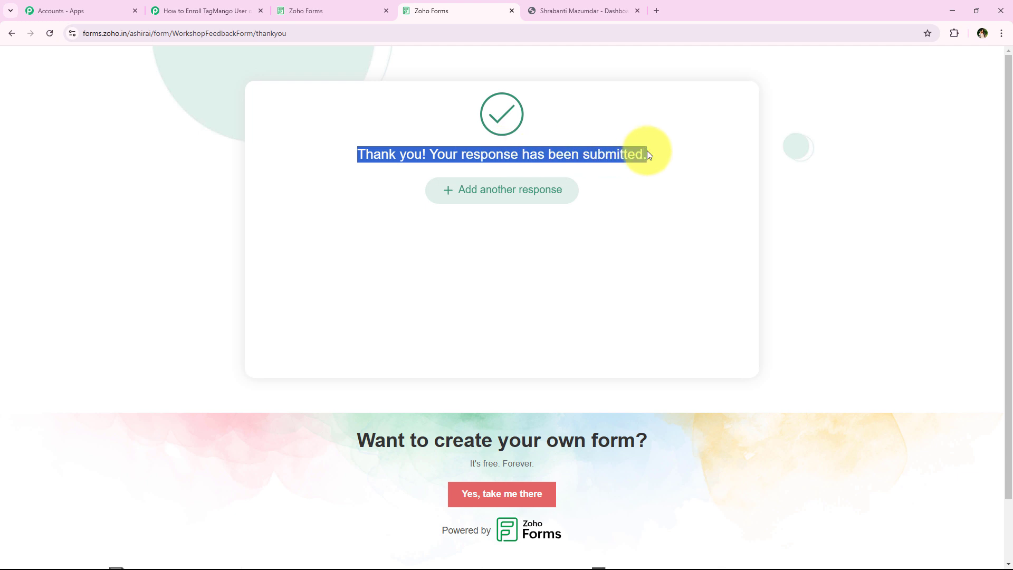
pyautogui.click(623, 229)
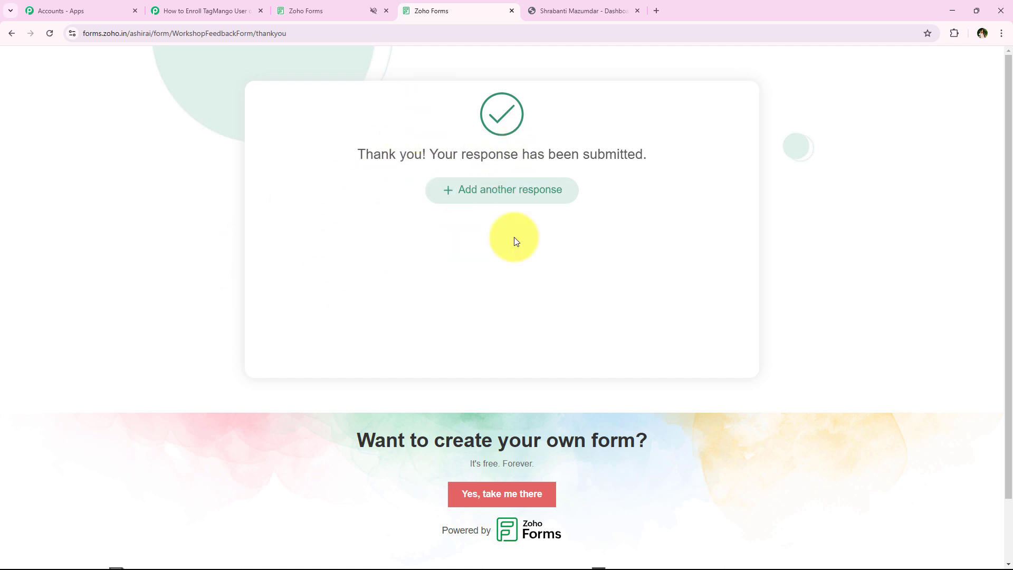
# Step: Return to the Pabbly Connect workflow and check the captured phone number, last name, first name and email in the webhook response
pyautogui.click(182, 11)
pyautogui.scroll(-2, 182, 132)
pyautogui.scroll(-3, 182, 132)
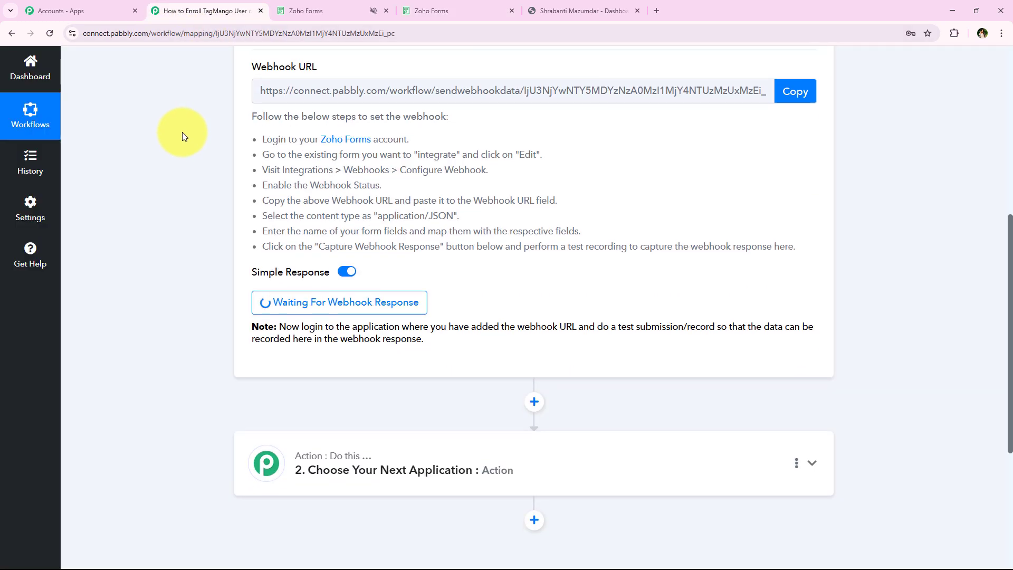
pyautogui.scroll(-2, 463, 408)
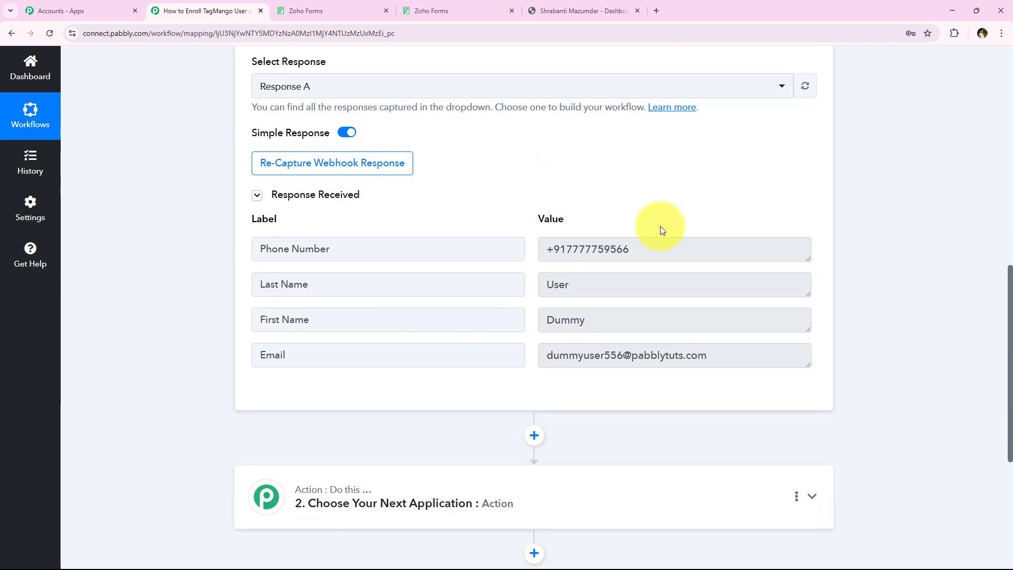
pyautogui.moveTo(780, 321); pyautogui.dragTo(300, 321)
pyautogui.moveTo(729, 281); pyautogui.dragTo(199, 281)
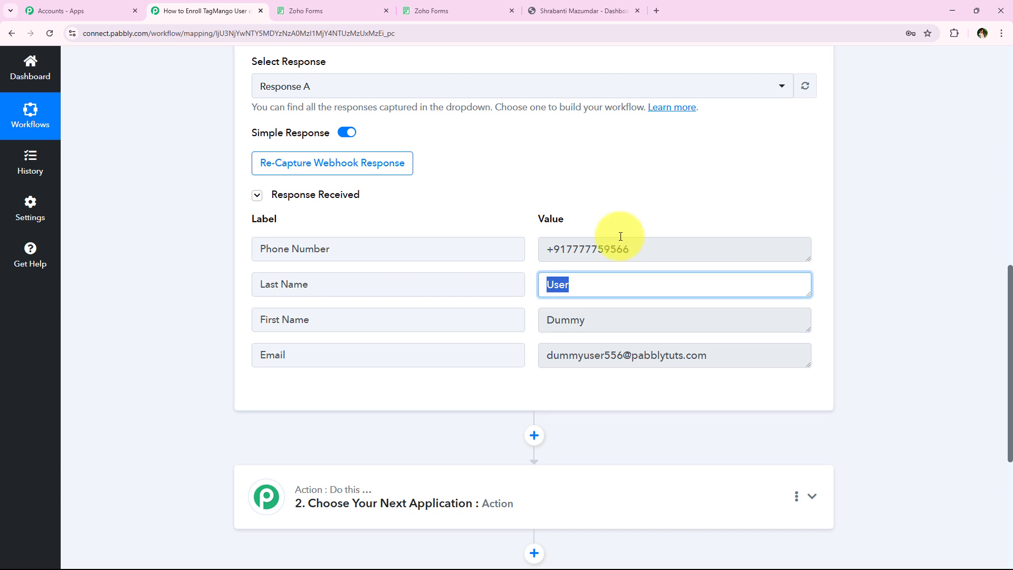
pyautogui.moveTo(677, 246); pyautogui.dragTo(246, 246)
pyautogui.moveTo(762, 355); pyautogui.dragTo(213, 357)
pyautogui.click(211, 357)
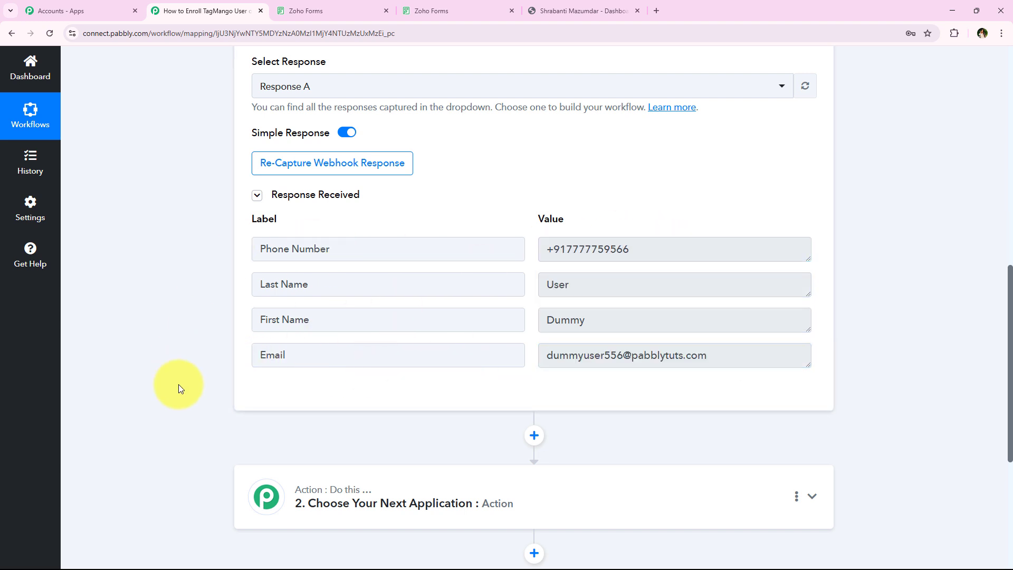
# Step: Collapse the Zoho Forms trigger and review the workflow title for the action that comes next
pyautogui.scroll(12, 215, 332)
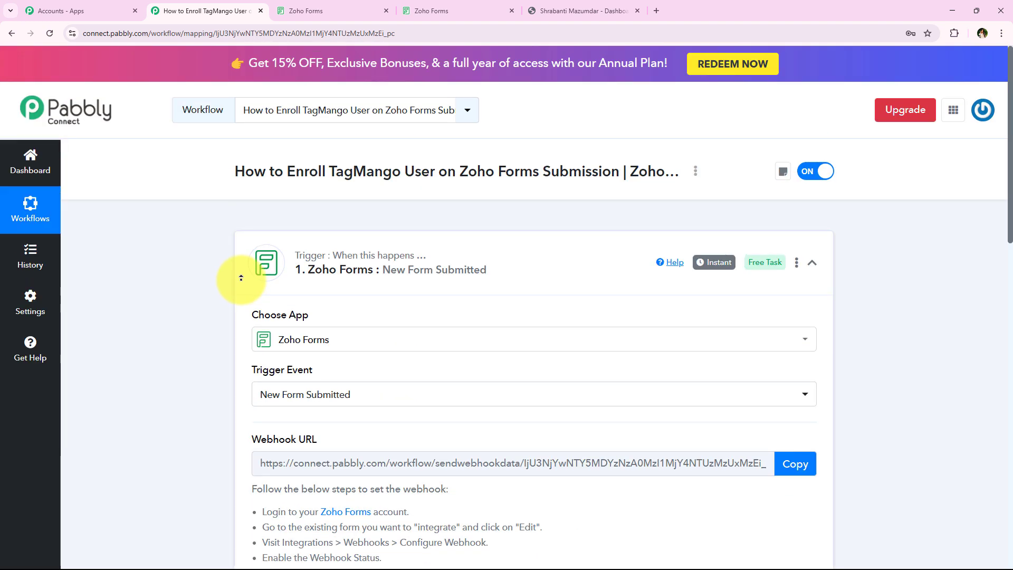
pyautogui.click(379, 274)
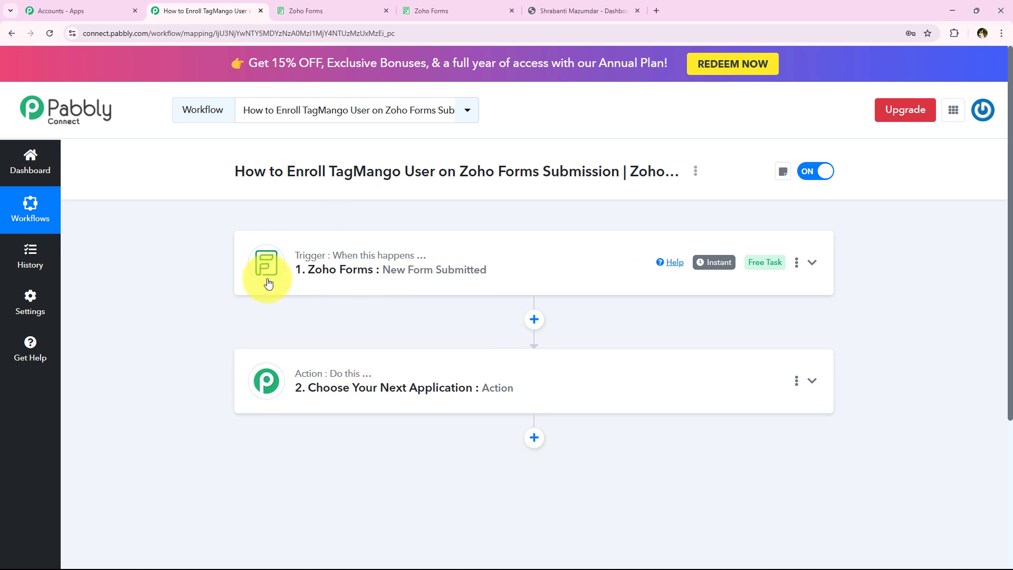
pyautogui.moveTo(287, 166); pyautogui.dragTo(620, 177)
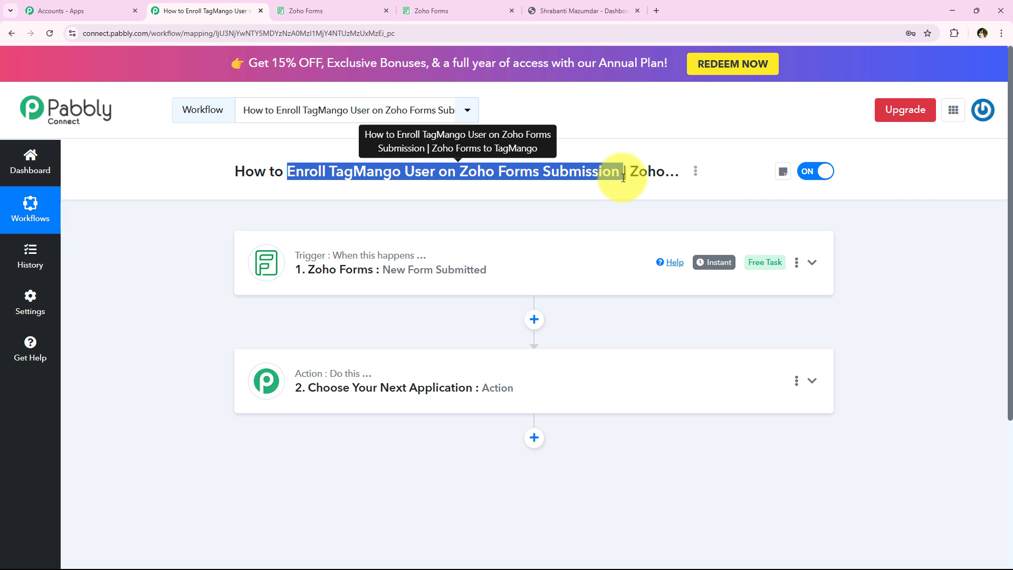
# Step: Set the workflow's action step to the TagMango app with the Migrate User action event
pyautogui.click(331, 383)
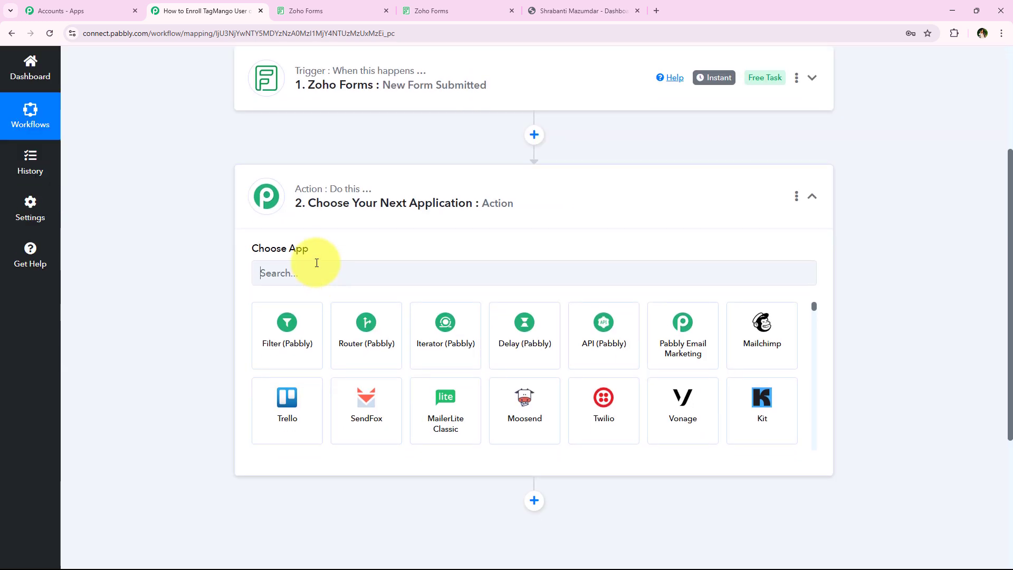
pyautogui.click(317, 263)
pyautogui.write('Tag')
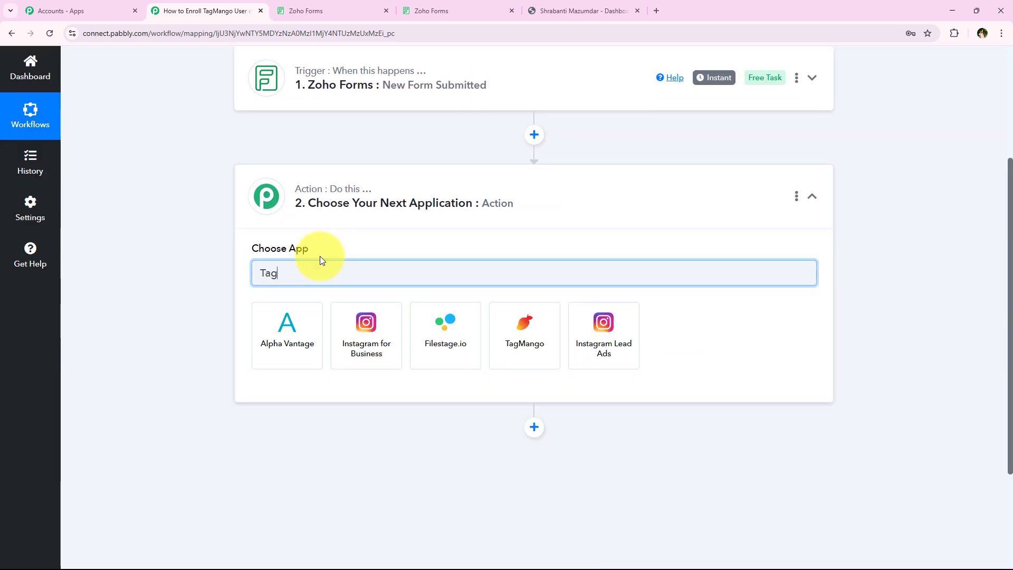
pyautogui.write('Man')
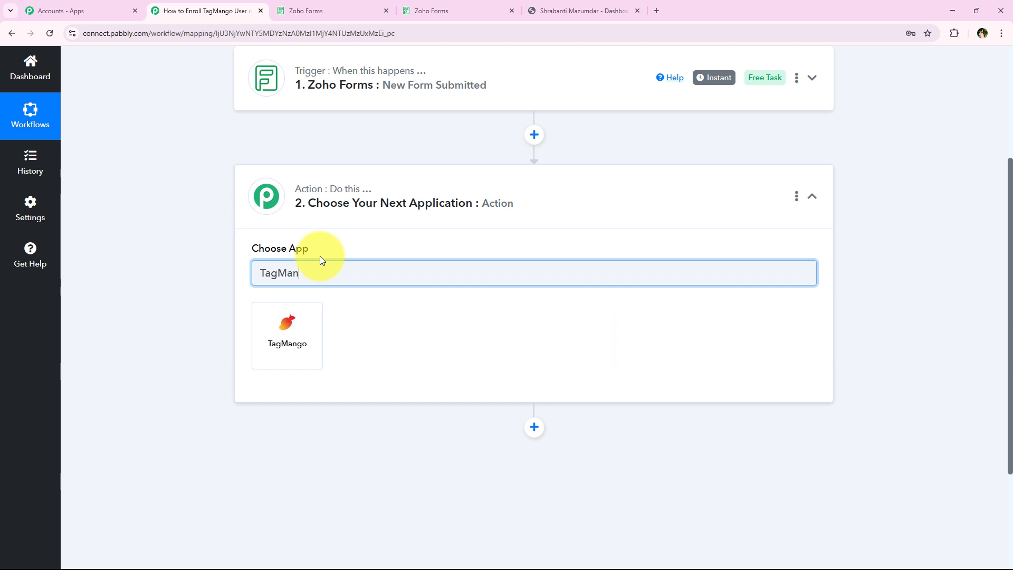
pyautogui.write('go')
pyautogui.click(294, 335)
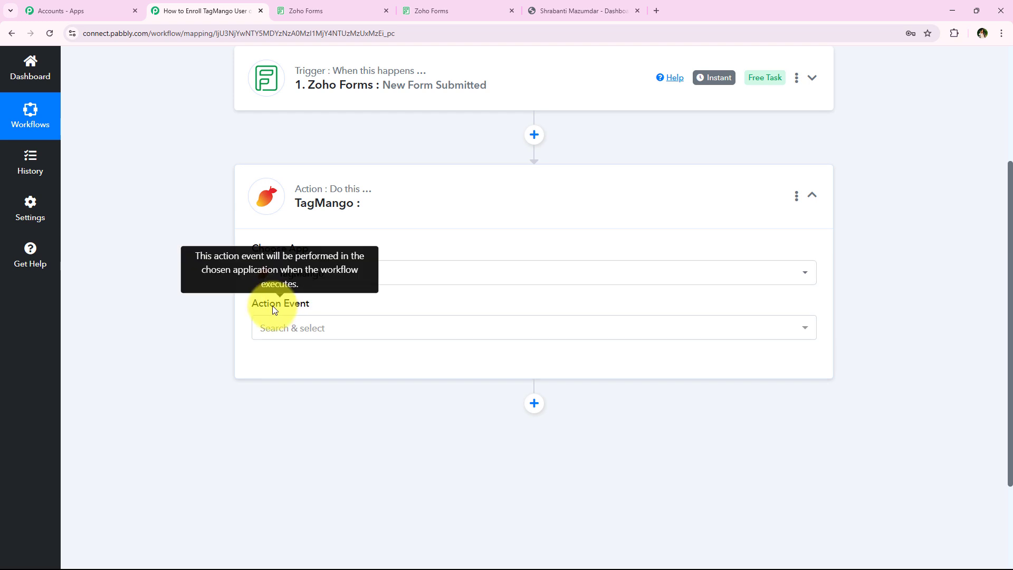
pyautogui.click(297, 332)
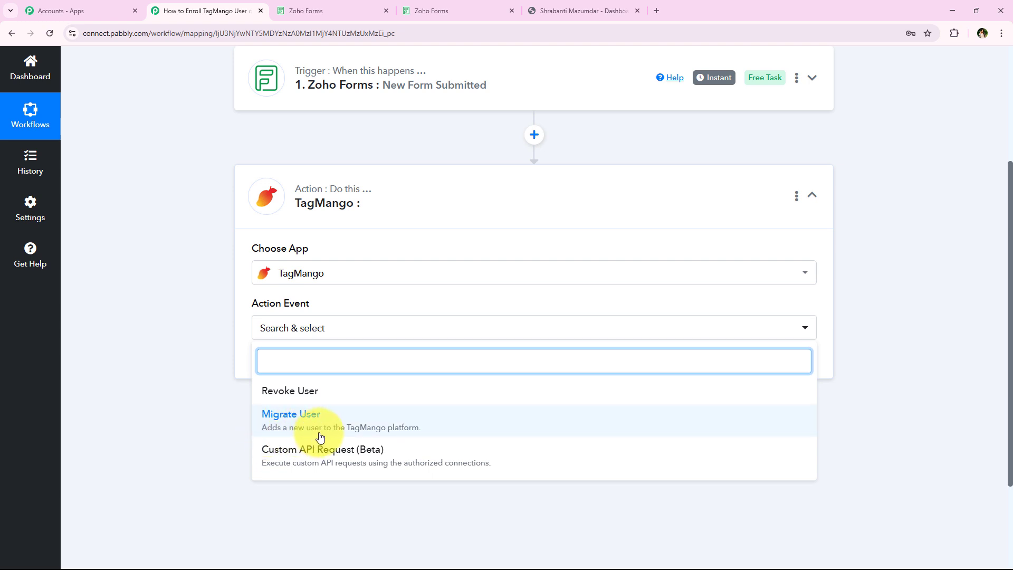
pyautogui.click(402, 433)
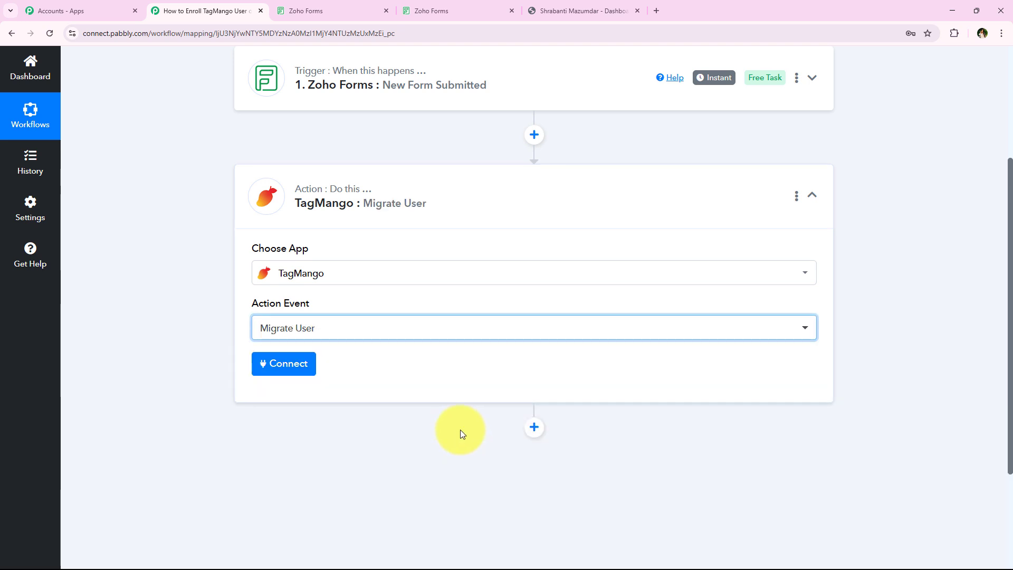
# Step: Start a new TagMango connection for the action and read the instructions for obtaining its API key
pyautogui.click(296, 364)
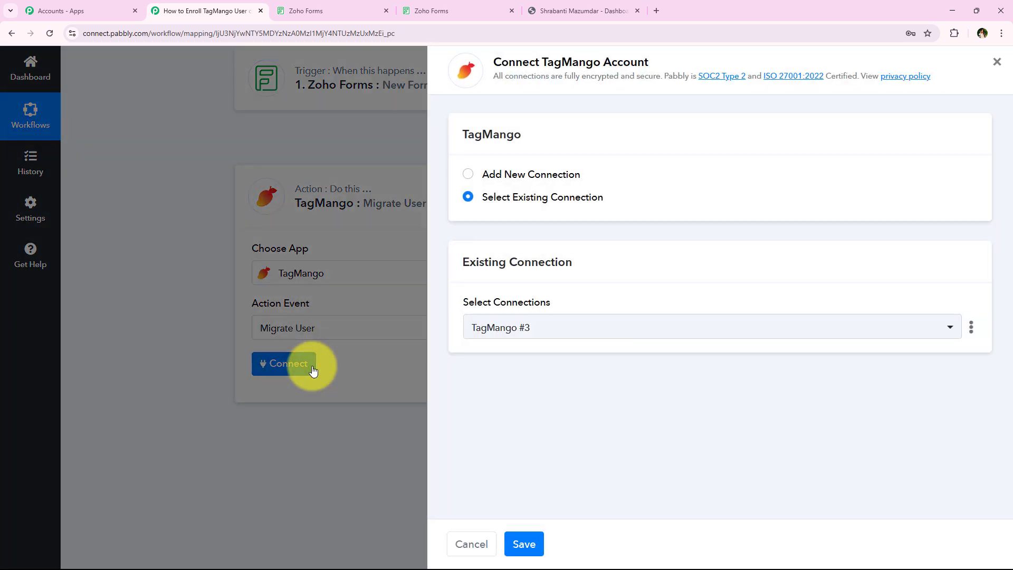
pyautogui.click(491, 174)
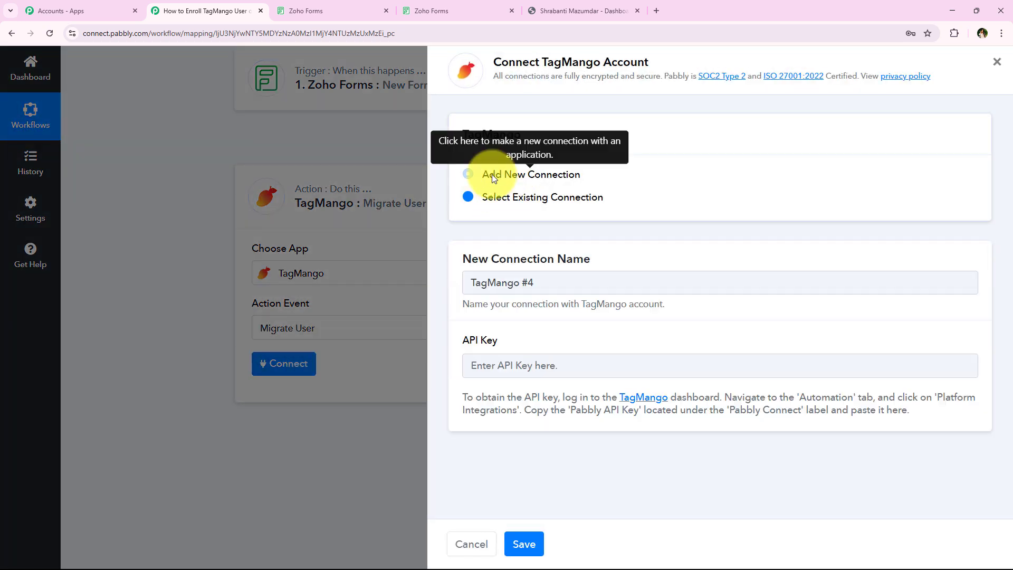
pyautogui.click(499, 197)
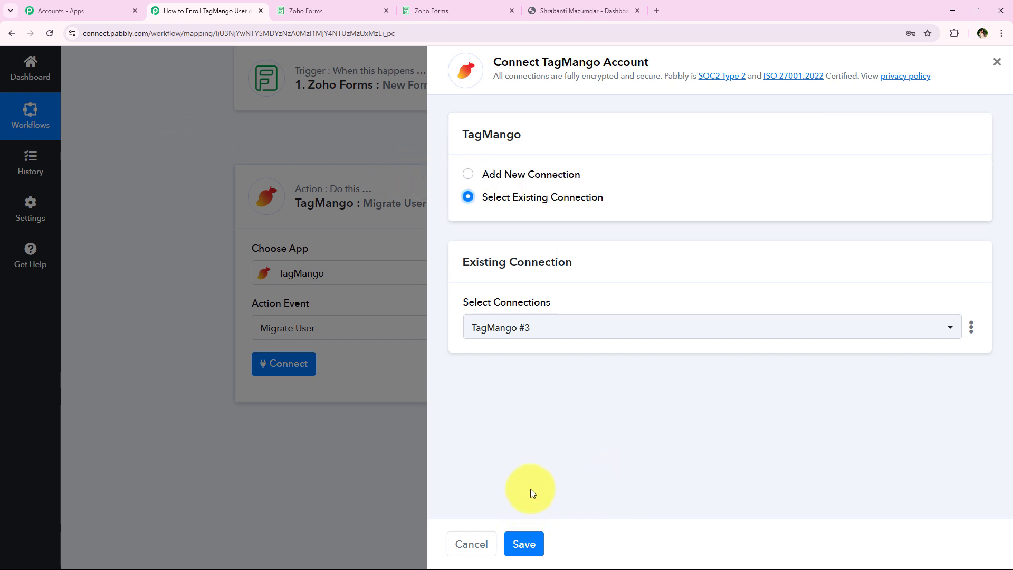
pyautogui.click(525, 174)
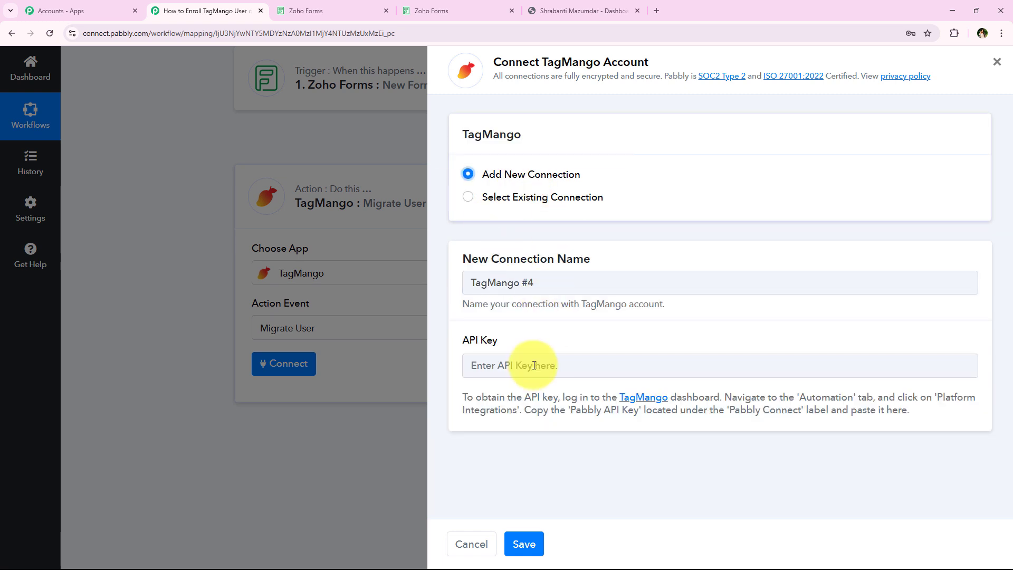
pyautogui.moveTo(468, 338); pyautogui.dragTo(536, 336)
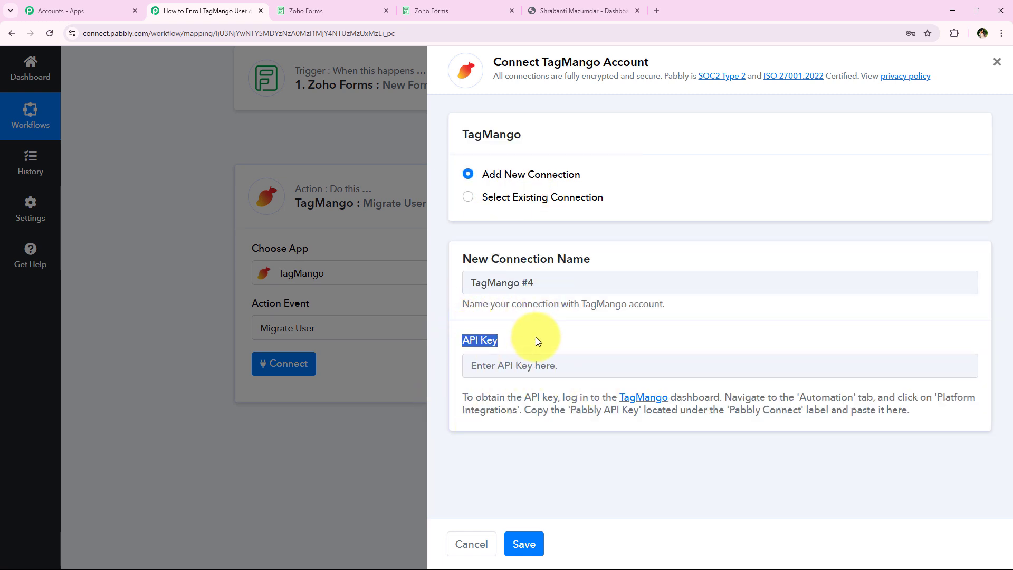
pyautogui.click(536, 337)
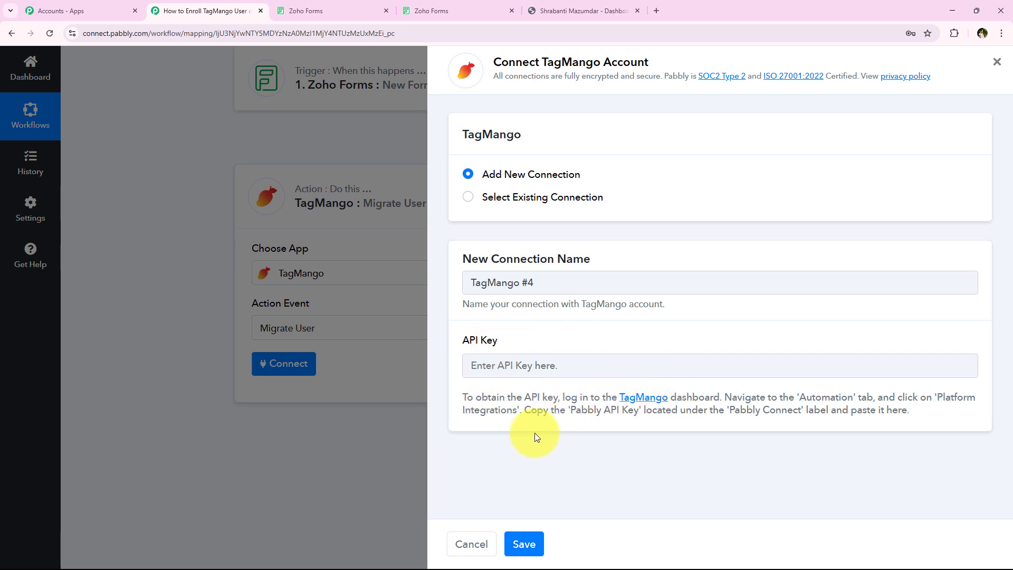
pyautogui.moveTo(458, 395); pyautogui.dragTo(985, 411)
pyautogui.click(707, 401)
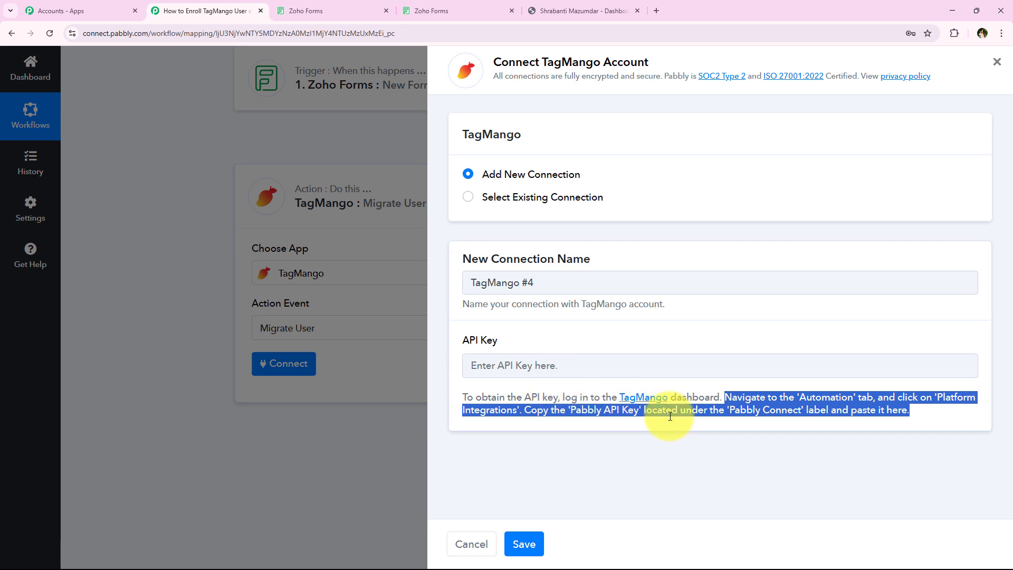
pyautogui.click(867, 449)
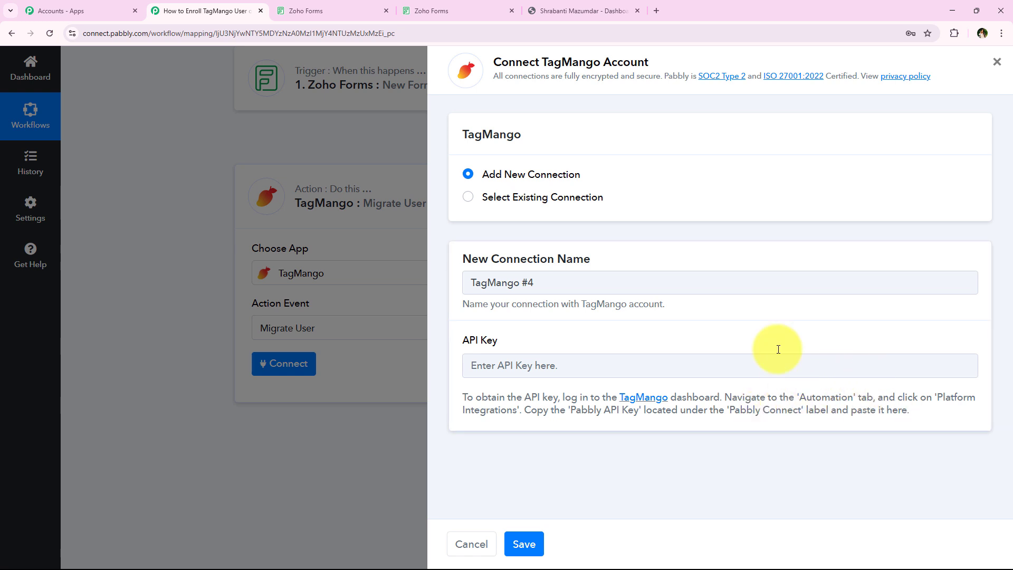
# Step: Switch to the TagMango dashboard and copy the Pabbly API key from the Platform Integrations page under Automation
pyautogui.click(551, 5)
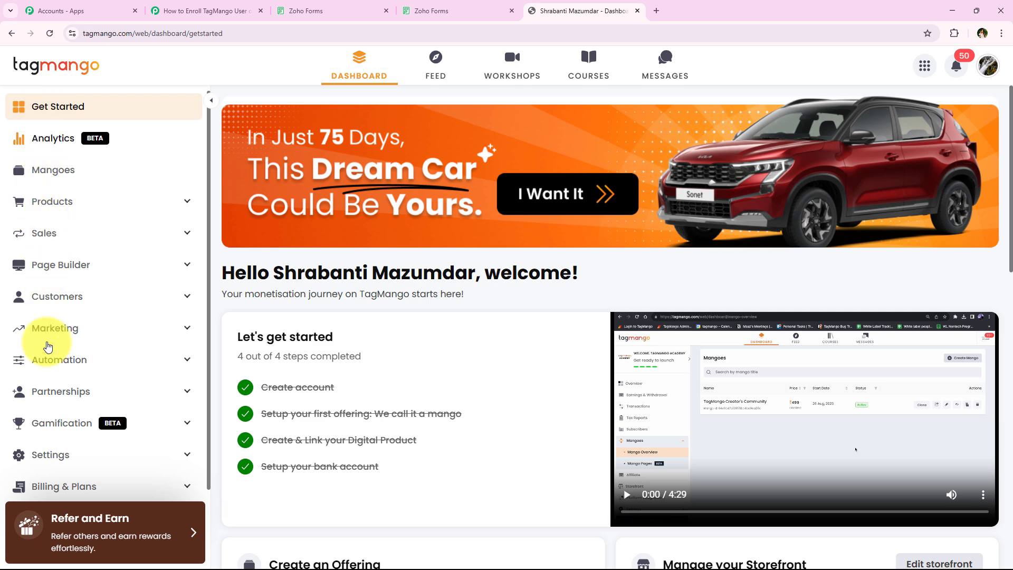
pyautogui.click(171, 356)
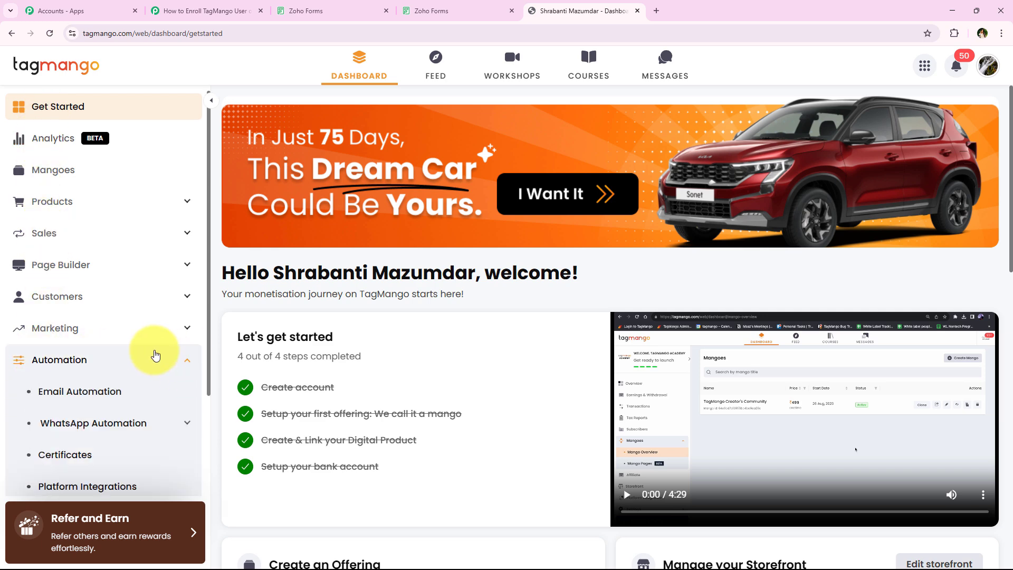
pyautogui.scroll(-3, 155, 354)
pyautogui.click(132, 363)
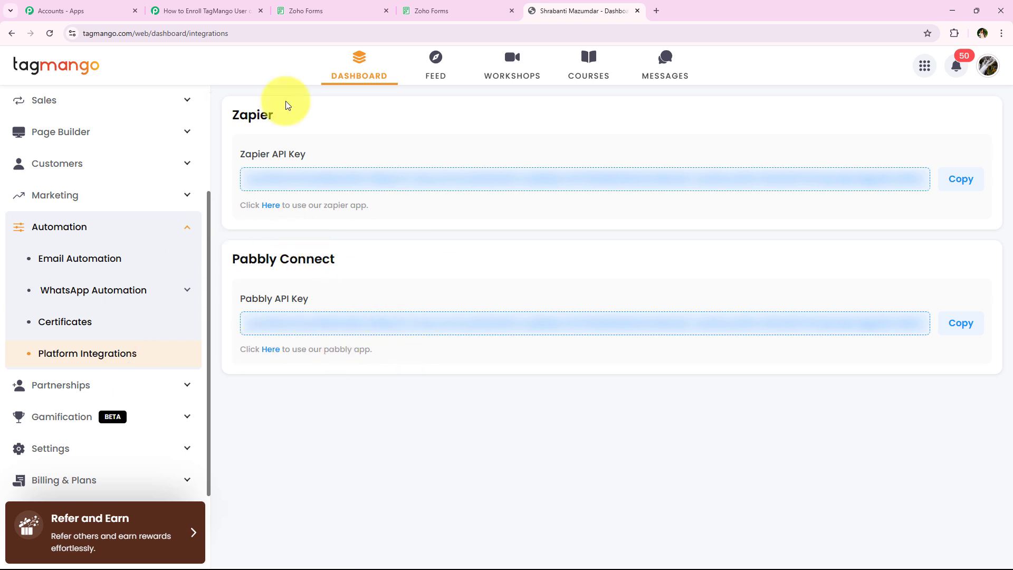
pyautogui.moveTo(221, 257); pyautogui.dragTo(359, 261)
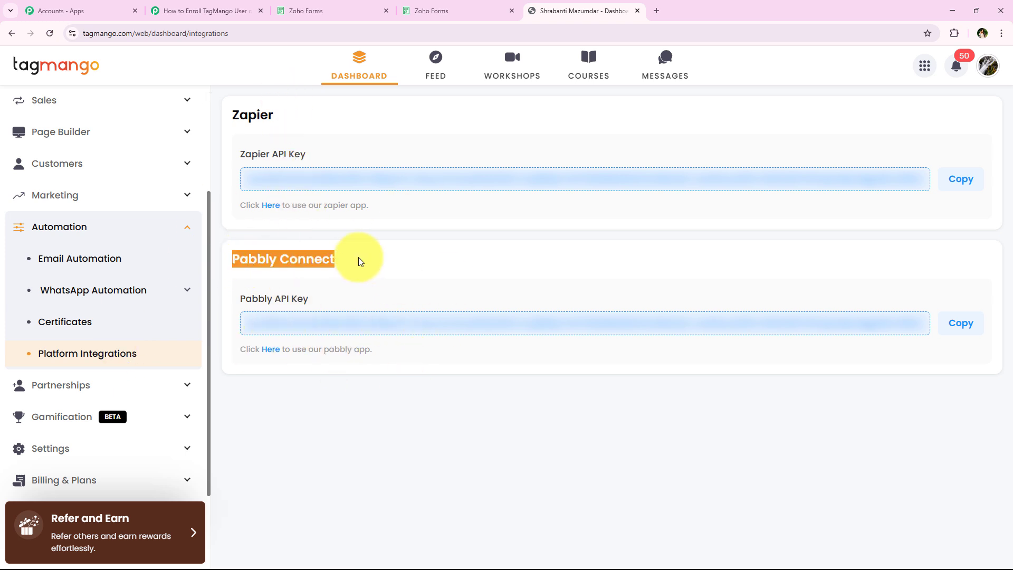
pyautogui.click(355, 261)
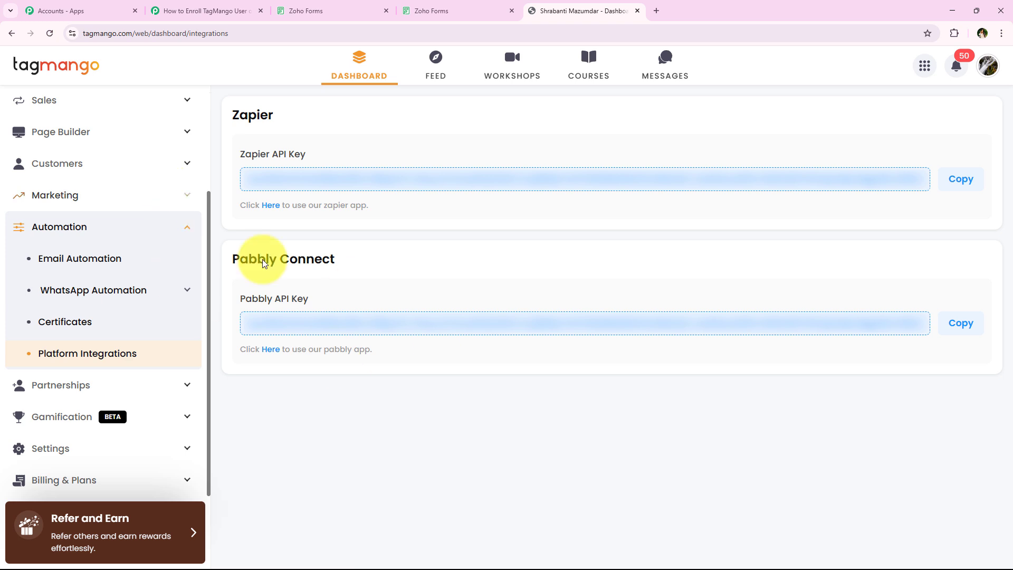
pyautogui.click(960, 323)
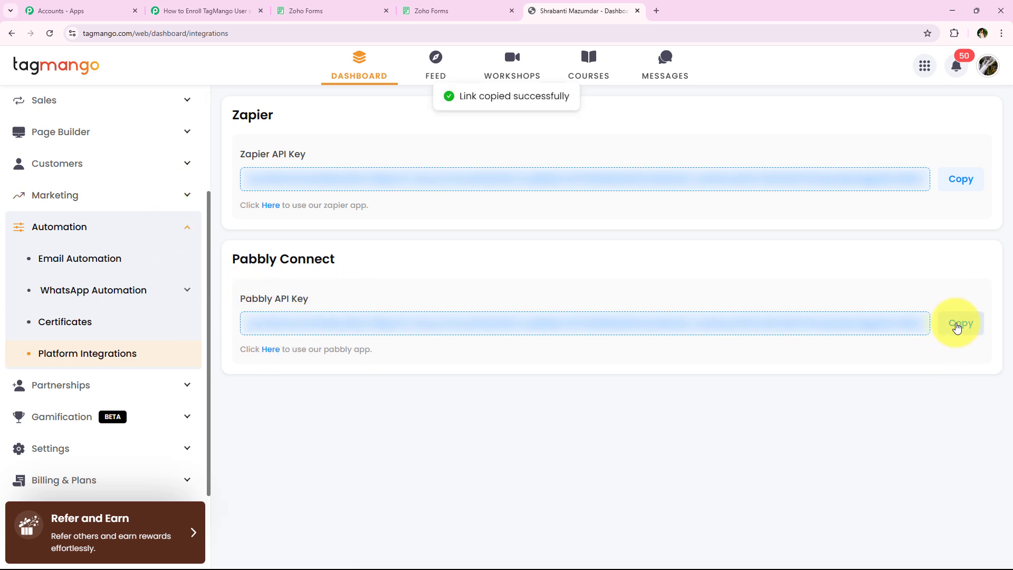
# Step: Return to Pabbly Connect, paste the copied API key into the new TagMango connection and save it
pyautogui.click(174, 11)
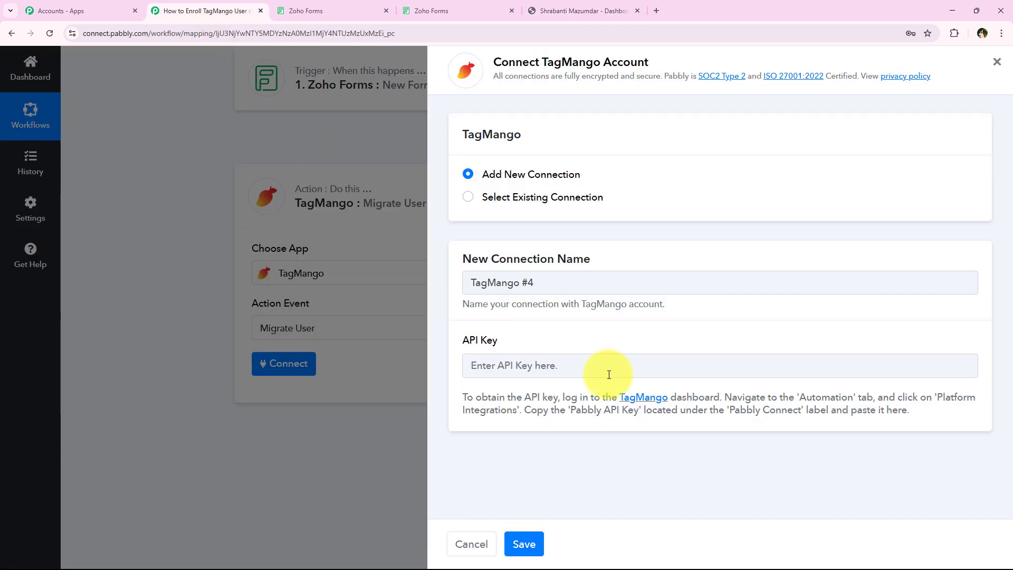
pyautogui.rightClick(577, 363)
pyautogui.click(614, 245)
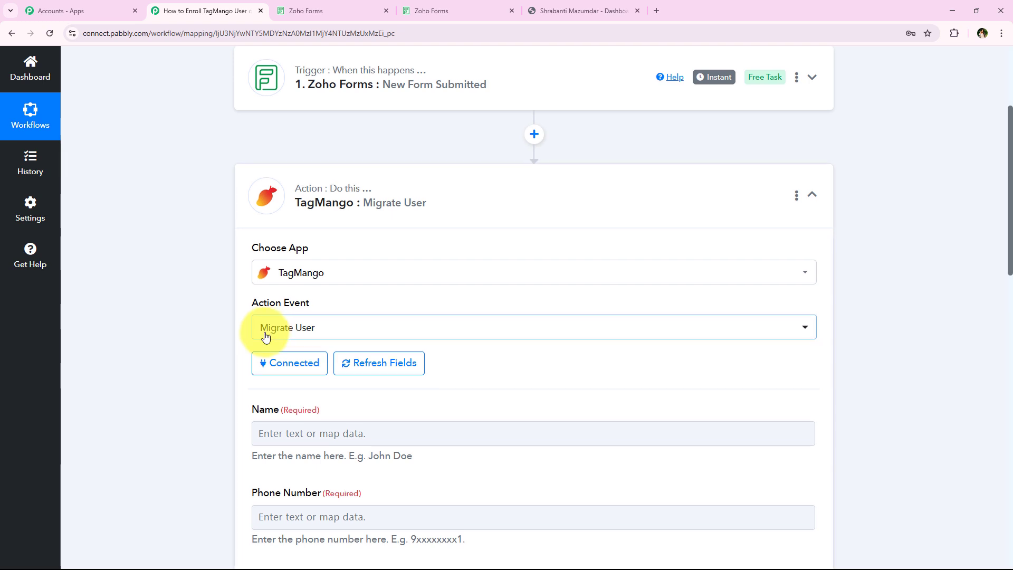
# Step: Review the Migrate User action's required Name, Phone Number, Email Address and Mango ID fields
pyautogui.scroll(-1, 271, 330)
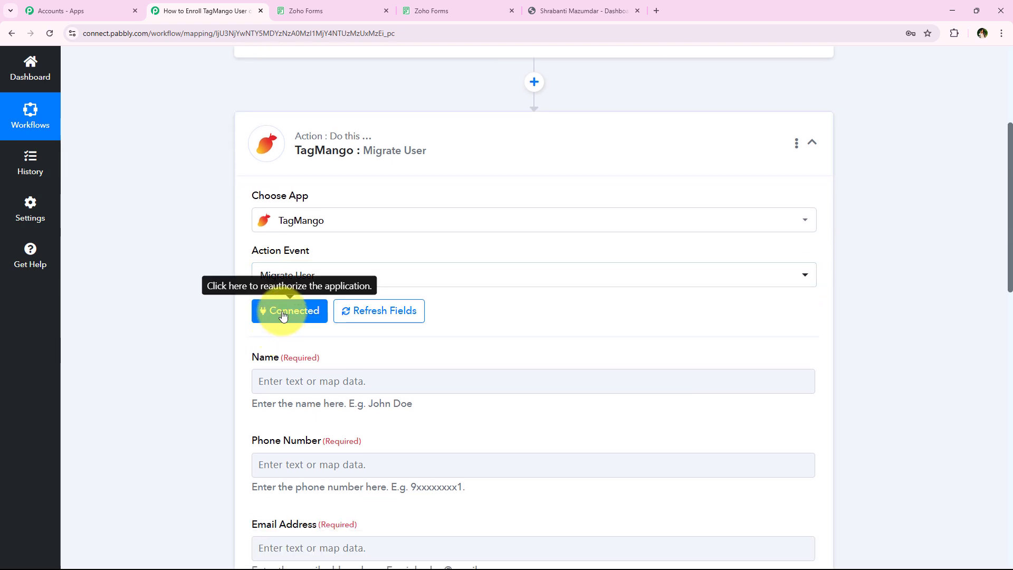
pyautogui.scroll(-1, 194, 372)
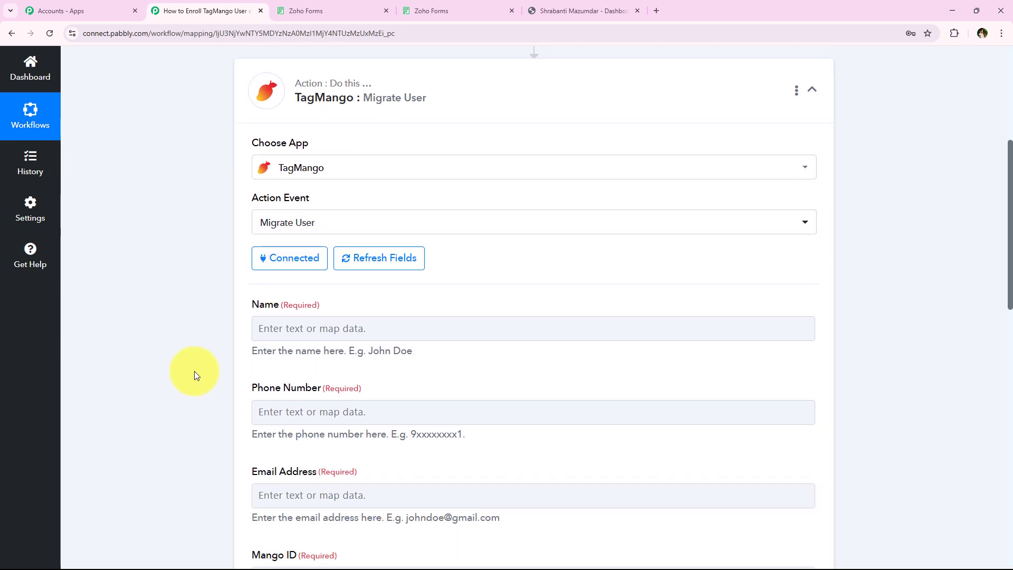
pyautogui.scroll(-2, 196, 374)
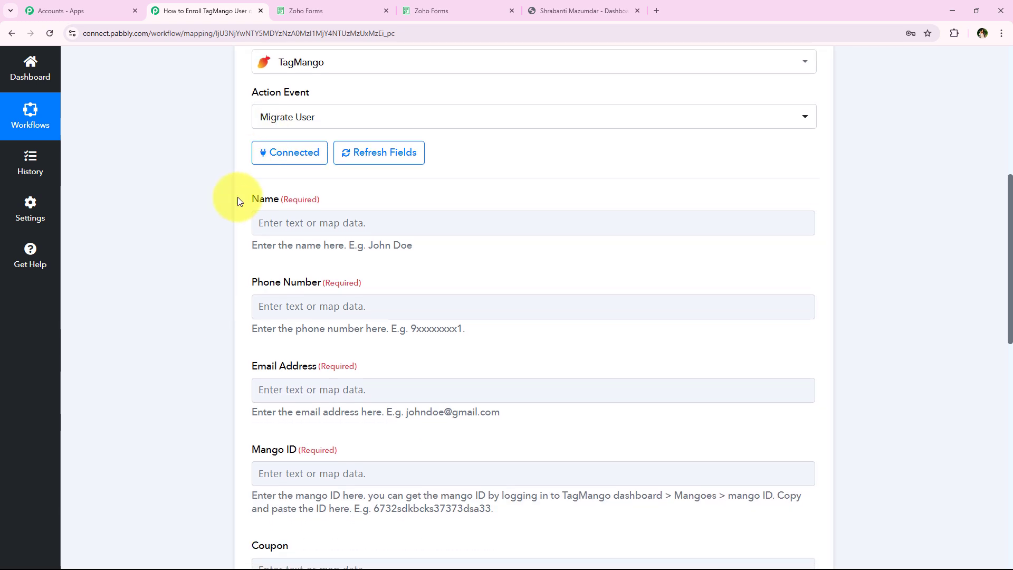
pyautogui.moveTo(237, 201); pyautogui.dragTo(322, 199)
pyautogui.moveTo(250, 283); pyautogui.dragTo(361, 283)
pyautogui.moveTo(252, 365); pyautogui.dragTo(472, 366)
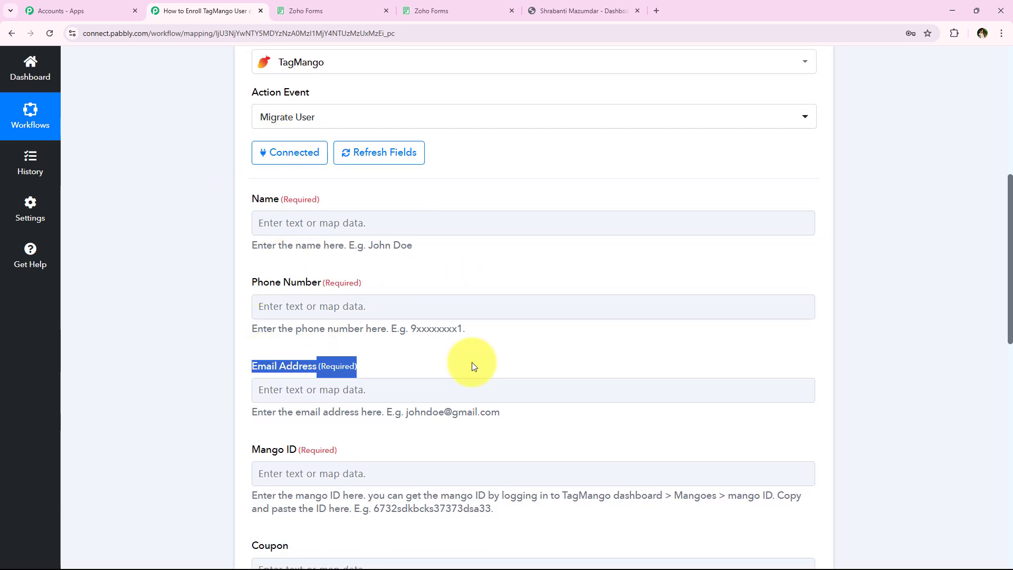
pyautogui.scroll(-2, 411, 365)
pyautogui.moveTo(254, 343); pyautogui.dragTo(338, 345)
pyautogui.click(185, 400)
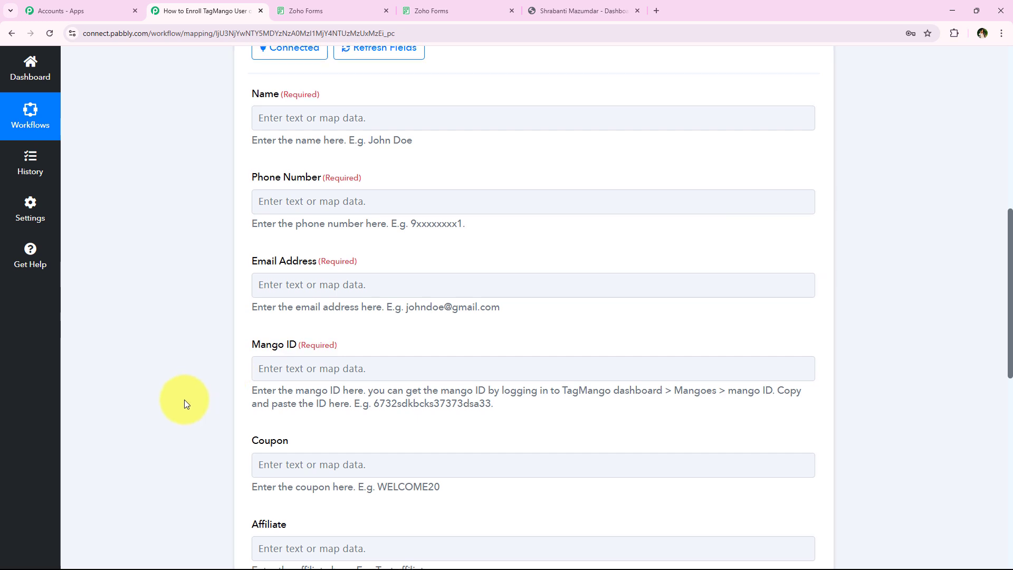
pyautogui.scroll(1, 184, 404)
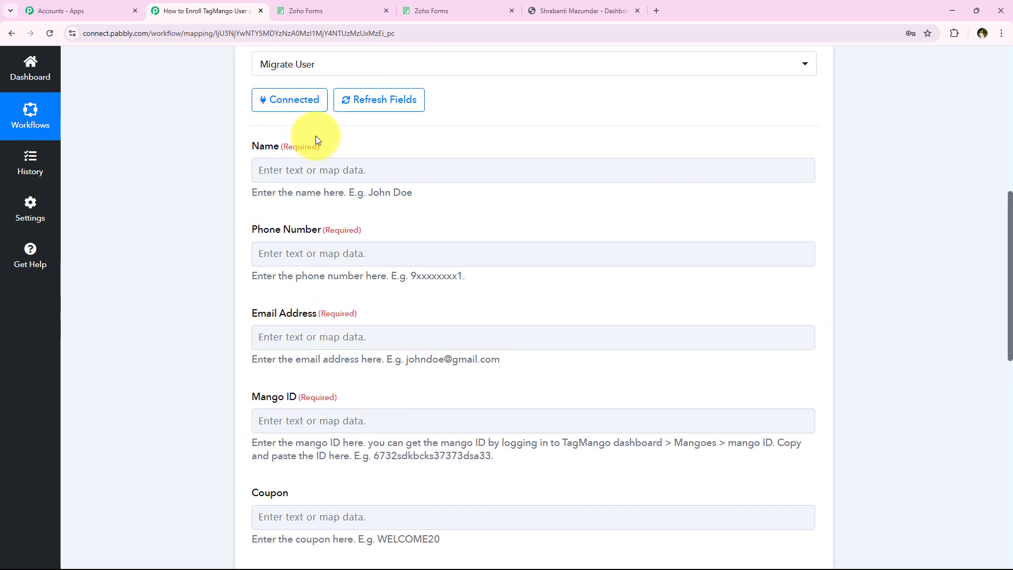
pyautogui.click(283, 170)
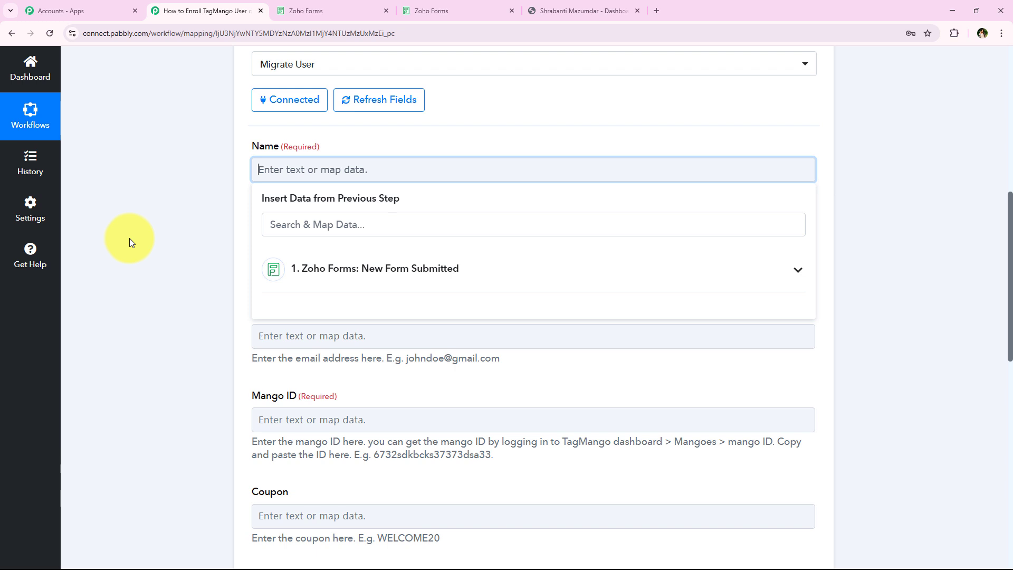
pyautogui.write('Dumm')
pyautogui.press('BackSpace')
pyautogui.press('BackSpace')
pyautogui.press('BackSpace')
pyautogui.press('BackSpace')
pyautogui.press('BackSpace')
pyautogui.click(128, 239)
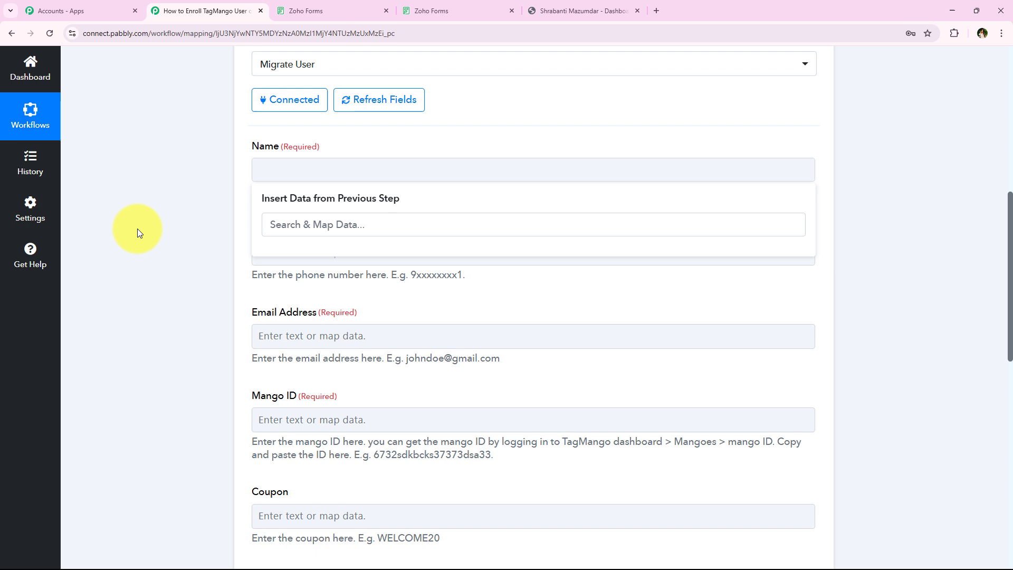
# Step: Map the First Name and Last Name from the Zoho Forms submission into the Name field
pyautogui.click(302, 165)
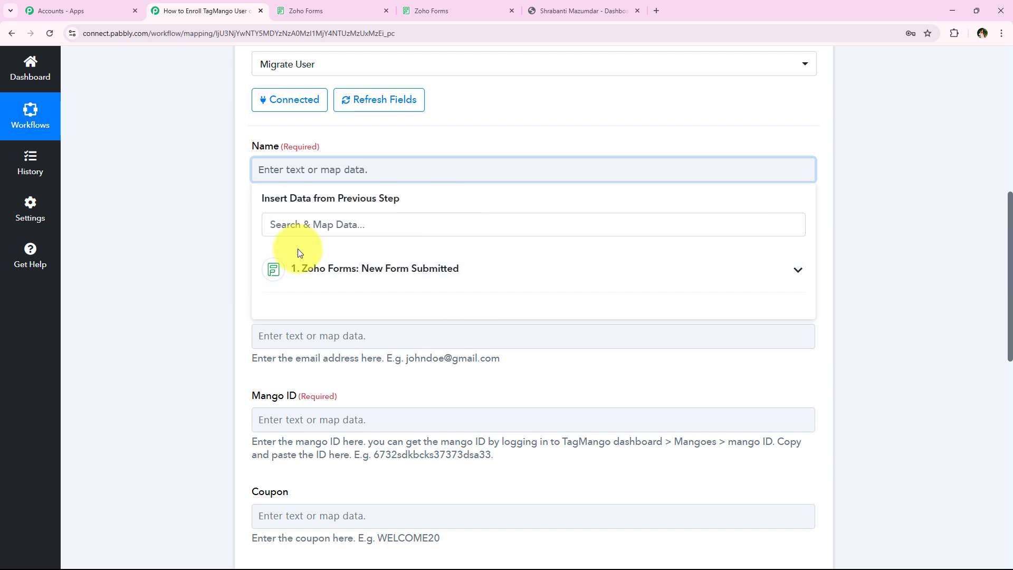
pyautogui.click(493, 273)
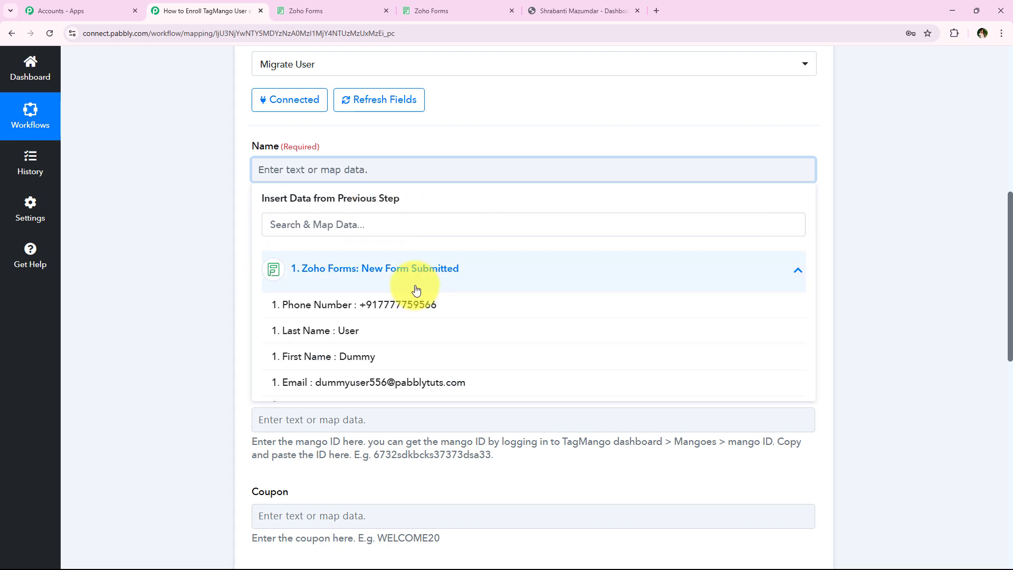
pyautogui.click(368, 285)
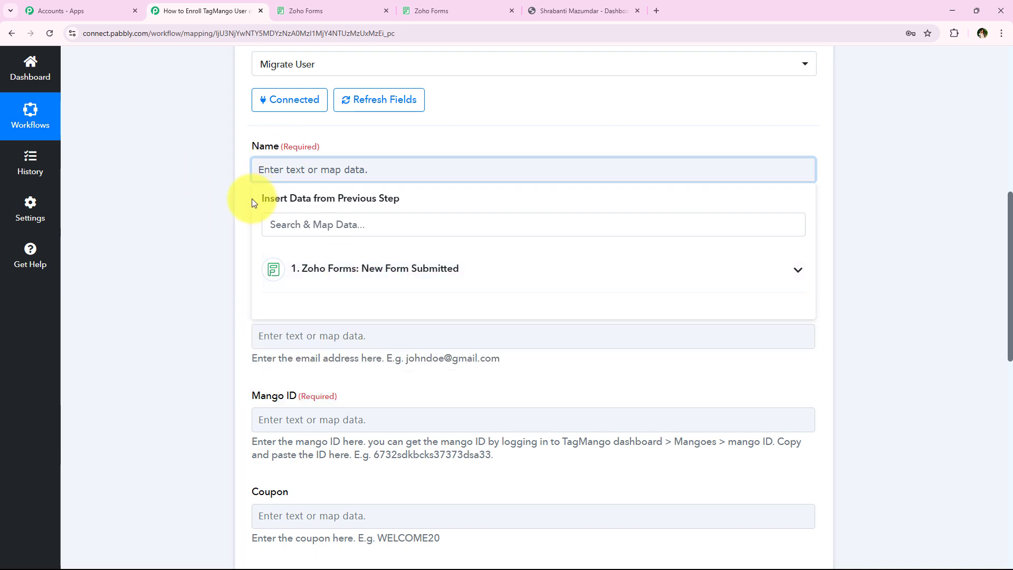
pyautogui.click(389, 268)
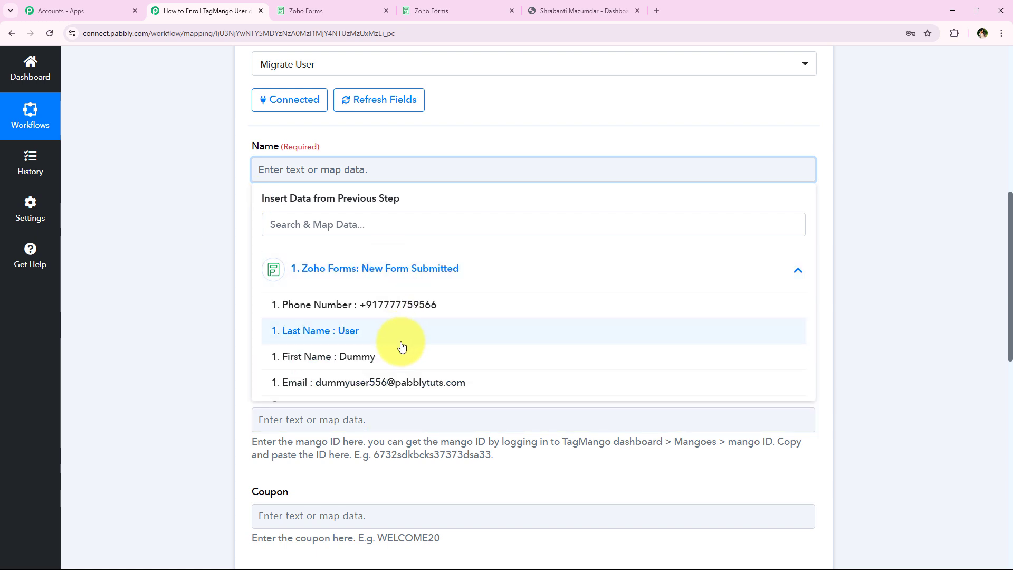
pyautogui.click(403, 286)
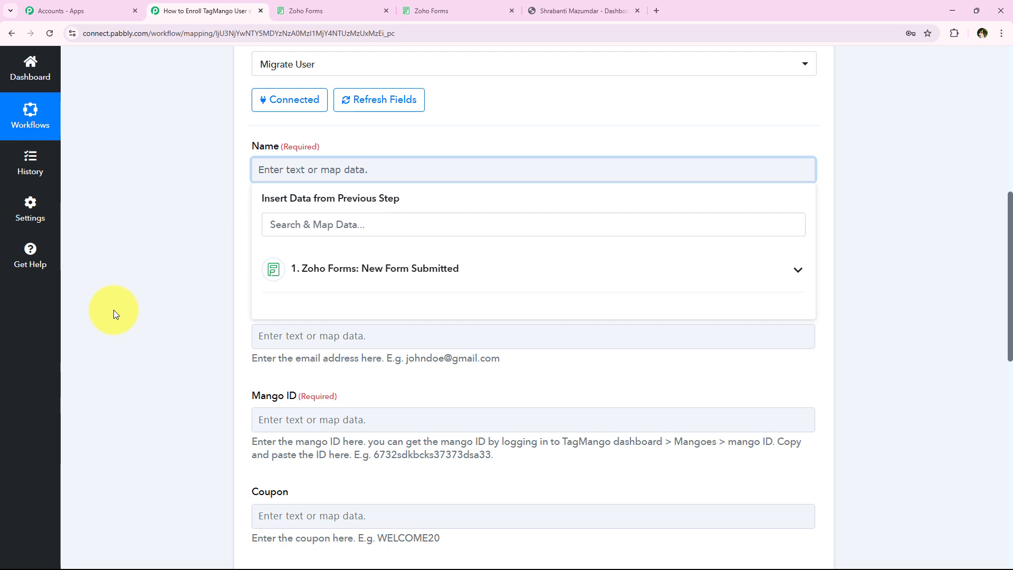
pyautogui.click(253, 168)
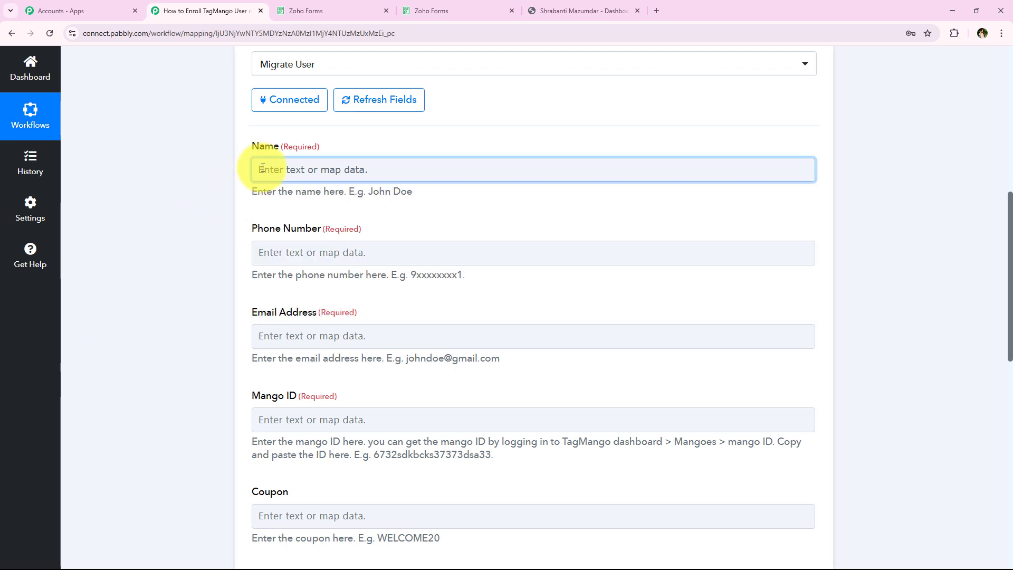
pyautogui.click(300, 268)
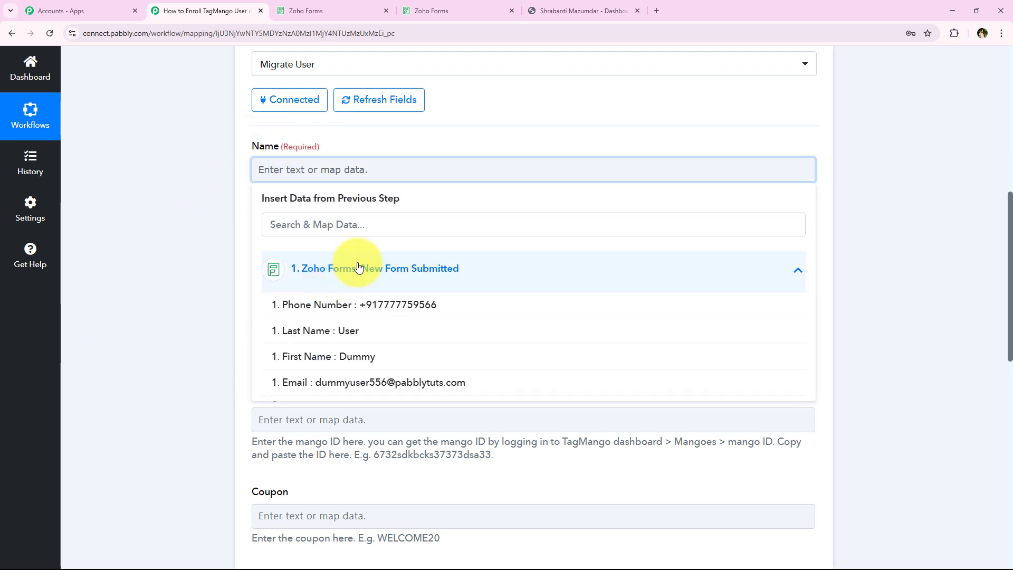
pyautogui.click(495, 360)
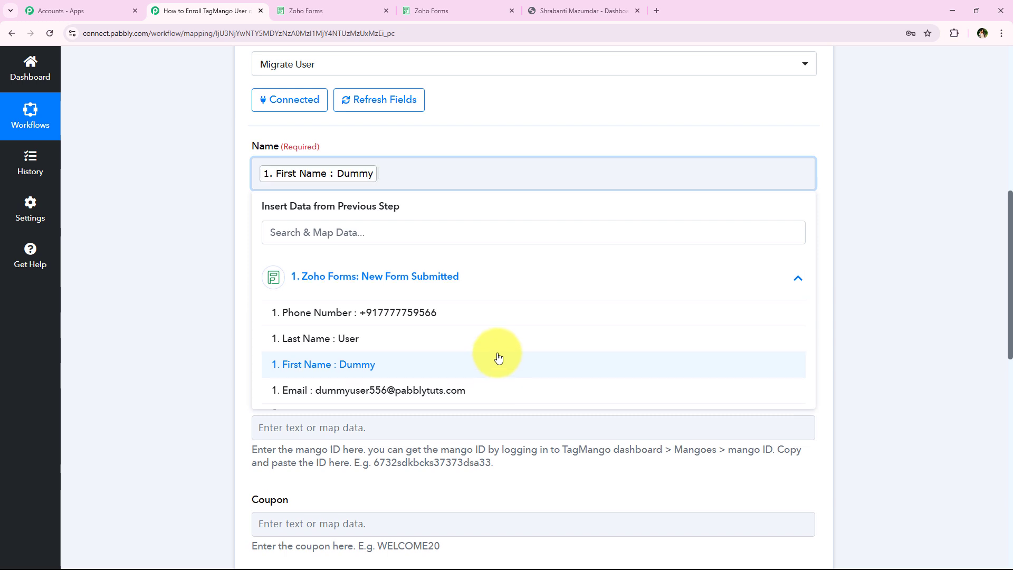
pyautogui.click(450, 340)
pyautogui.click(218, 162)
# Step: Map the Phone Number from the Zoho Forms submission into the Phone Number field
pyautogui.scroll(-1, 222, 194)
pyautogui.click(328, 203)
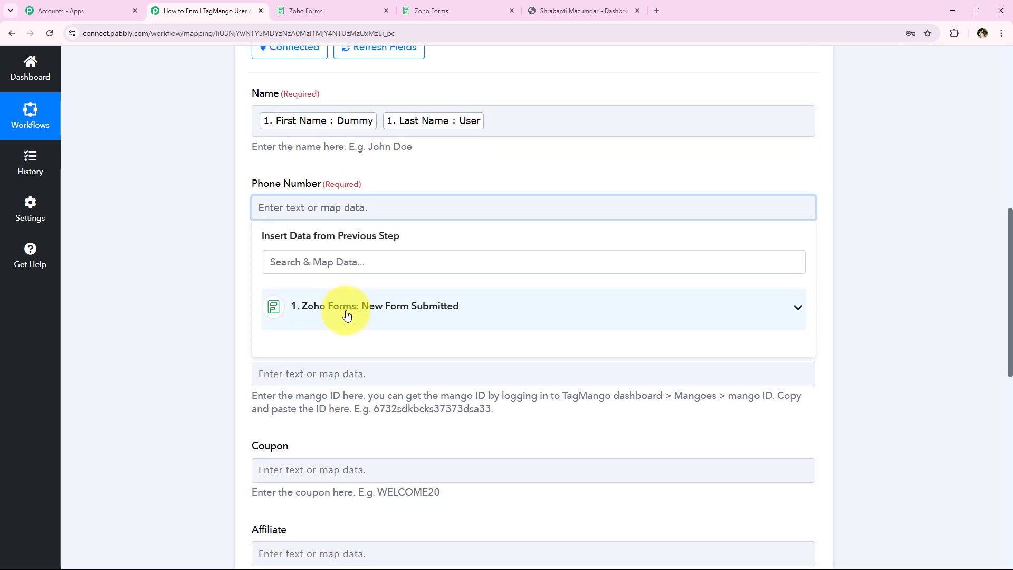
pyautogui.click(345, 312)
pyautogui.click(350, 342)
pyautogui.click(208, 272)
# Step: Map the Email from the Zoho Forms submission into the Email Address field
pyautogui.scroll(-1, 245, 271)
pyautogui.click(256, 263)
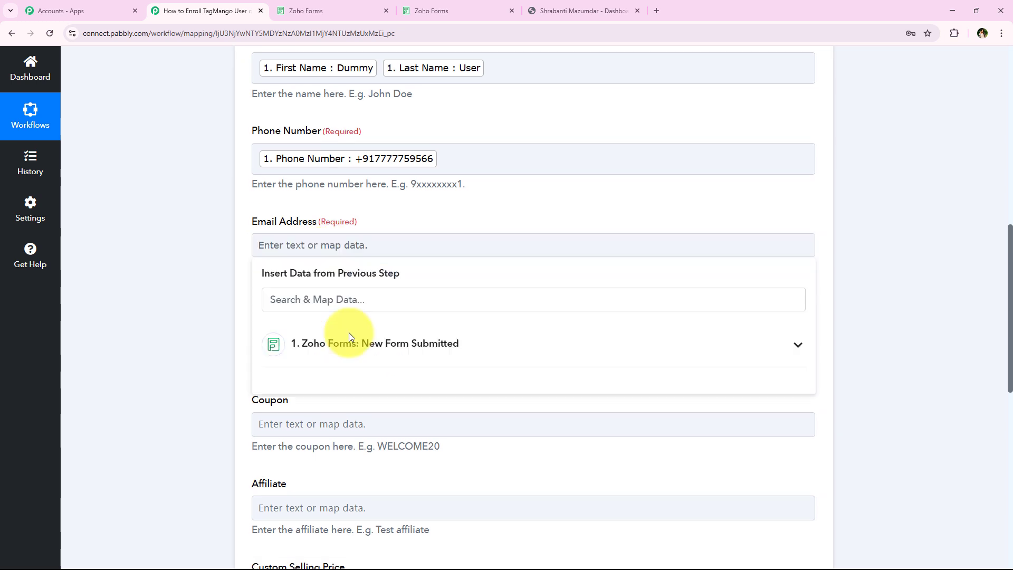
pyautogui.click(346, 342)
pyautogui.click(277, 454)
pyautogui.click(193, 376)
# Step: Read the Mango ID instructions, then switch to the TagMango dashboard and open the Basic's of PHP mango from the Mangoes list
pyautogui.scroll(-1, 193, 375)
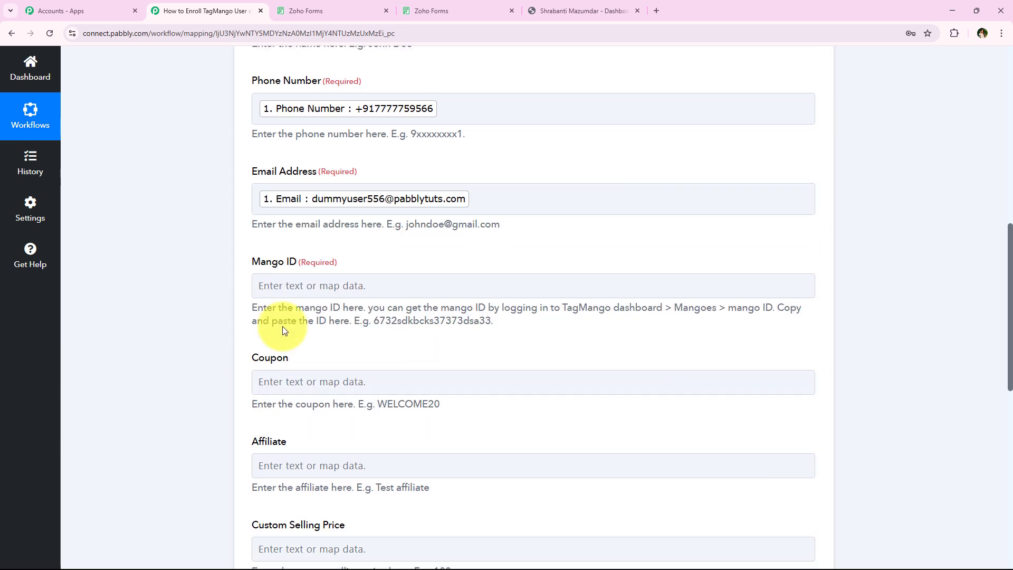
pyautogui.click(343, 286)
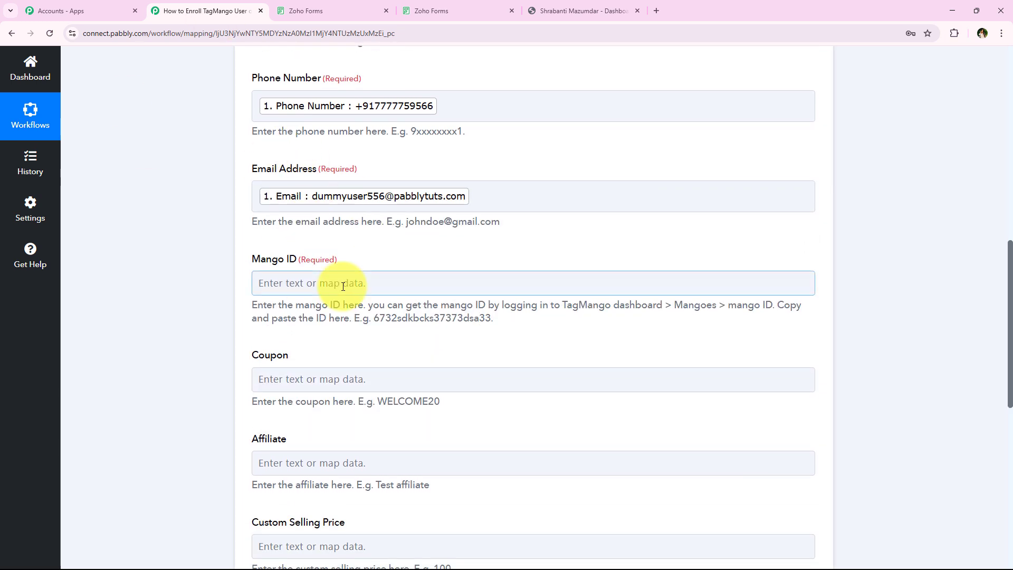
pyautogui.moveTo(251, 305); pyautogui.dragTo(775, 309)
pyautogui.click(215, 312)
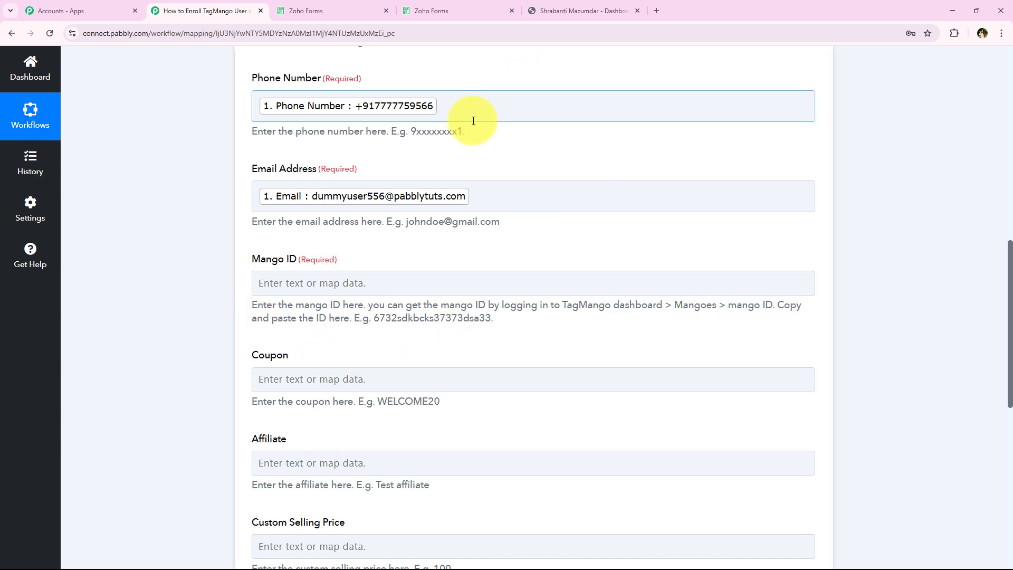
pyautogui.click(533, 10)
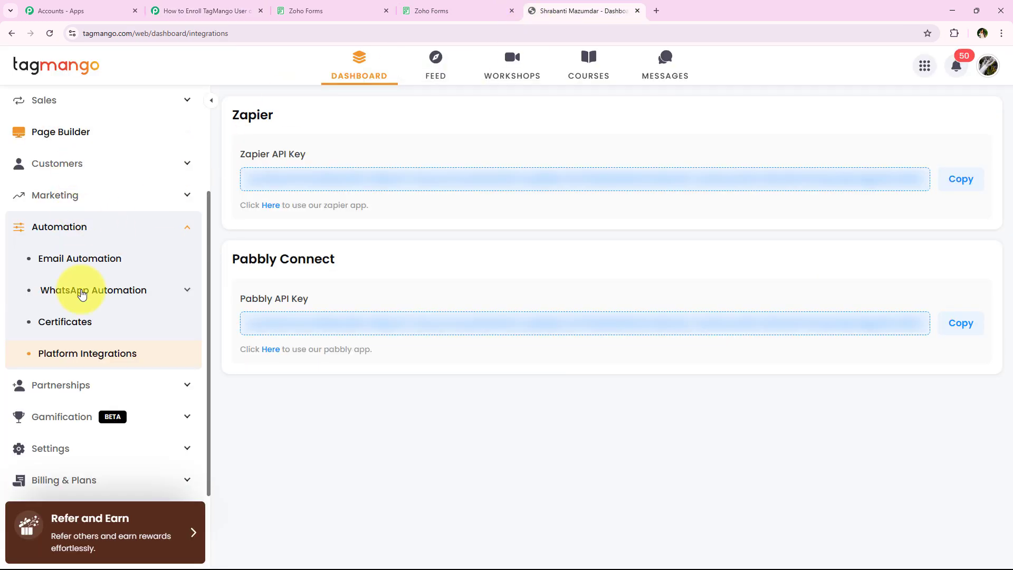
pyautogui.scroll(3, 74, 292)
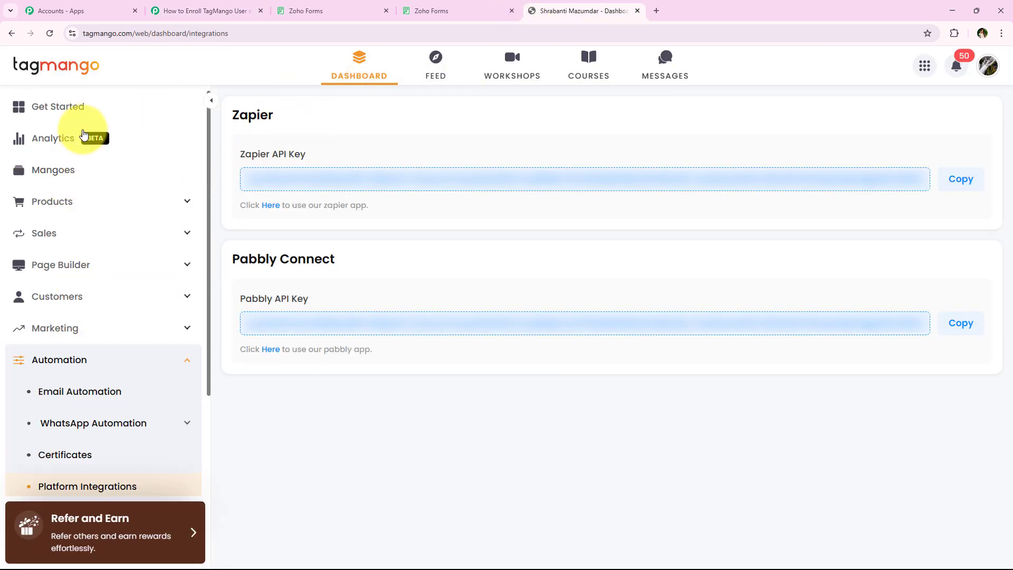
pyautogui.click(361, 80)
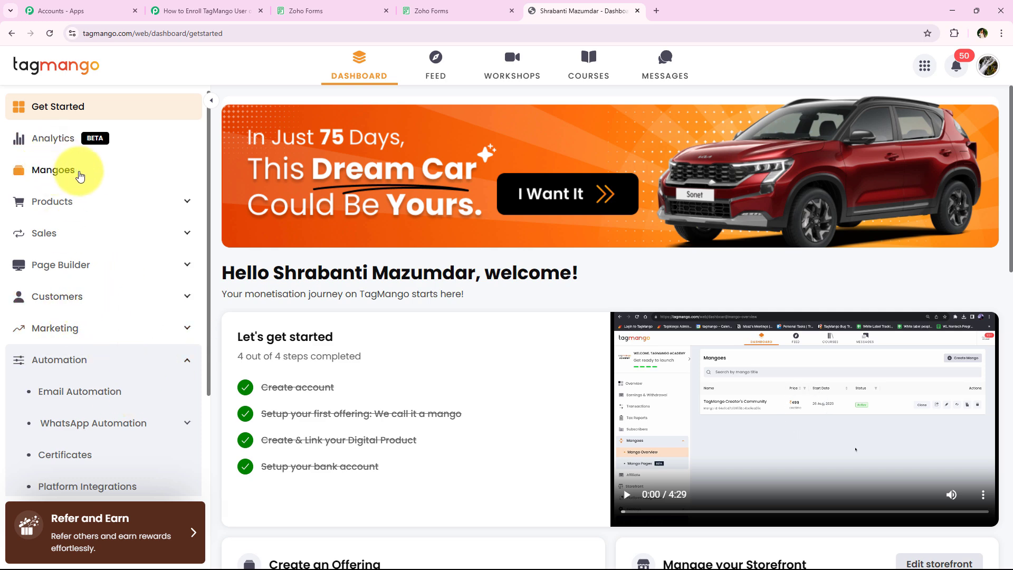
pyautogui.click(64, 176)
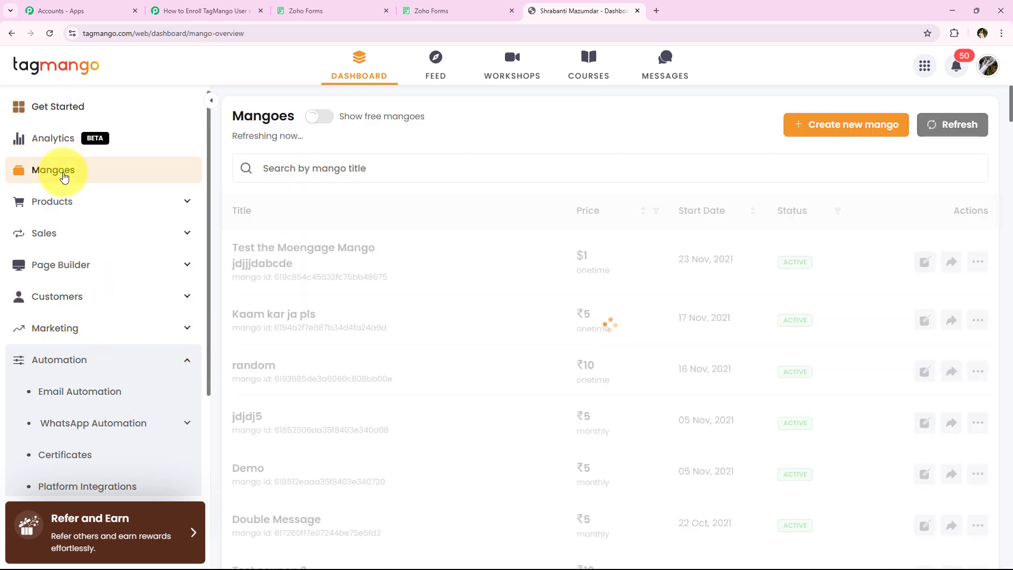
pyautogui.scroll(-7, 466, 303)
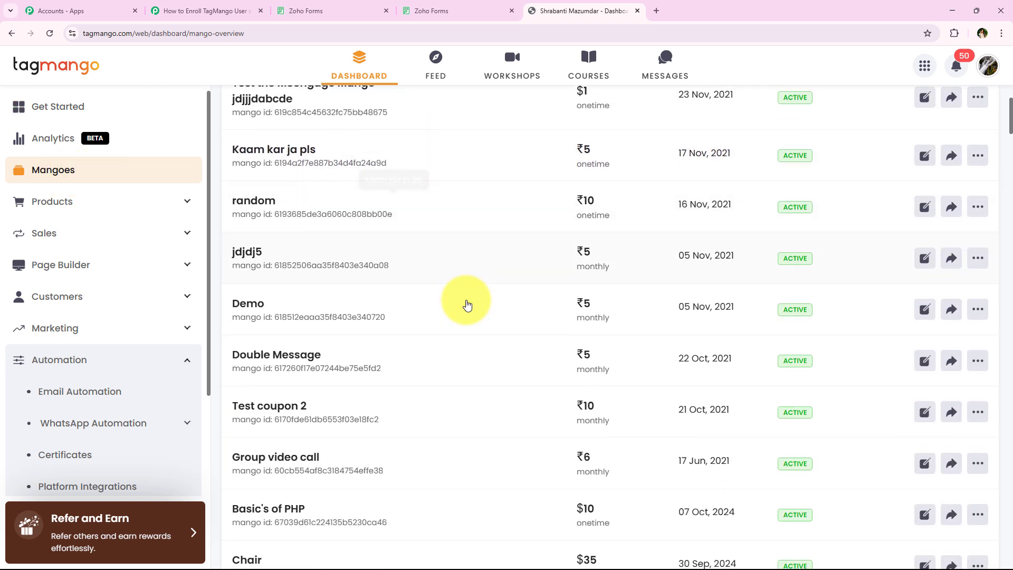
pyautogui.scroll(-1, 467, 306)
pyautogui.scroll(2, 439, 406)
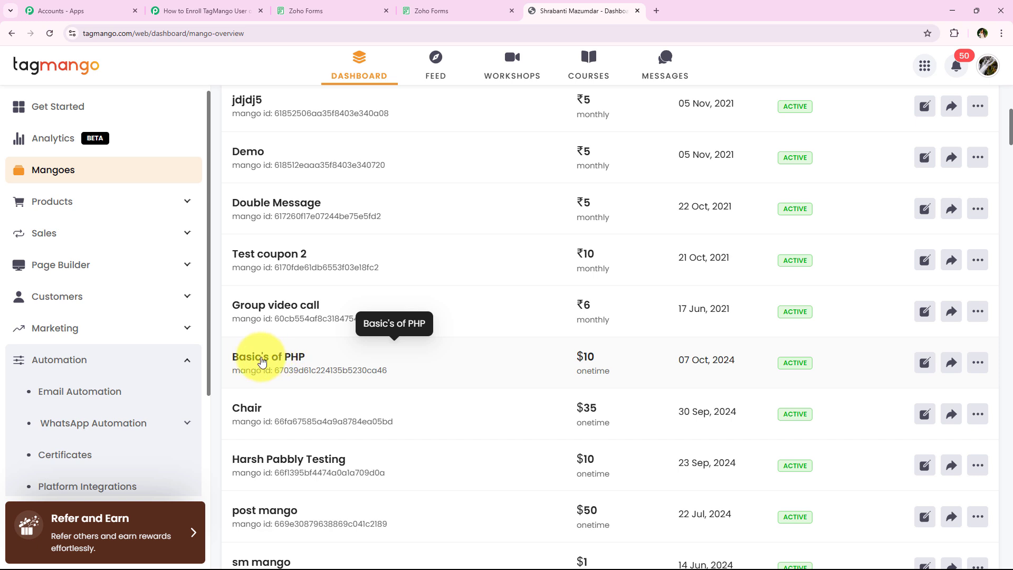
pyautogui.click(290, 363)
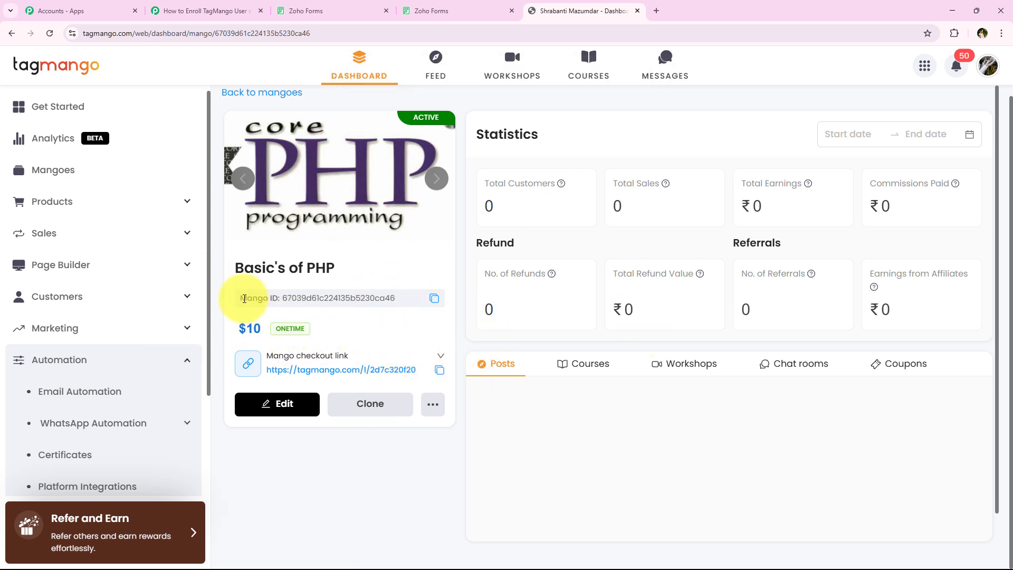
# Step: Copy the Basic's of PHP mango's ID, return to Pabbly Connect and paste it into the Mango ID field
pyautogui.moveTo(240, 298); pyautogui.dragTo(377, 298)
pyautogui.click(398, 299)
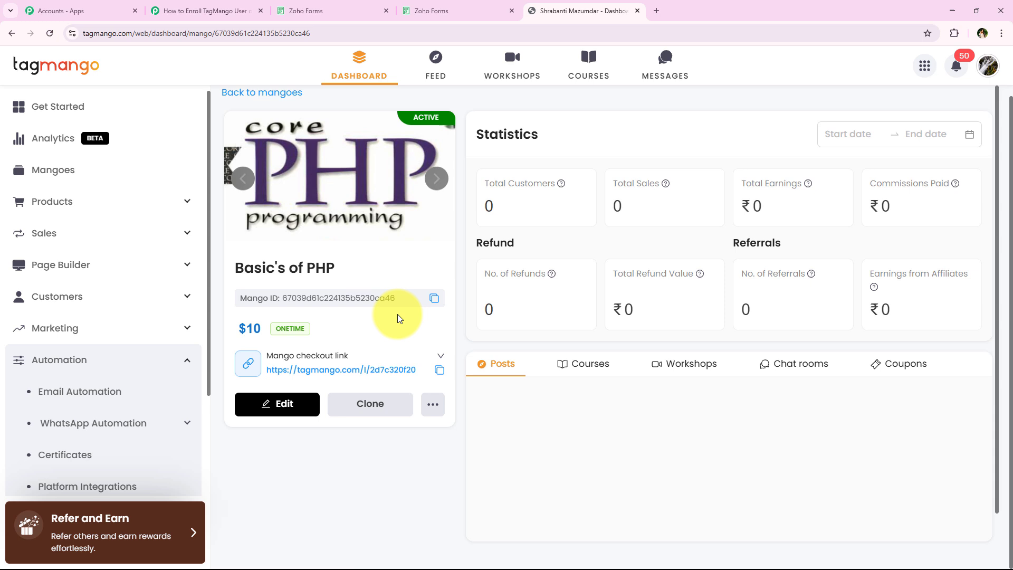
pyautogui.click(432, 299)
pyautogui.click(232, 10)
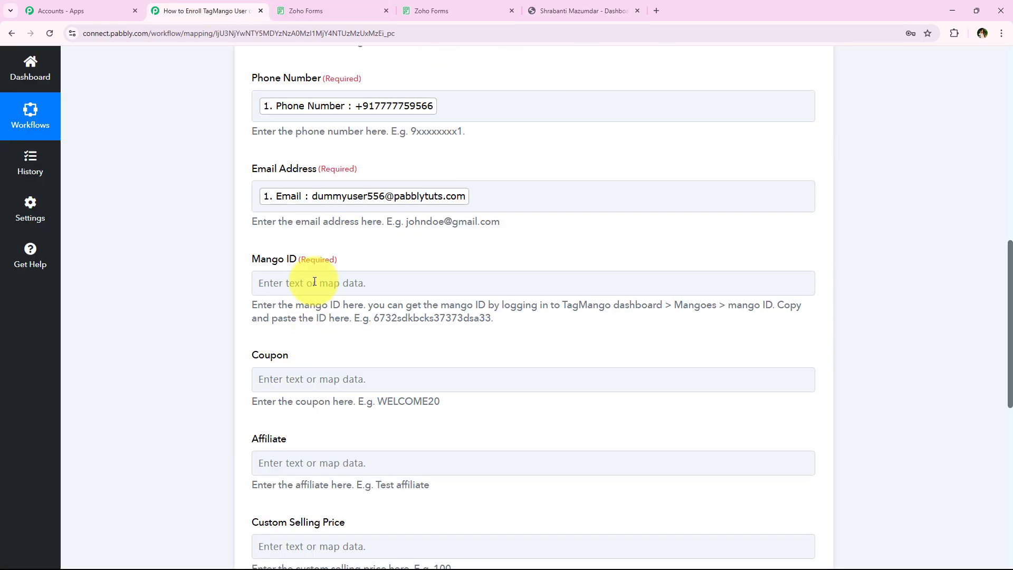
pyautogui.rightClick(318, 288)
pyautogui.click(369, 406)
pyautogui.click(127, 304)
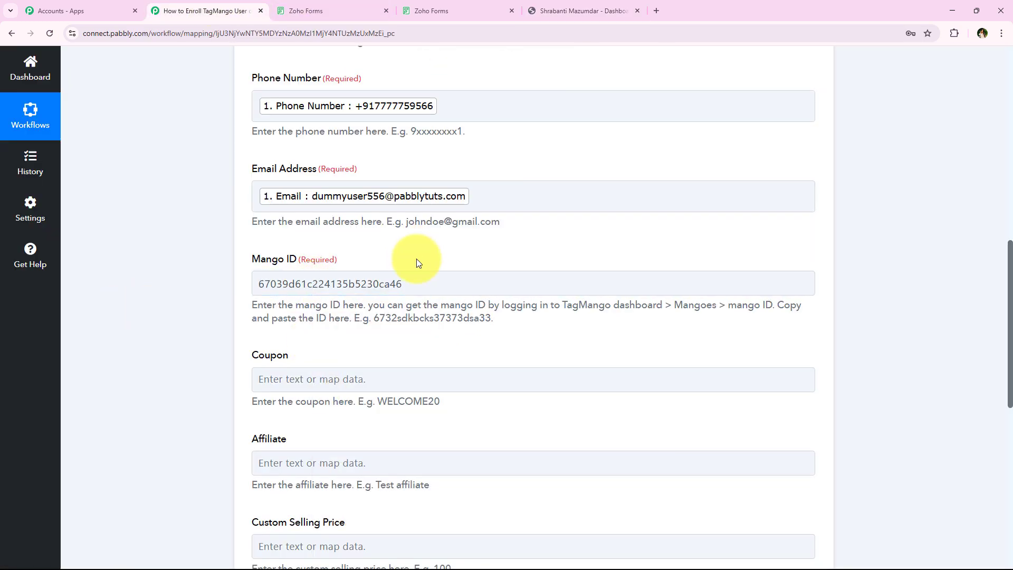
pyautogui.click(409, 283)
pyautogui.click(206, 287)
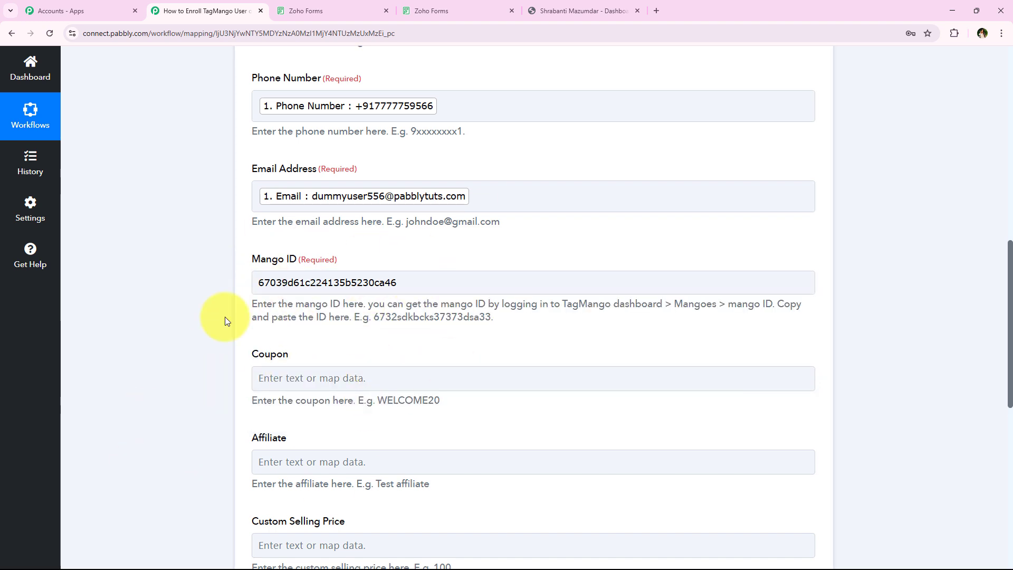
# Step: Review the optional Coupon, Affiliate, Custom Selling Price and Custom Currency fields of the Migrate User action
pyautogui.scroll(-3, 155, 310)
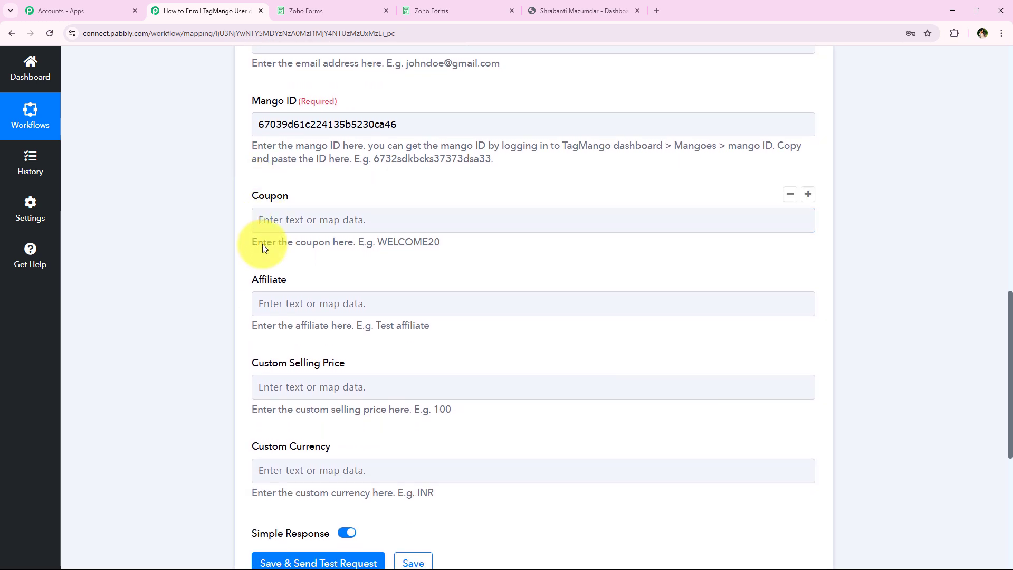
pyautogui.scroll(3, 260, 259)
pyautogui.scroll(-3, 260, 258)
pyautogui.click(252, 208)
pyautogui.moveTo(252, 206); pyautogui.dragTo(353, 454)
pyautogui.click(355, 435)
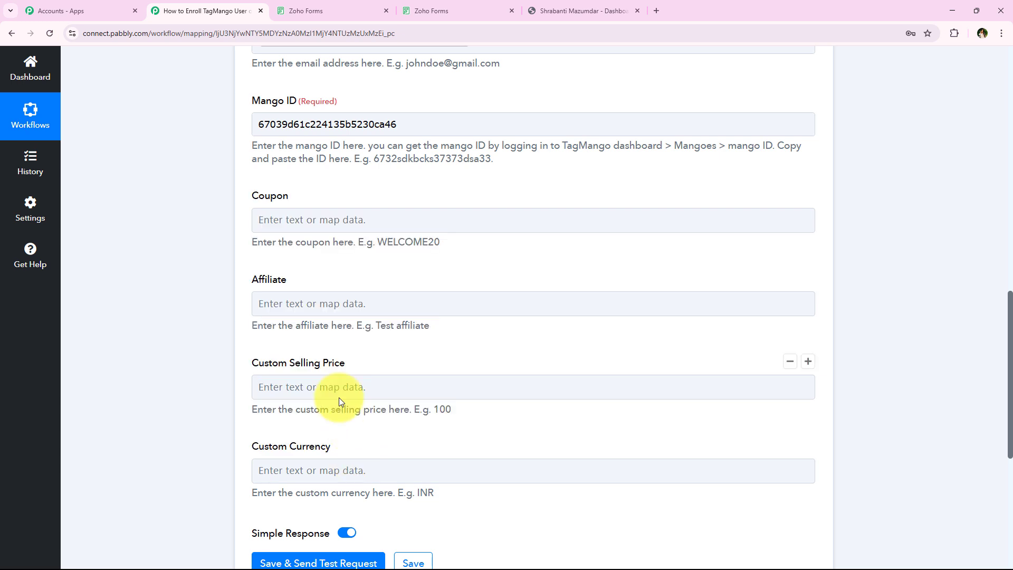
pyautogui.moveTo(251, 196); pyautogui.dragTo(345, 446)
pyautogui.click(345, 446)
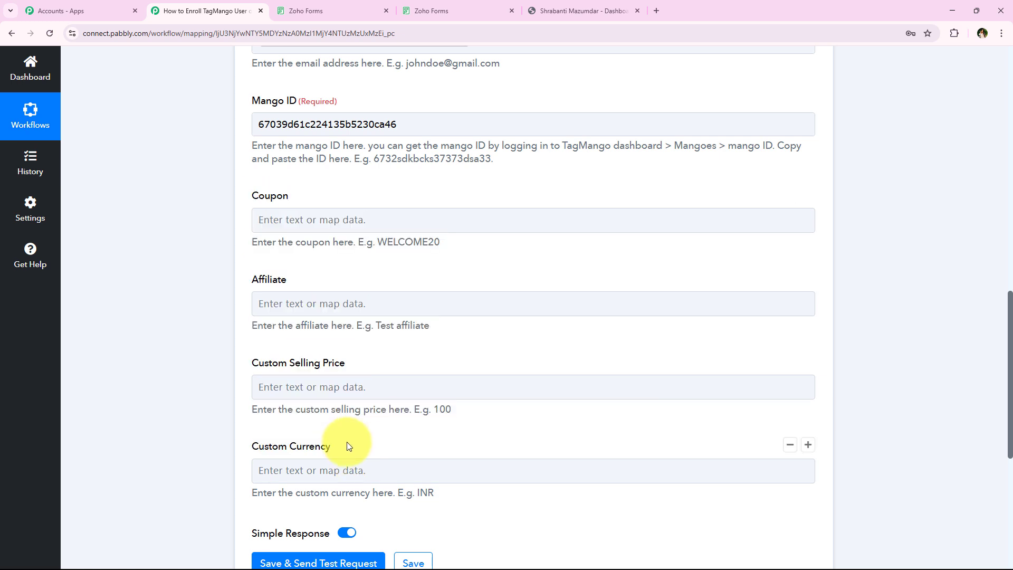
# Step: Save the Migrate User action and send a test request to TagMango
pyautogui.scroll(1, 346, 443)
pyautogui.scroll(-5, 337, 441)
pyautogui.click(261, 352)
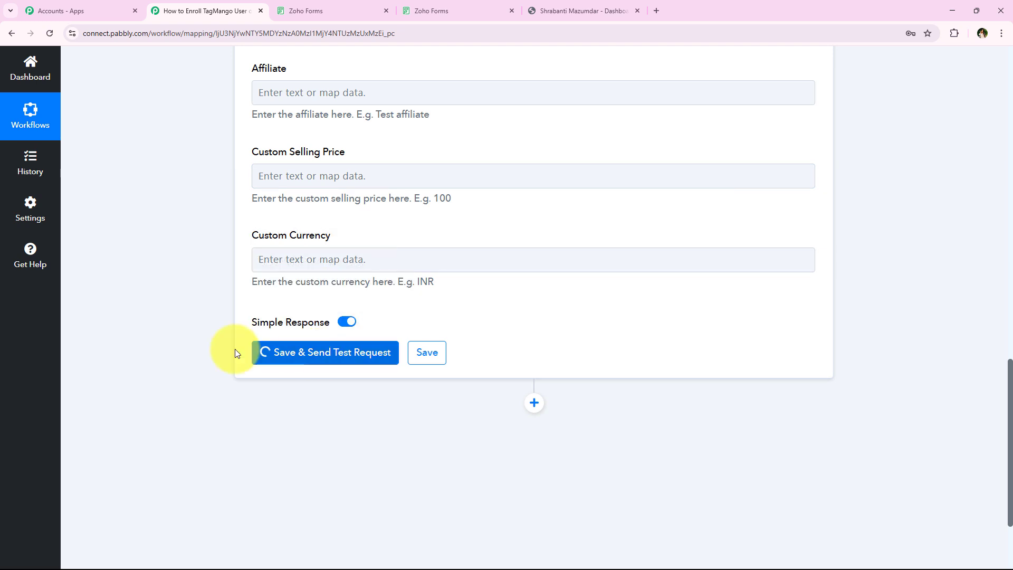
# Step: Check the Result Status in the response received from TagMango and collapse the Migrate User action
pyautogui.scroll(-1, 229, 352)
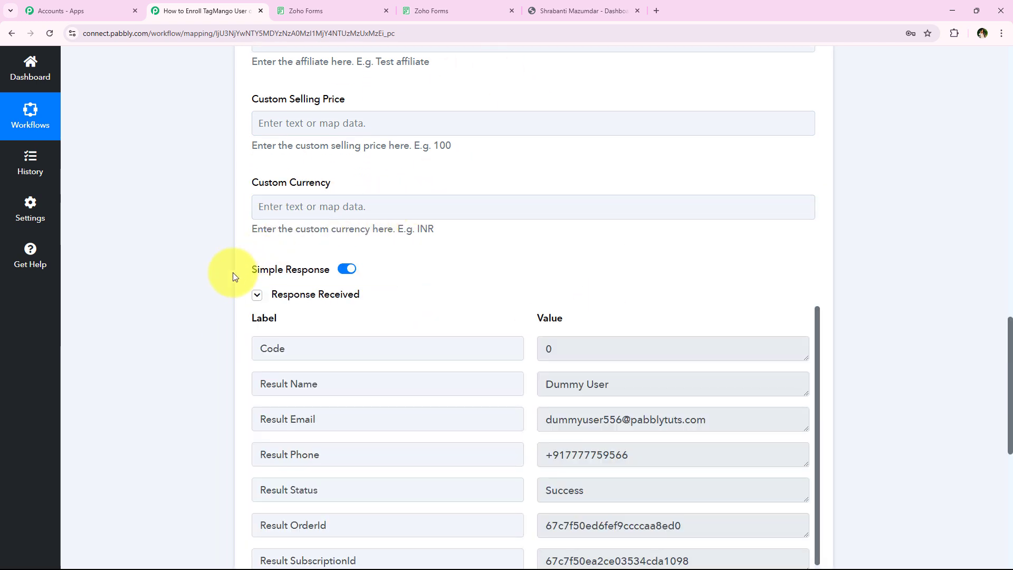
pyautogui.scroll(-1, 714, 343)
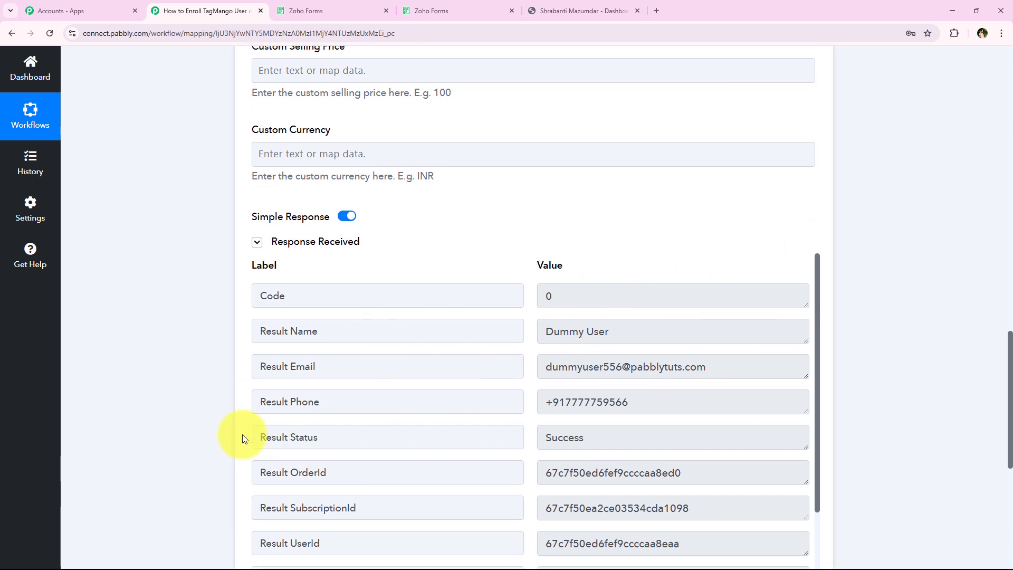
pyautogui.moveTo(258, 440); pyautogui.dragTo(515, 438)
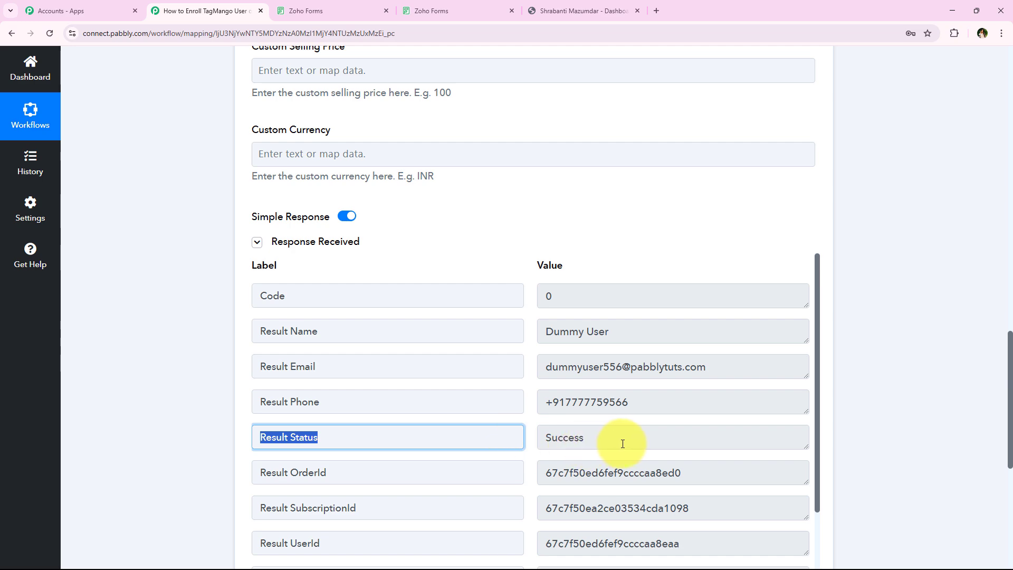
pyautogui.moveTo(623, 443); pyautogui.dragTo(418, 438)
pyautogui.click(204, 448)
pyautogui.scroll(15, 226, 301)
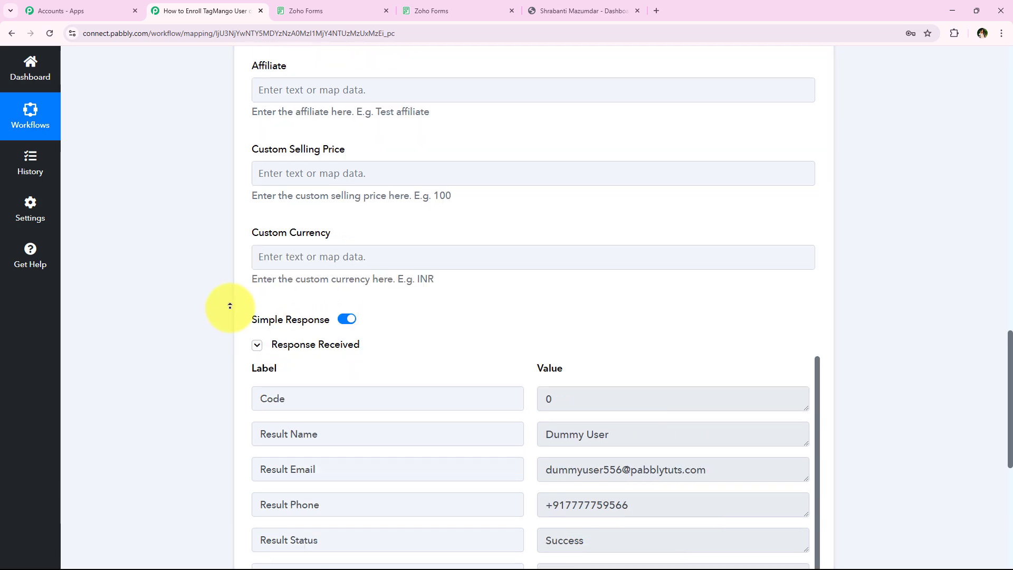
pyautogui.click(339, 374)
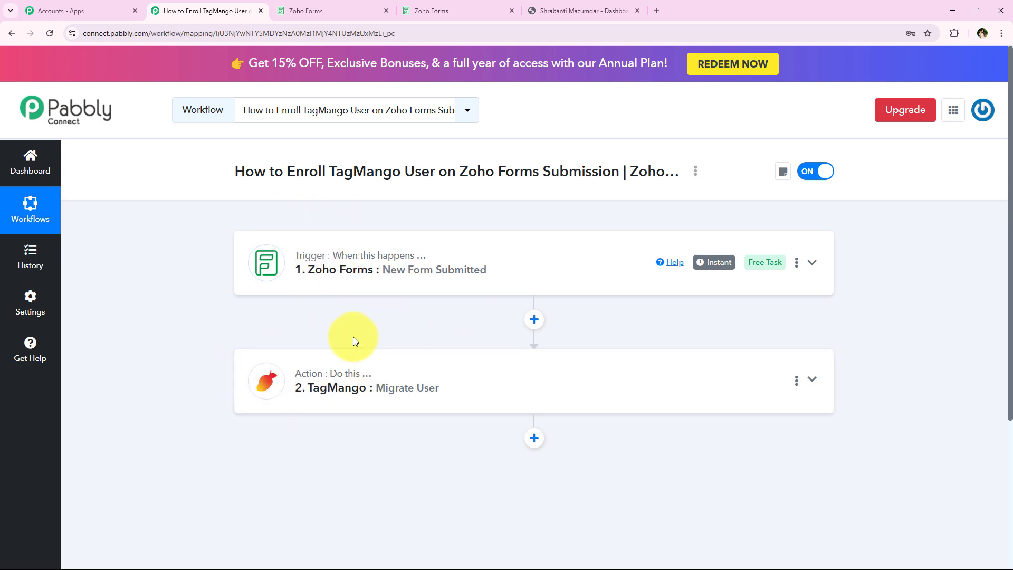
# Step: Switch to TagMango, open the Customers list and check the newest customer's entry and profile
pyautogui.click(533, 11)
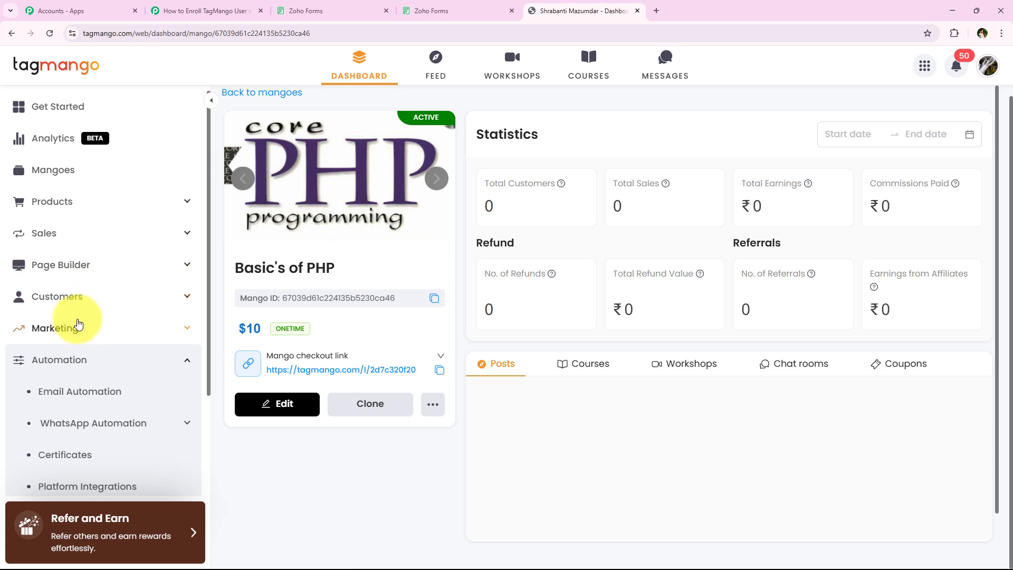
pyautogui.click(78, 309)
pyautogui.click(63, 327)
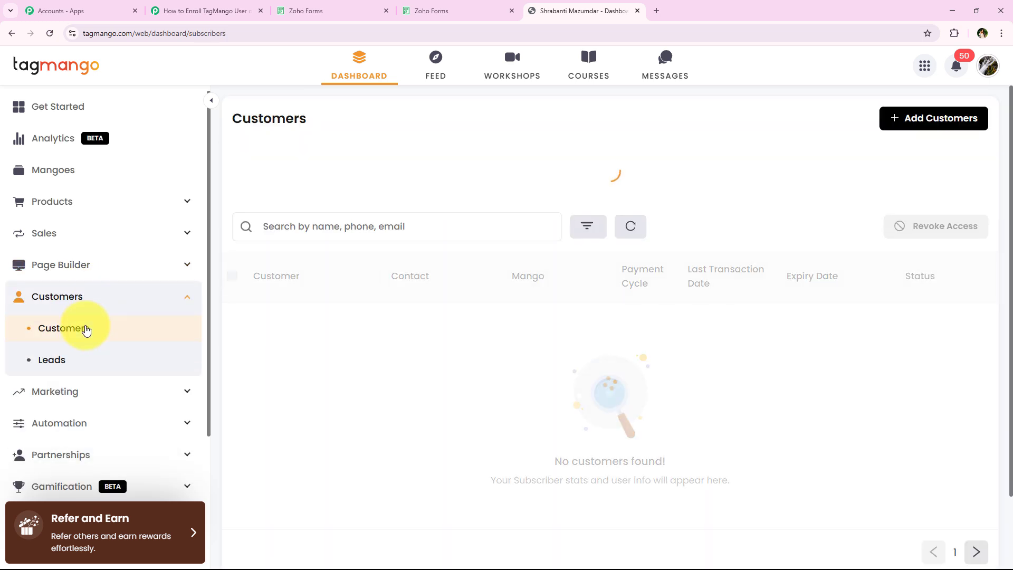
pyautogui.scroll(-1, 406, 245)
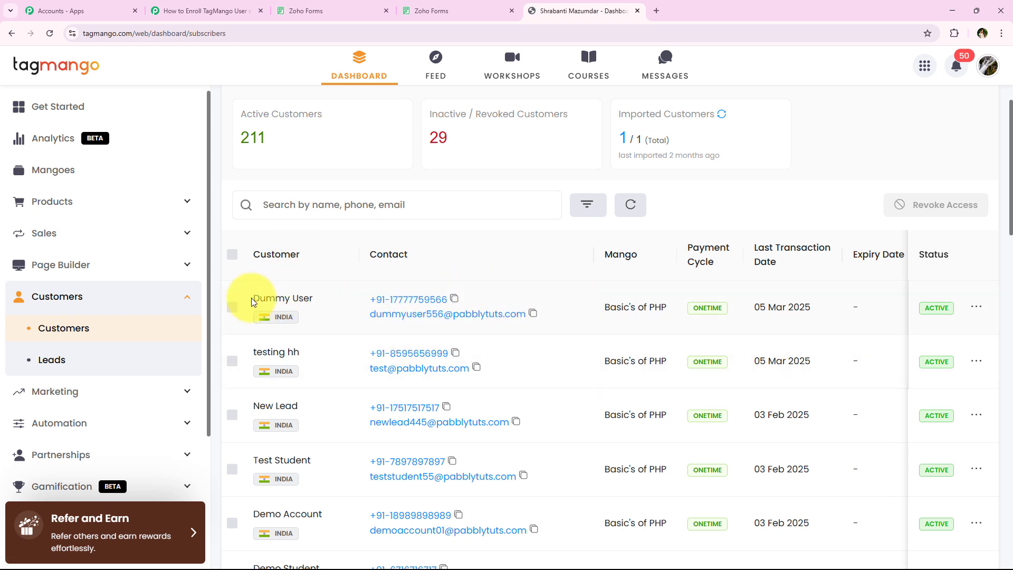
pyautogui.moveTo(238, 297); pyautogui.dragTo(318, 302)
pyautogui.click(318, 302)
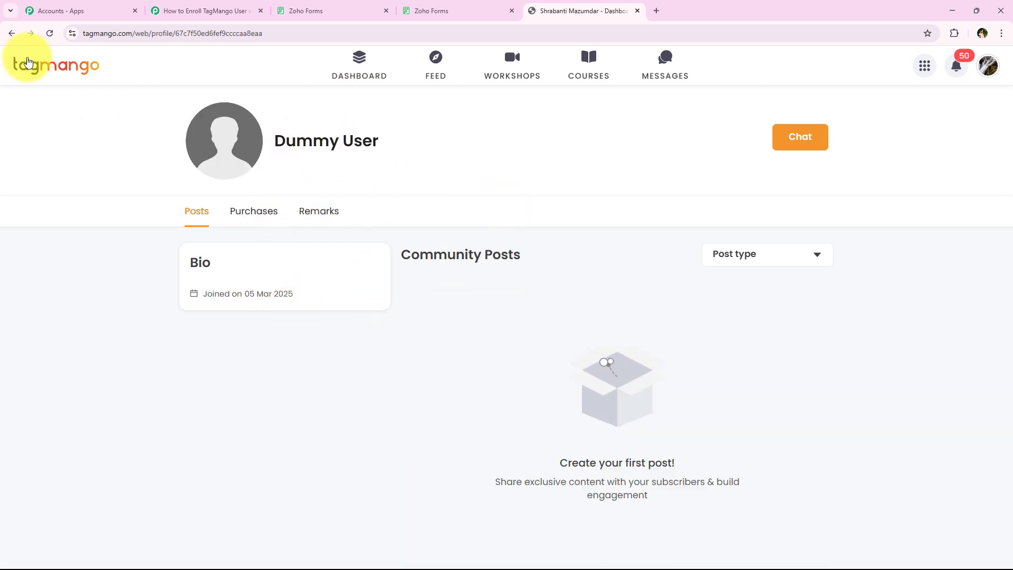
pyautogui.click(12, 33)
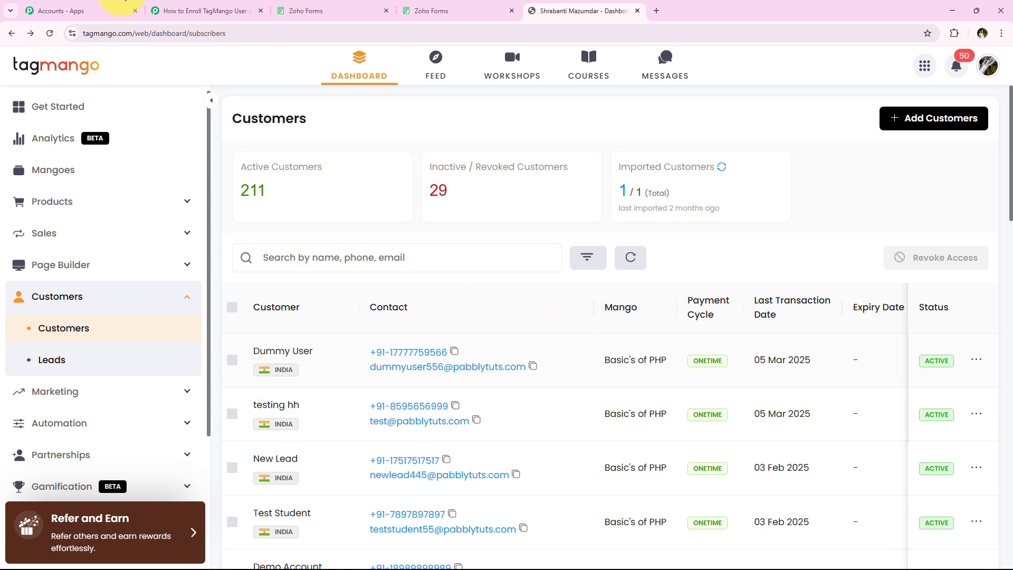
# Step: Close the submitted form page and open a fresh copy of the Course Registration Form from Zoho Forms
pyautogui.click(170, 10)
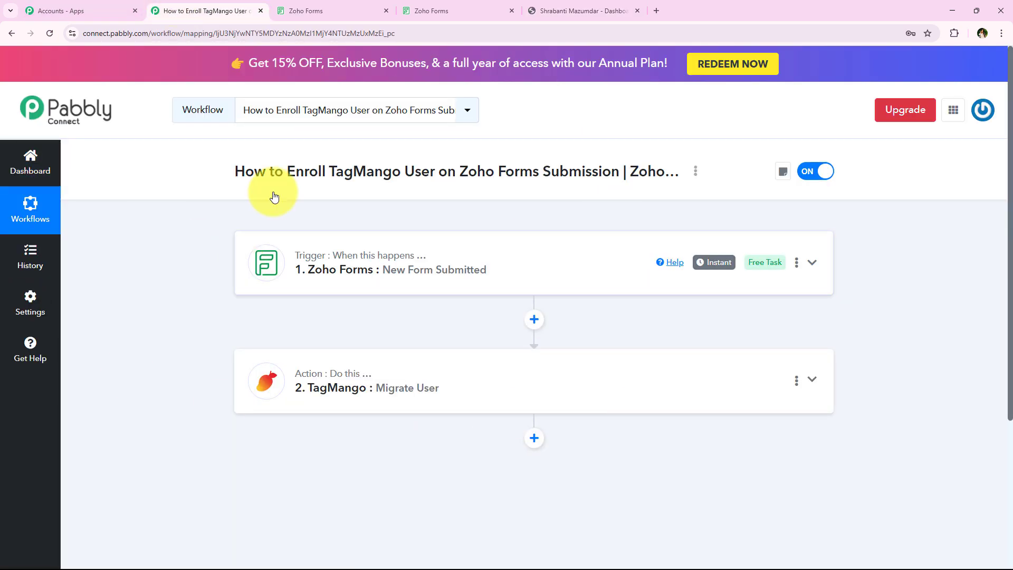
pyautogui.click(431, 10)
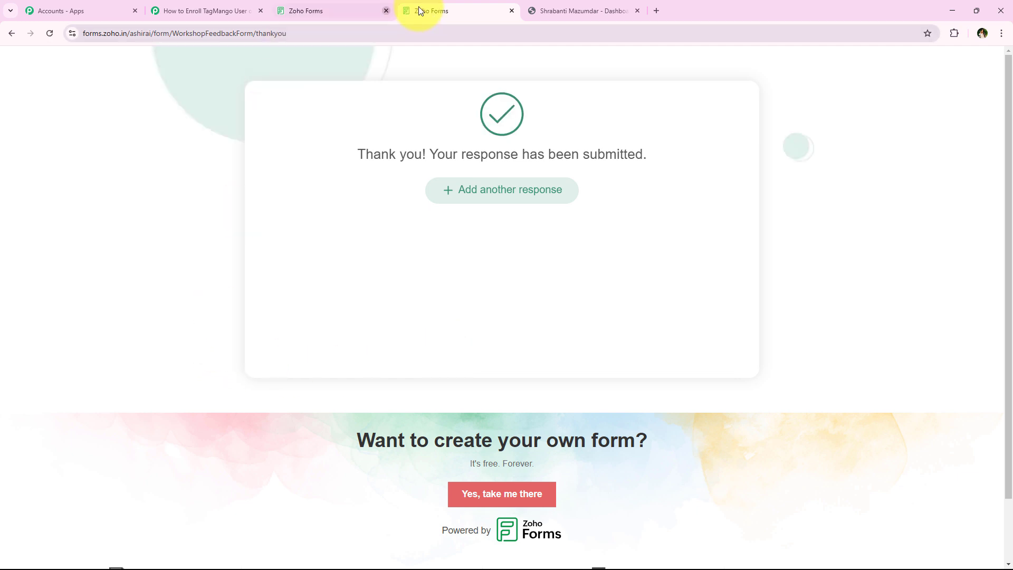
pyautogui.click(509, 10)
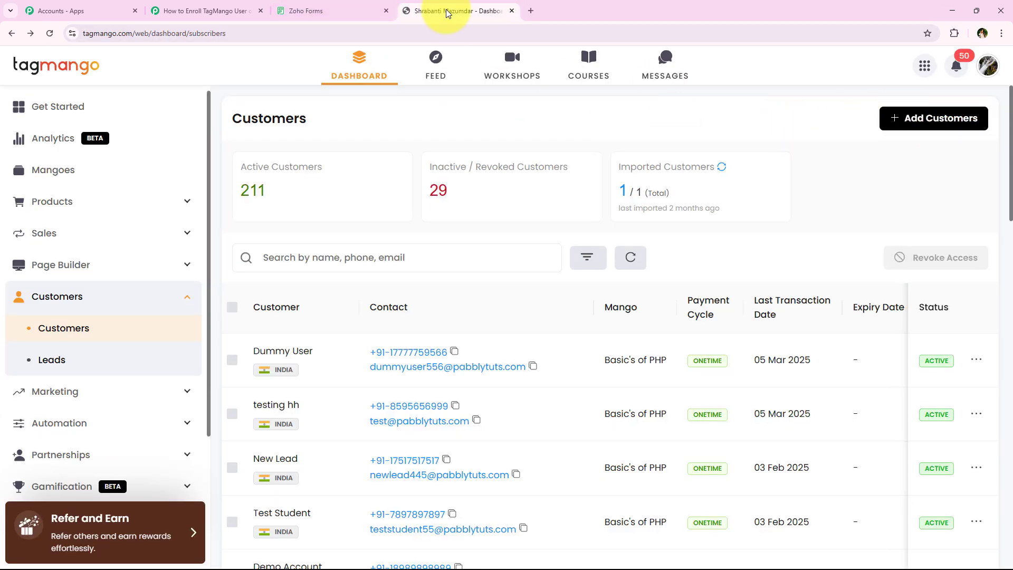
pyautogui.click(316, 11)
pyautogui.click(953, 92)
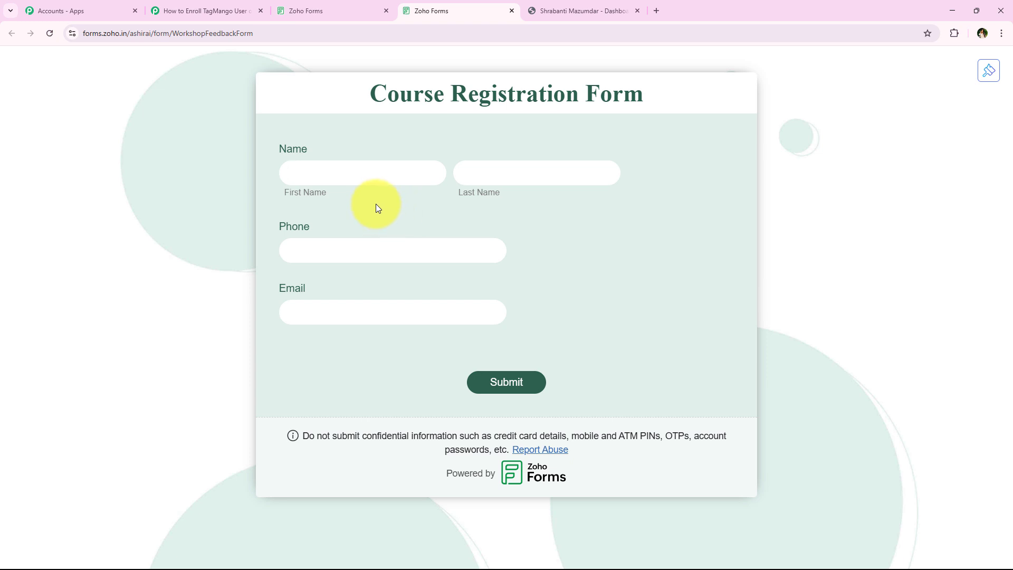
# Step: Fill the Course Registration Form from a saved autofill entry and replace the first and last name with a new test registrant's
pyautogui.click(370, 169)
pyautogui.click(423, 226)
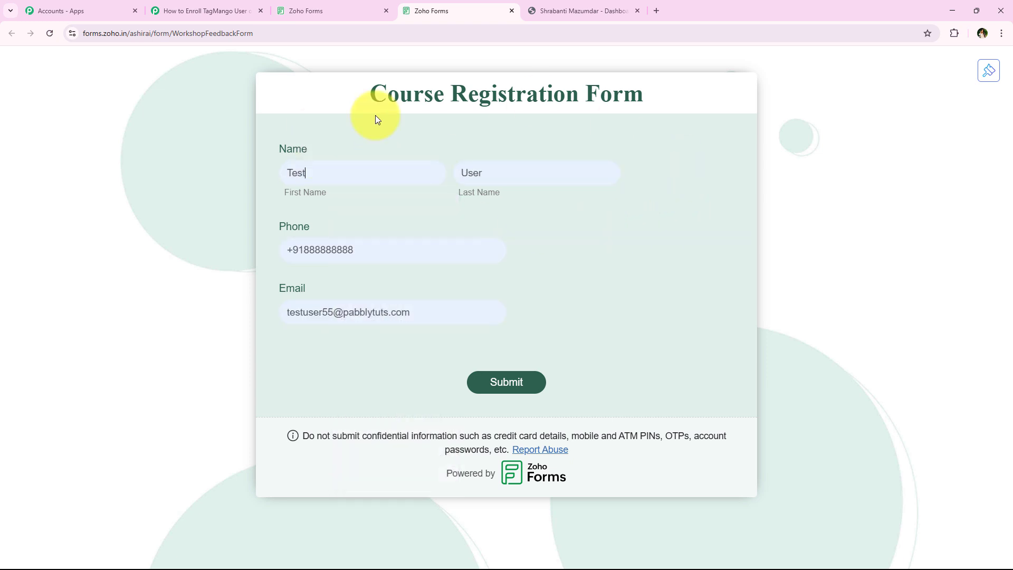
pyautogui.write('ing')
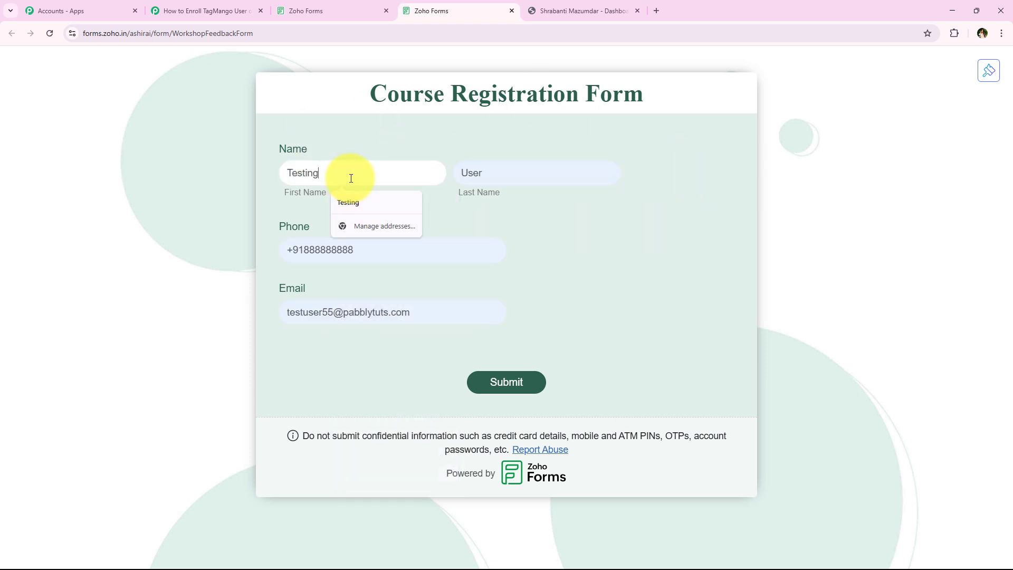
pyautogui.write('g')
pyautogui.click(527, 179)
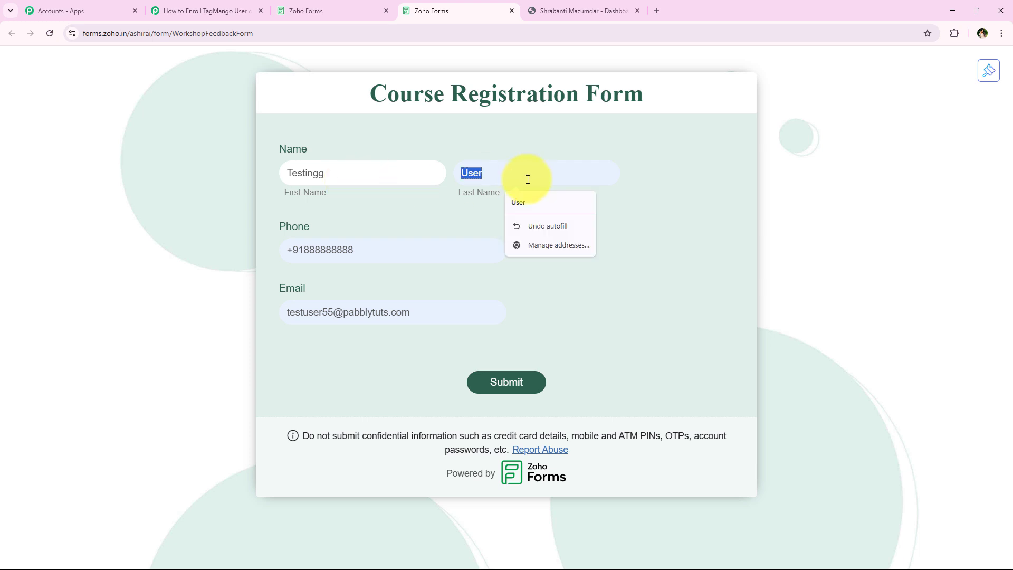
pyautogui.write('Lead')
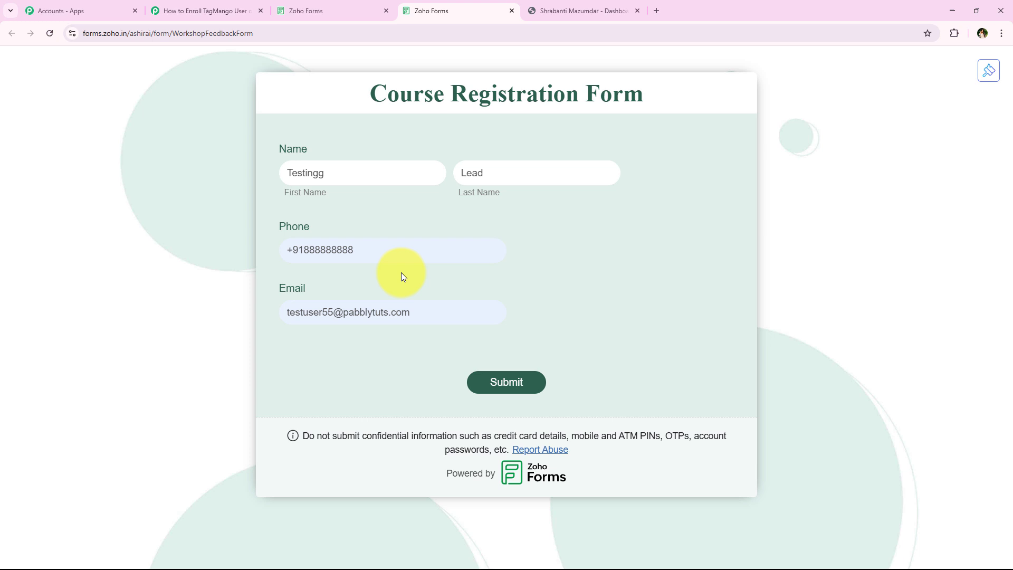
# Step: Replace the autofilled phone number and email with the new test registrant's contact details
pyautogui.click(337, 263)
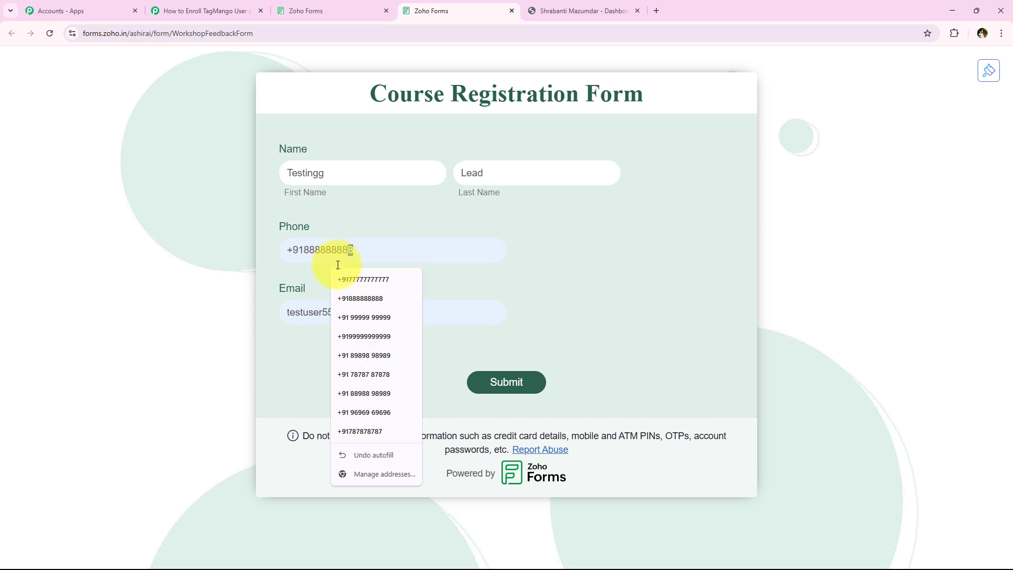
pyautogui.write('45623')
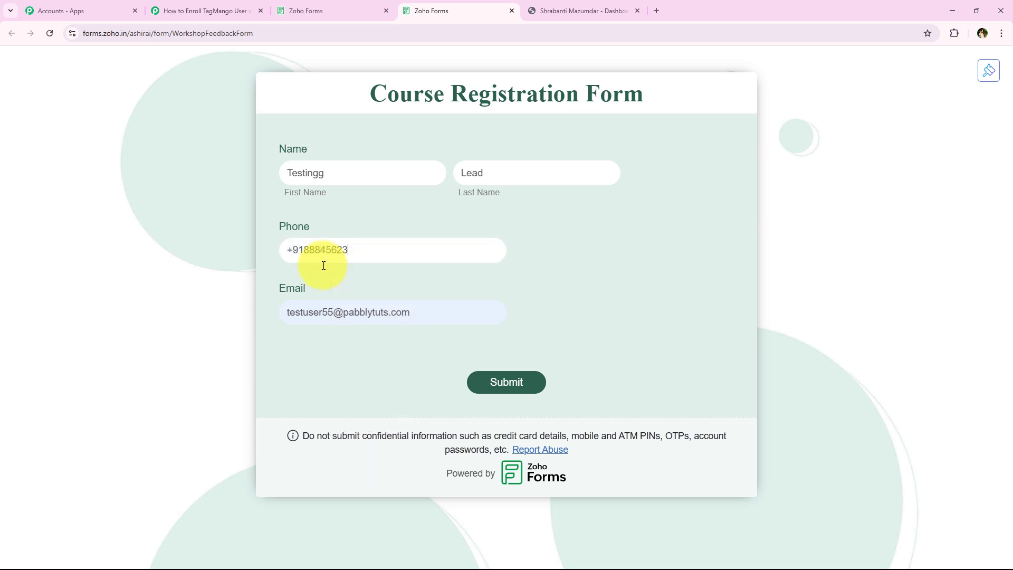
pyautogui.click(336, 309)
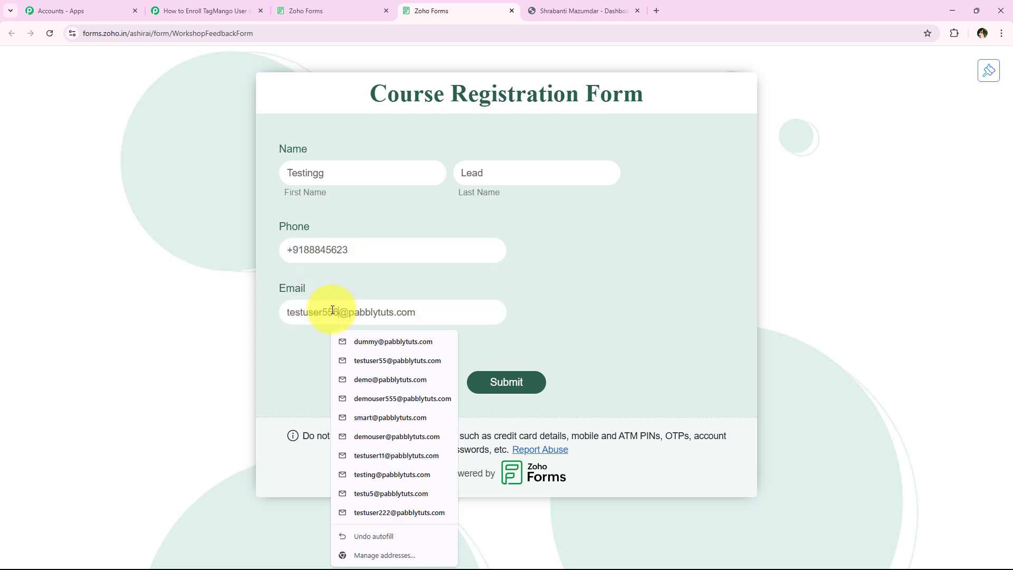
pyautogui.write('6')
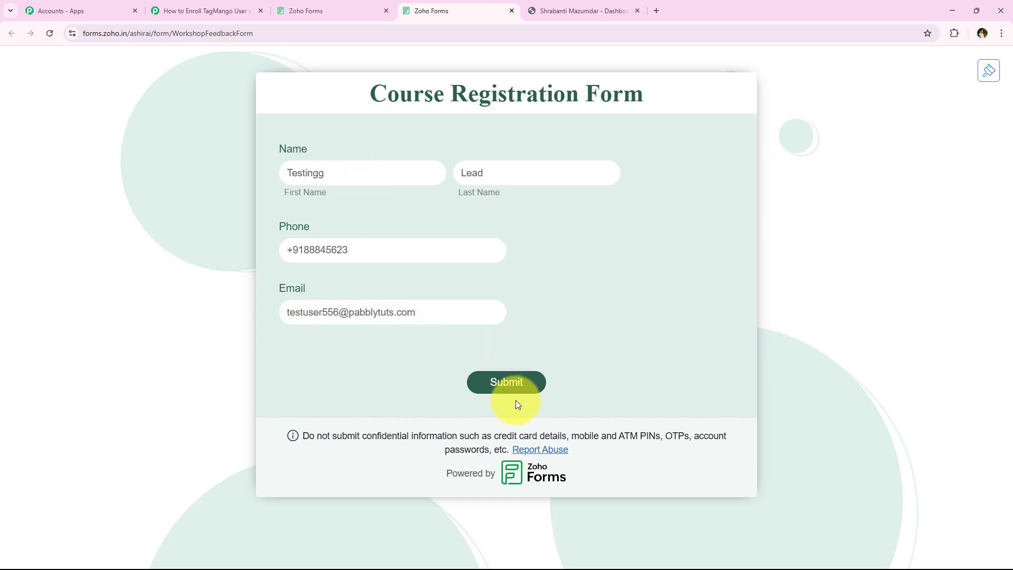
# Step: Remove the extra letter from the end of the first name and submit the Course Registration Form
pyautogui.press('BackSpace')
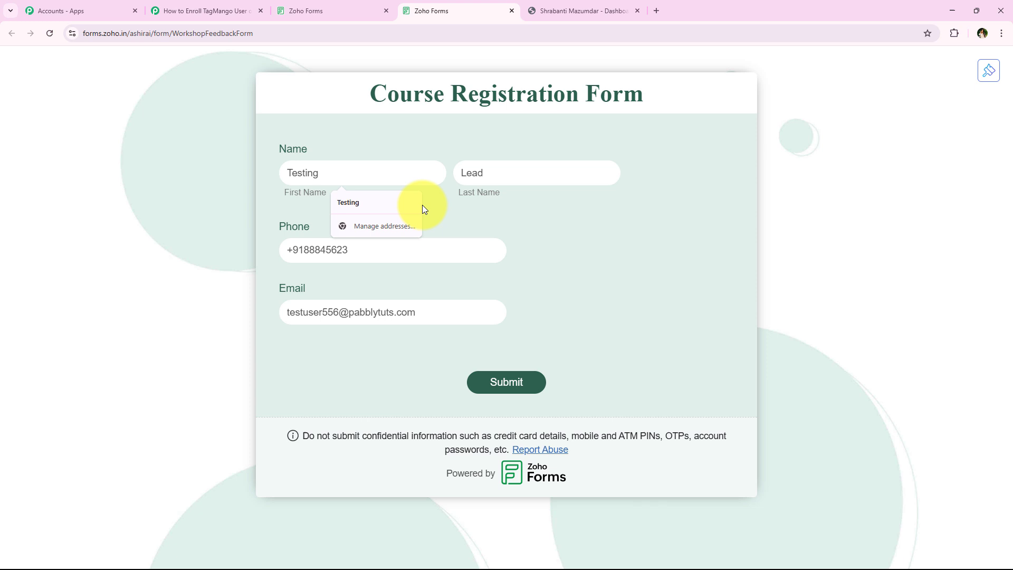
pyautogui.click(518, 384)
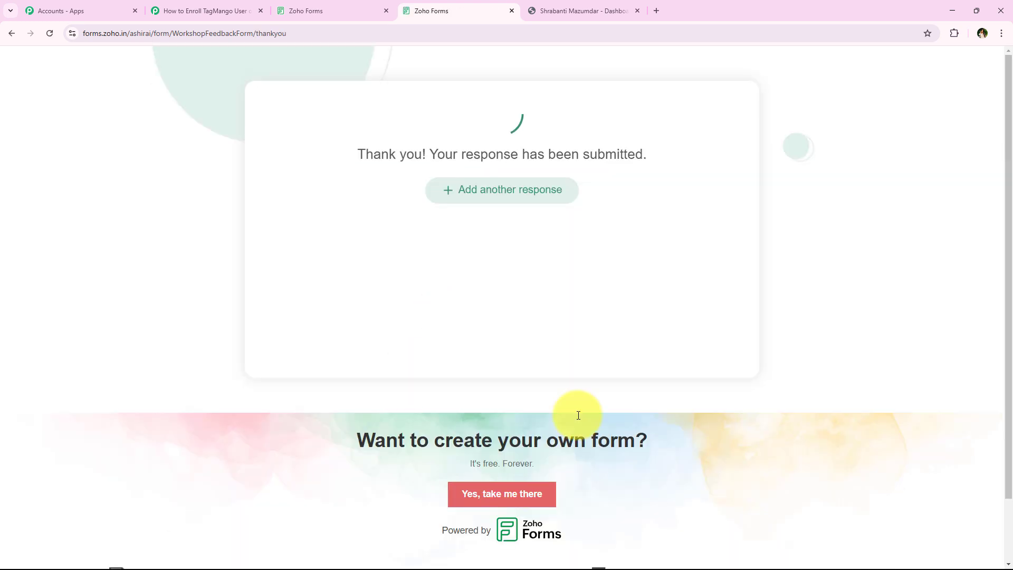
pyautogui.tripleClick(656, 159)
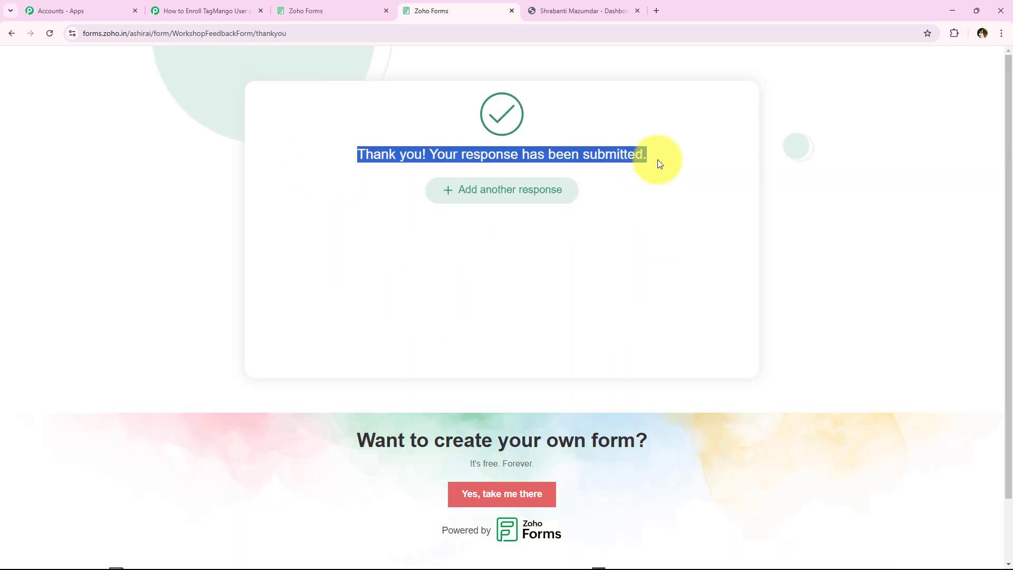
pyautogui.click(528, 284)
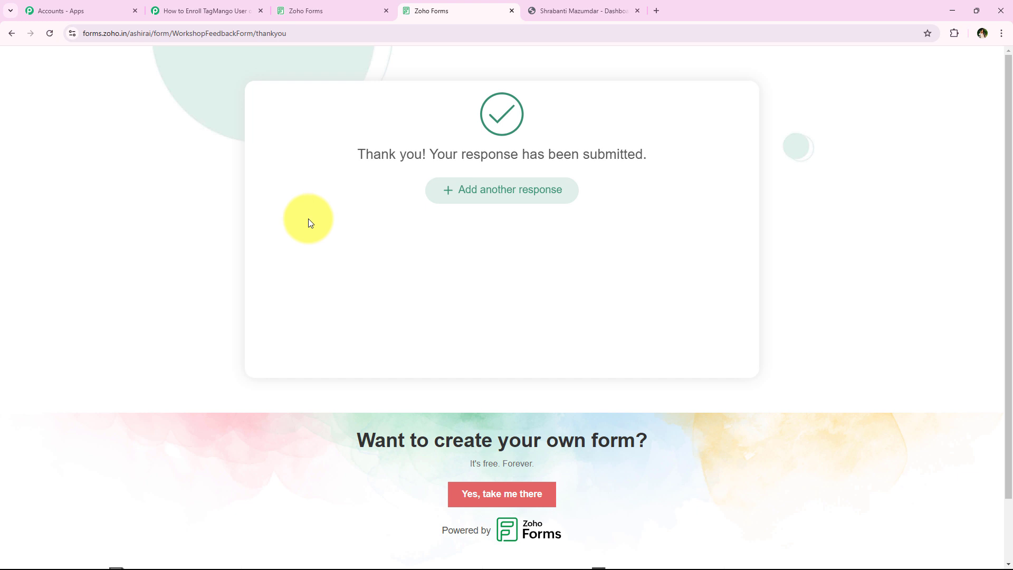
# Step: Reload the TagMango Customers list, check it for the new registrant's Basic's of PHP enrollment and return to Pabbly Connect
pyautogui.click(585, 9)
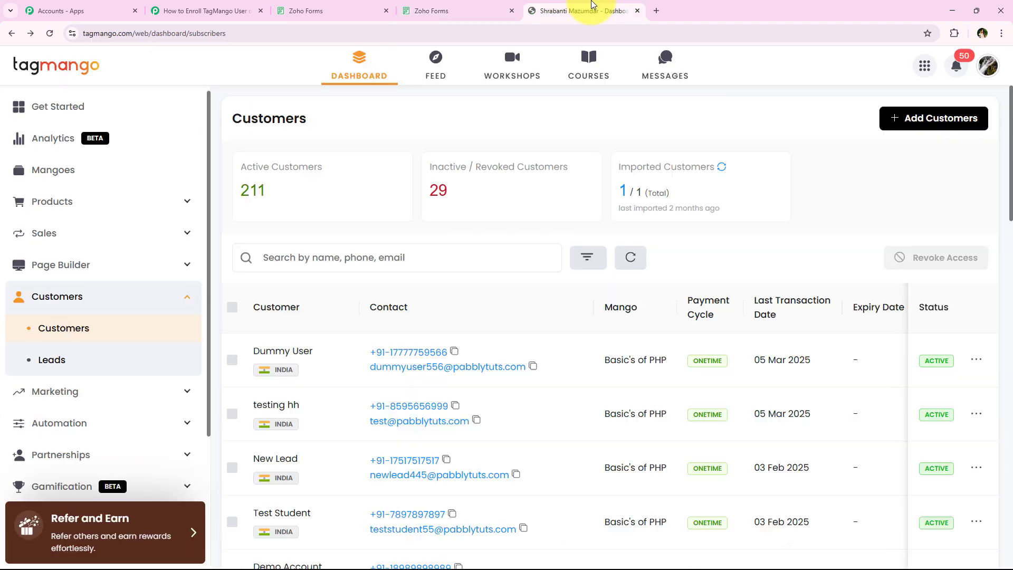
pyautogui.click(49, 33)
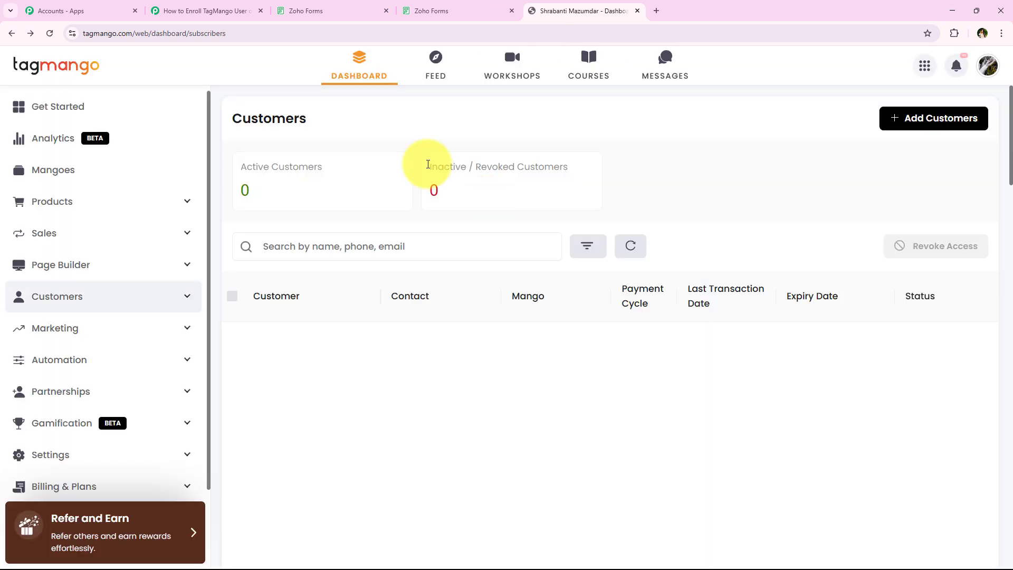
pyautogui.scroll(-1, 414, 264)
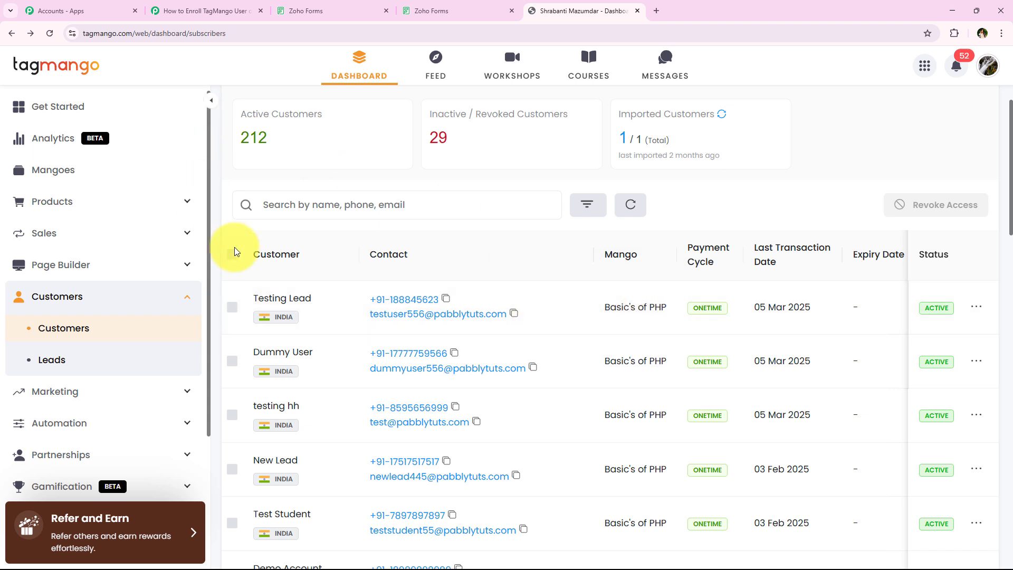
pyautogui.click(200, 11)
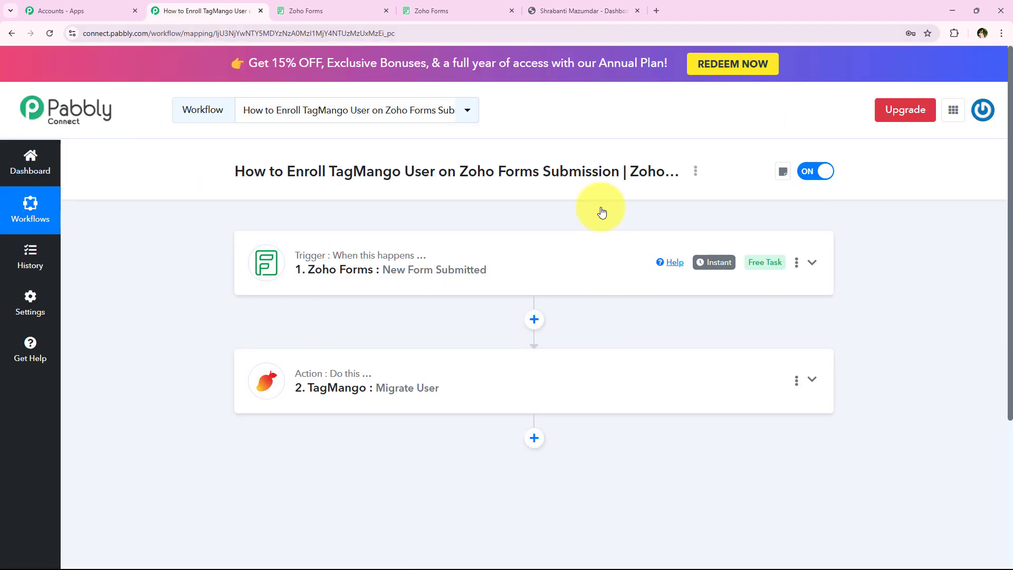